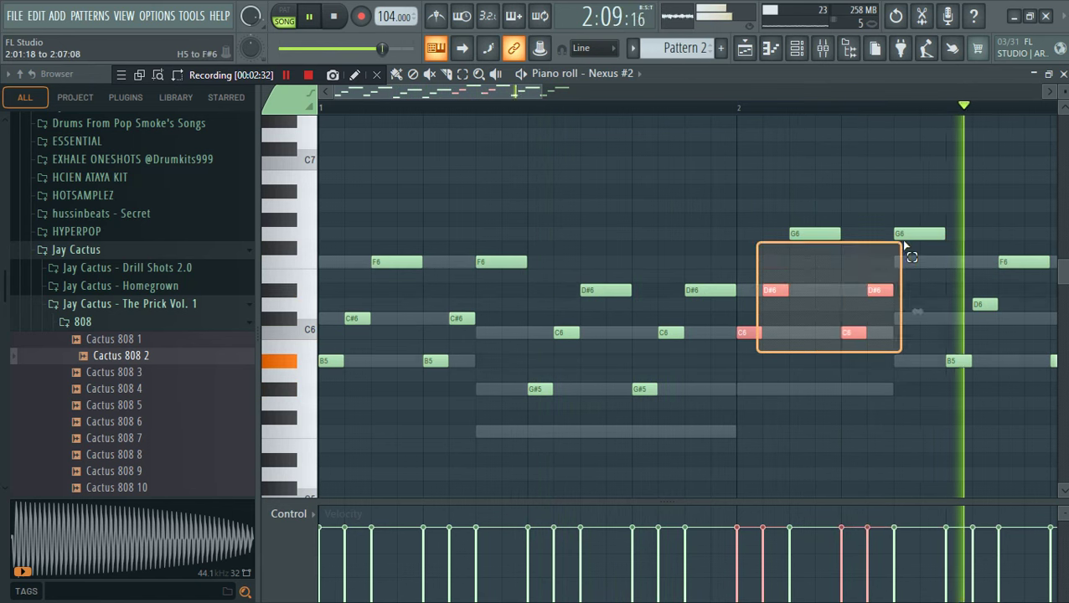
Lower the Nexus #2 melody notes opening bar 2 to G#5, C6 and D#6, removing any stray note
left_click_drag(900, 237, 890, 294)
left_click_drag(758, 330, 874, 329)
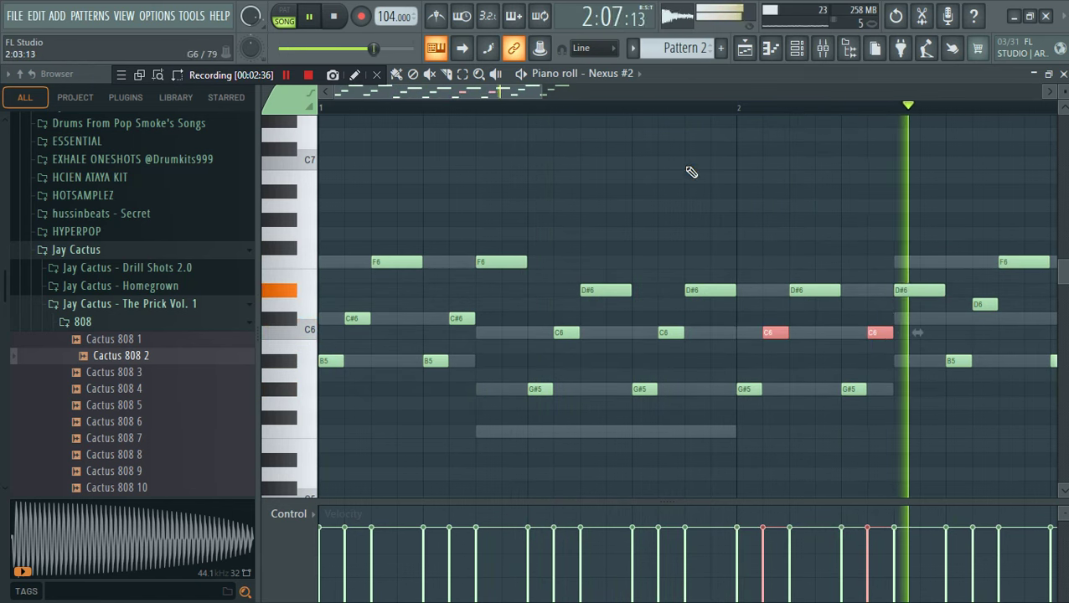
left_click_drag(543, 92, 805, 136)
left_click_drag(740, 298, 614, 319)
left_click(667, 209)
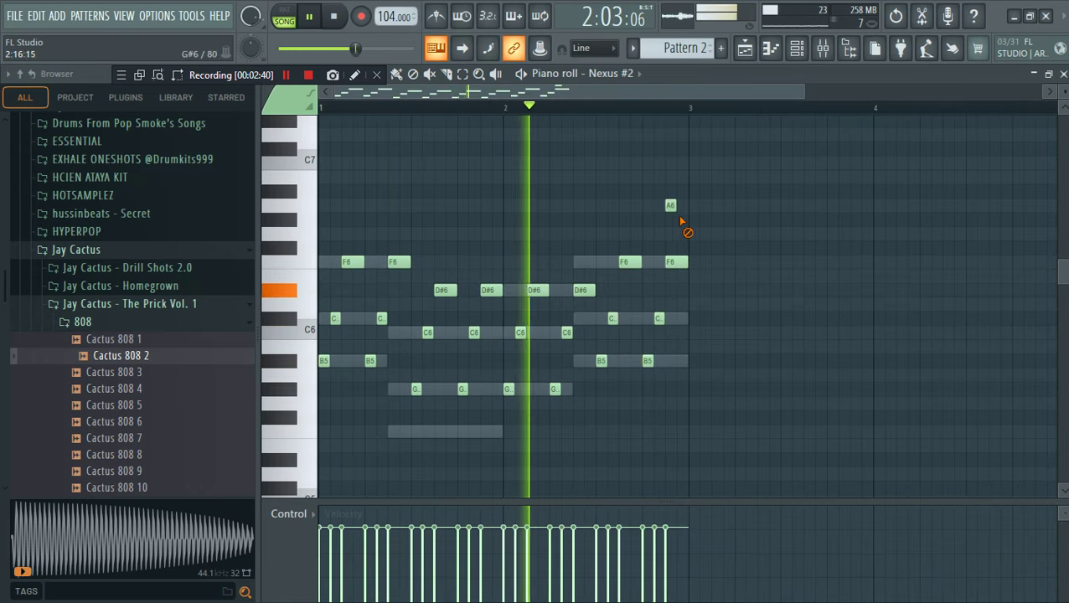
right_click(672, 208)
Lower the melody notes in the latter part of bar 1 to F5, G#5 and C6, auditioning the loop
left_click_drag(410, 418, 491, 289)
left_click_drag(491, 292, 489, 338)
key("space")
key("space")
left_click_drag(425, 375, 473, 389)
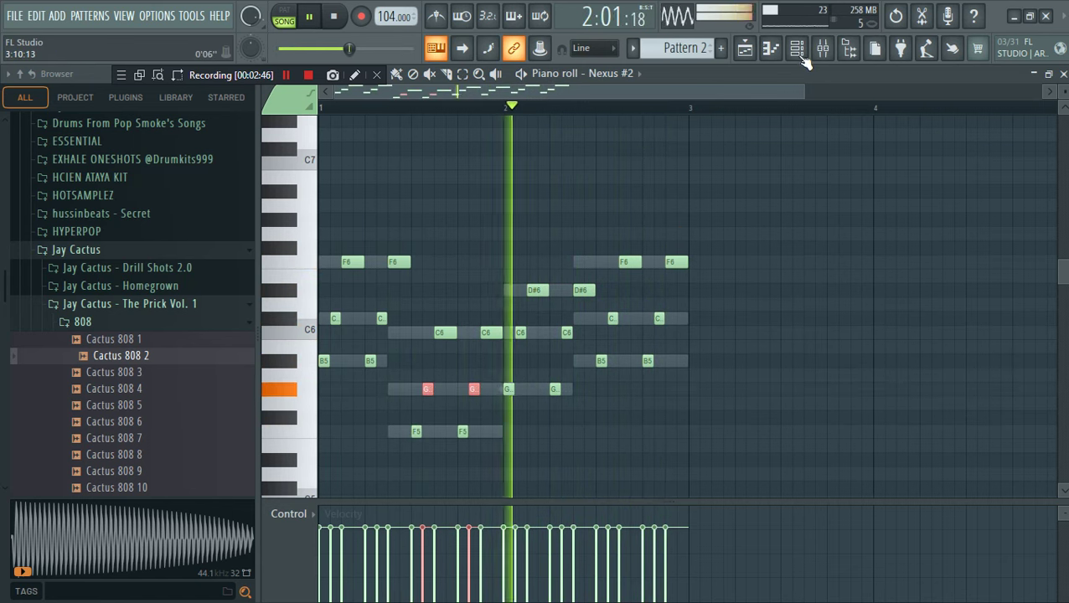
key("space")
key("space")
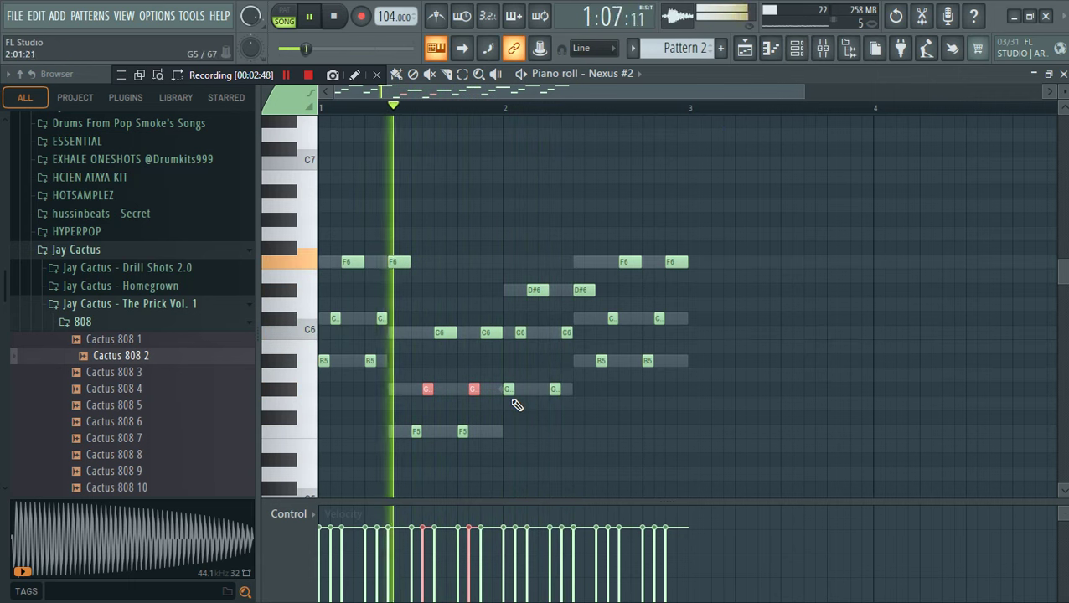
left_click_drag(510, 409, 576, 290)
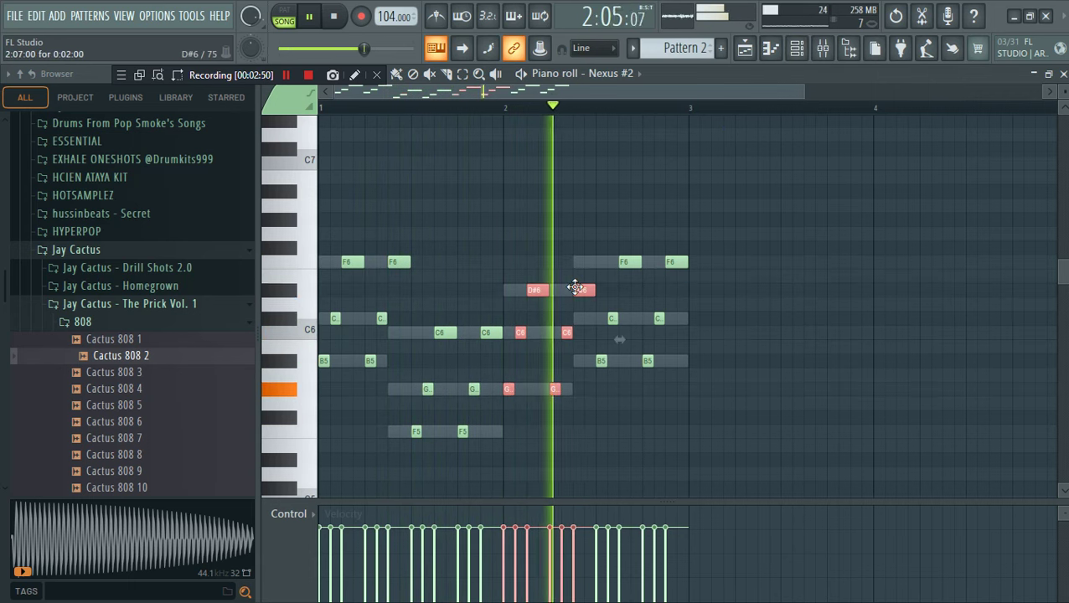
Open the Tubular & Brass - C notes and add a one-beat B4 note at the start of bar 1
left_click(800, 47)
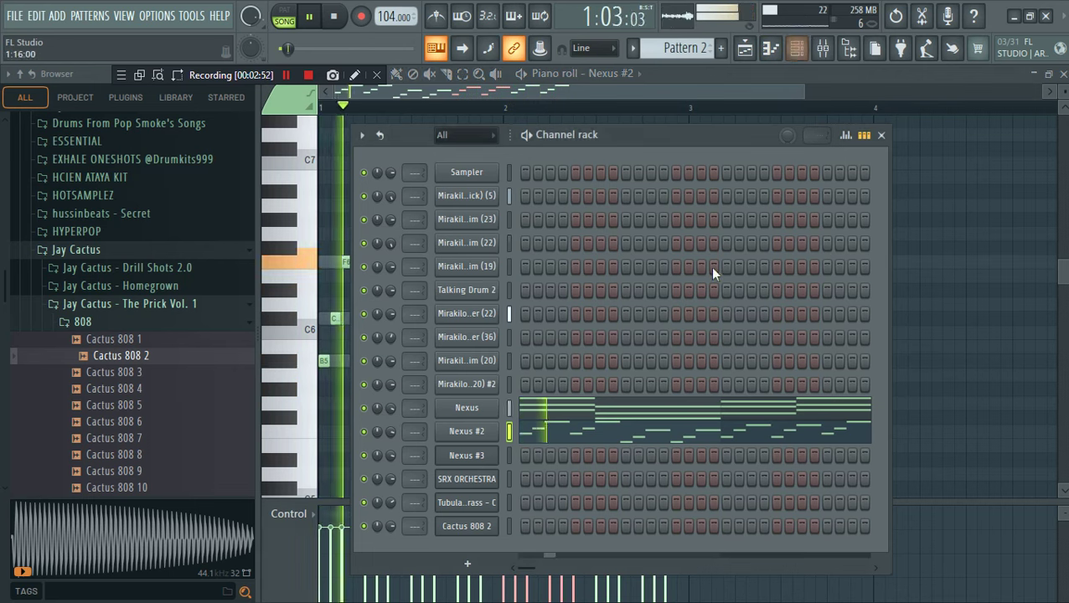
right_click(486, 511)
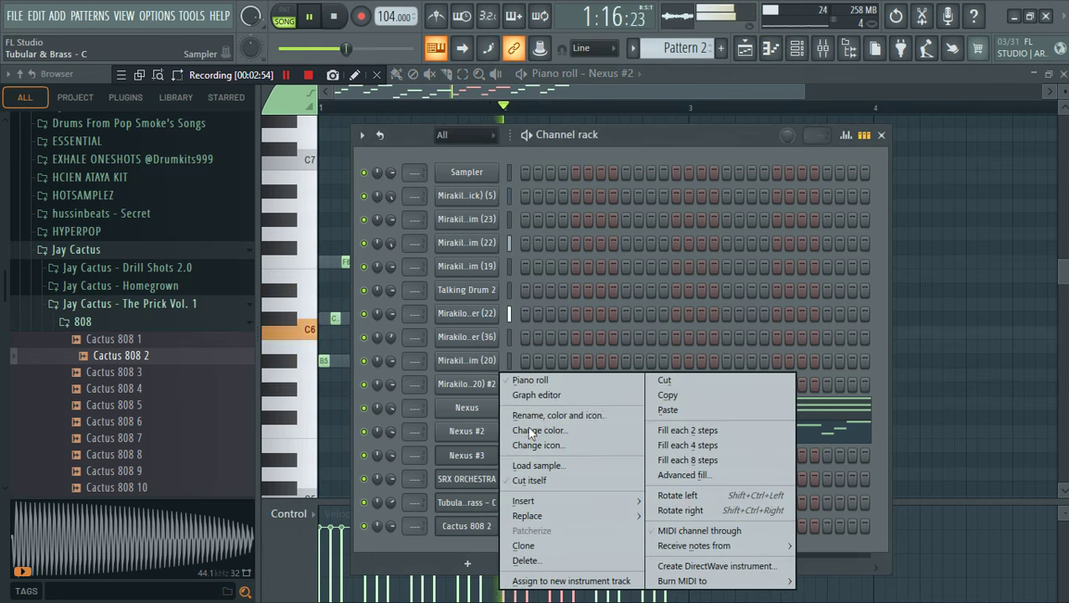
left_click(556, 382)
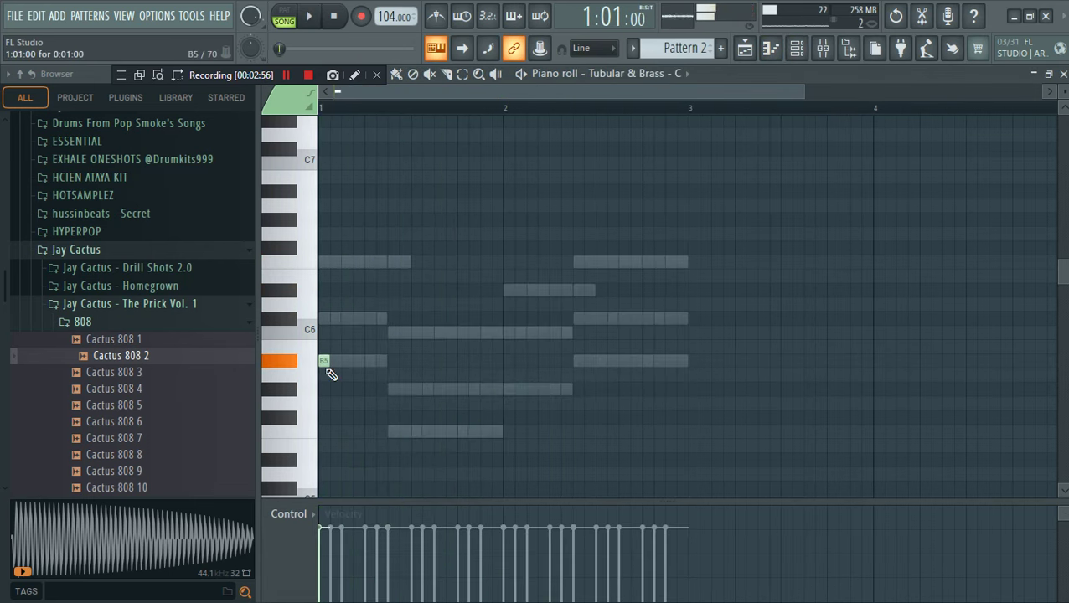
key("space")
left_click(327, 361)
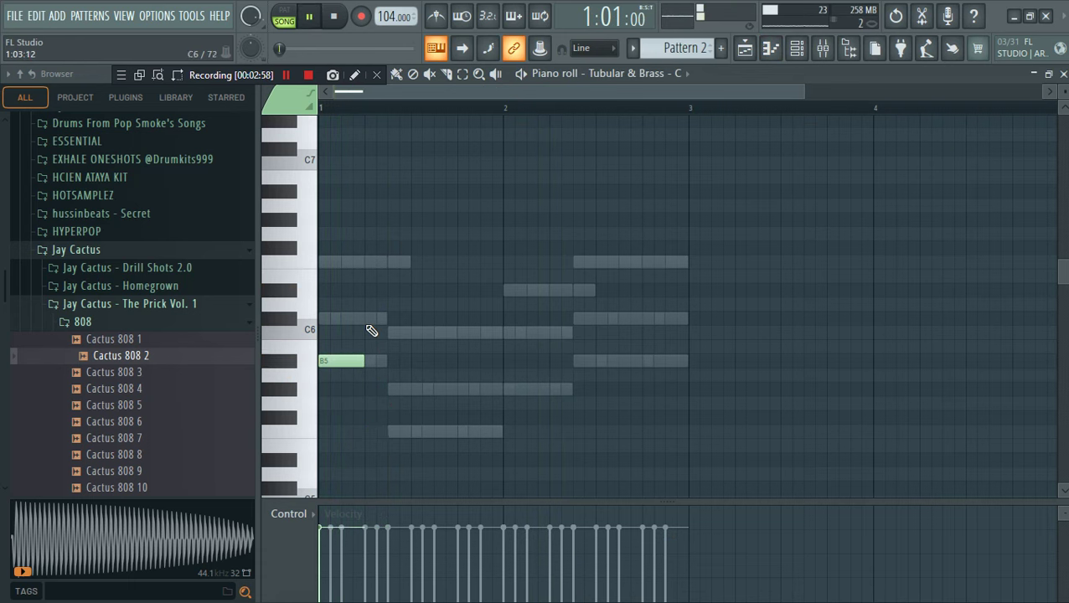
key("ctrl+Down")
key("space")
key("space")
scroll(368, 319, "down", 4)
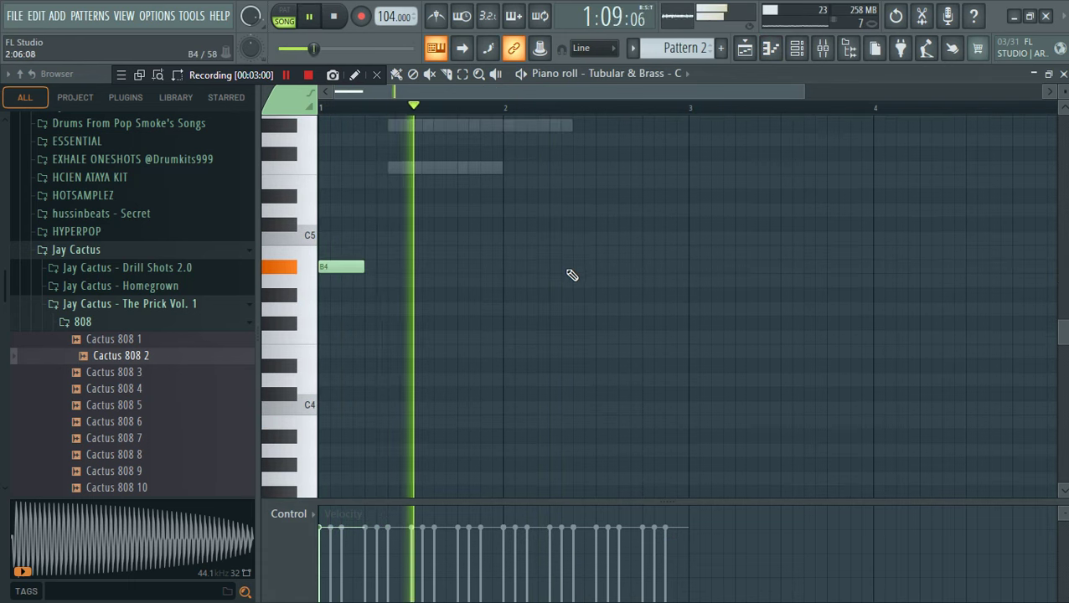
scroll(573, 272, "up", 2)
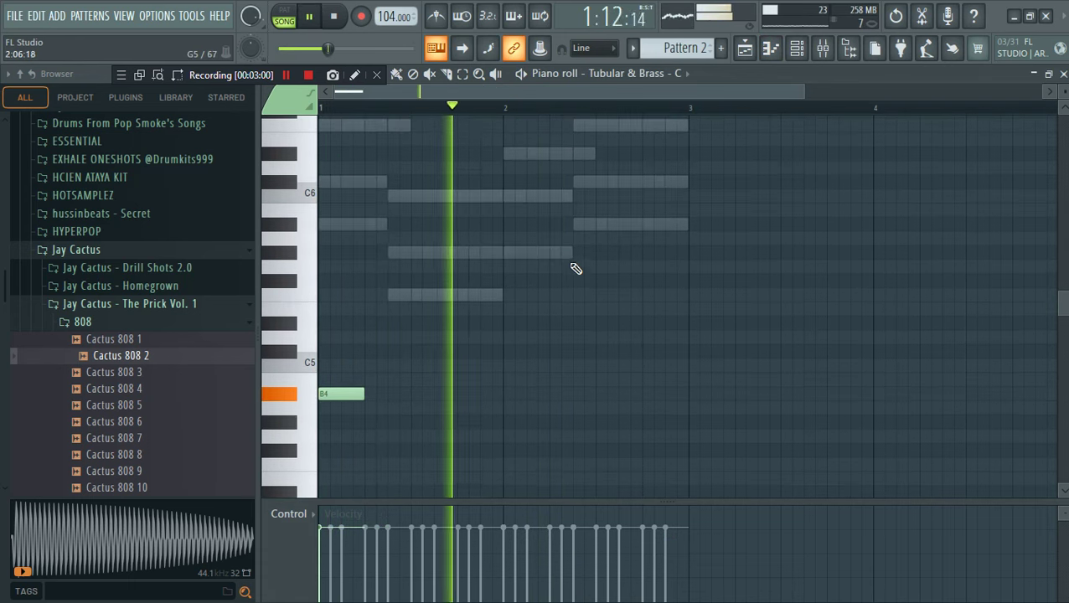
Try a C#5 brass note at the end of bar 2 and compare it with the Nexus #2 melody
left_click(651, 225)
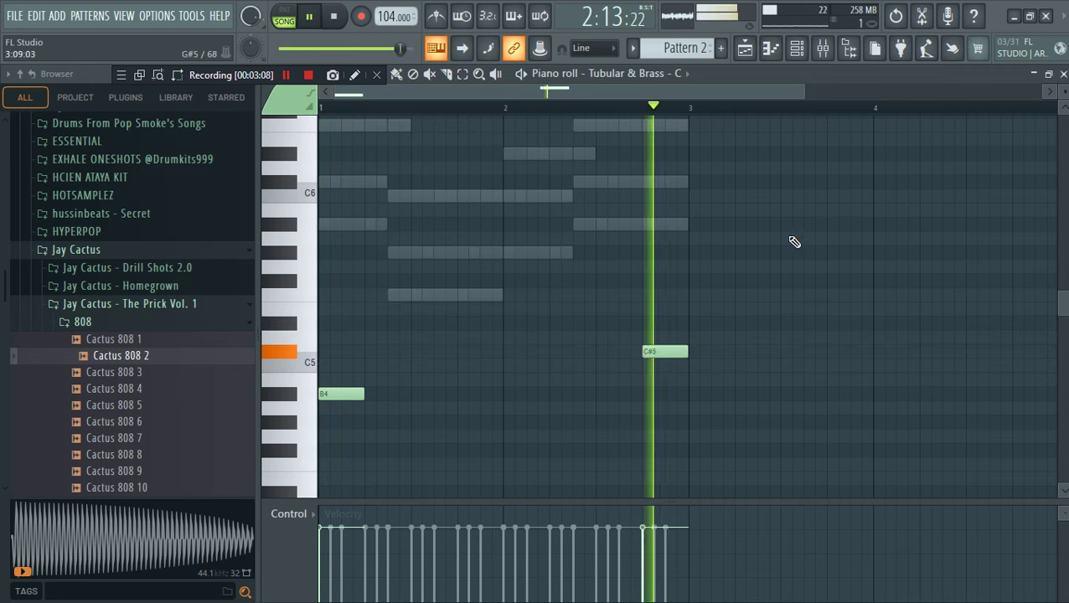
left_click(797, 48)
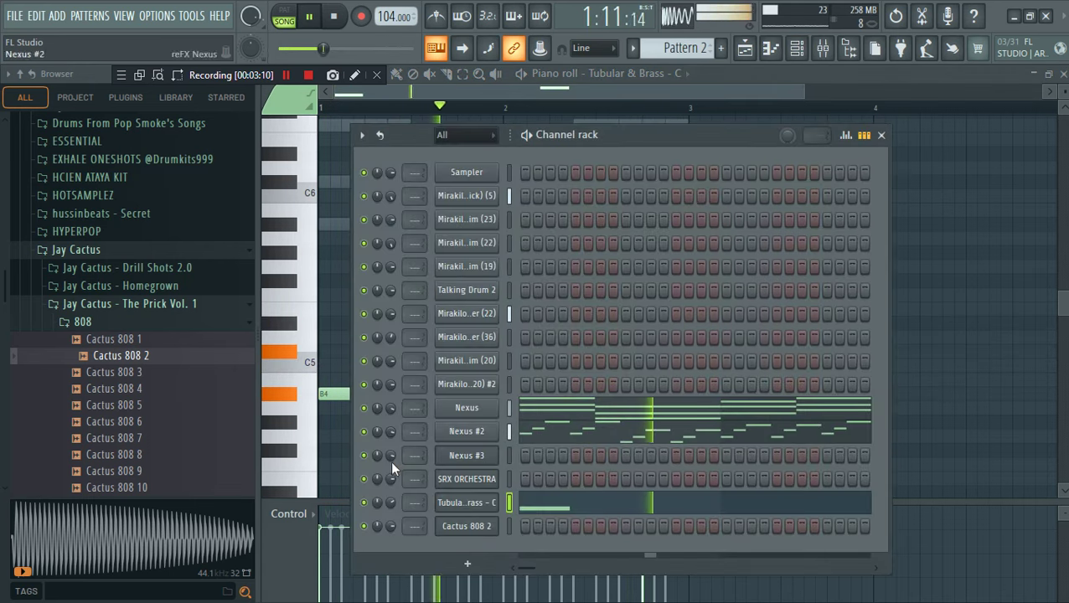
left_click(598, 440)
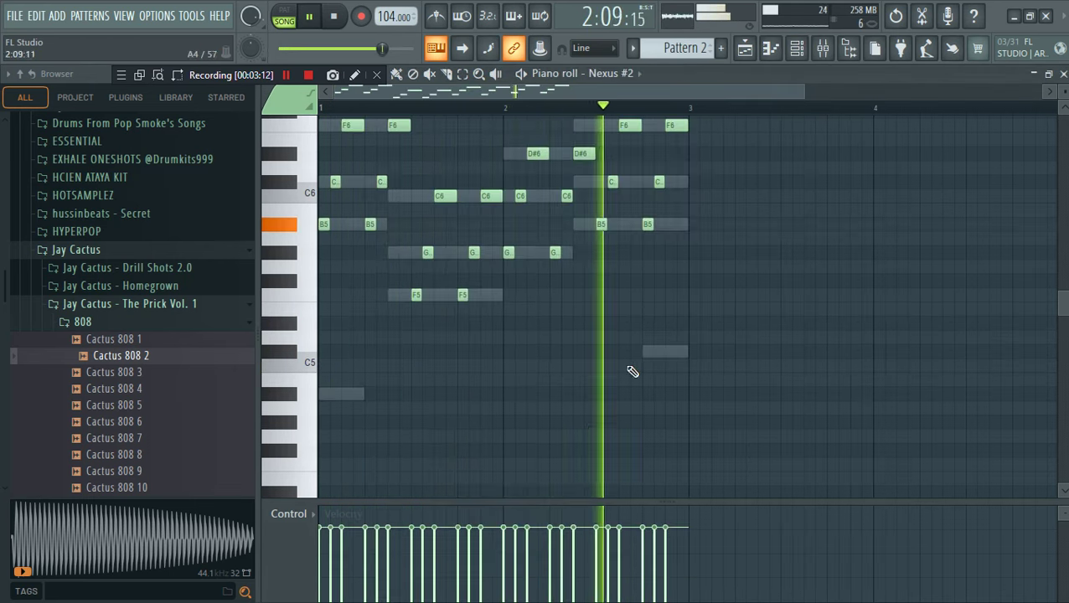
left_click(796, 50)
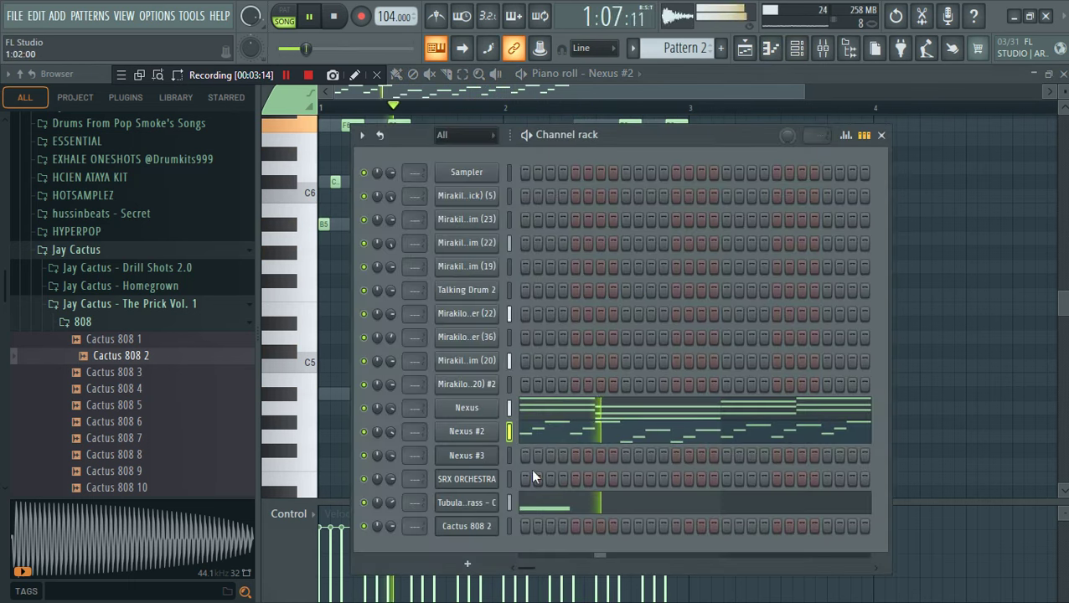
left_click(621, 506)
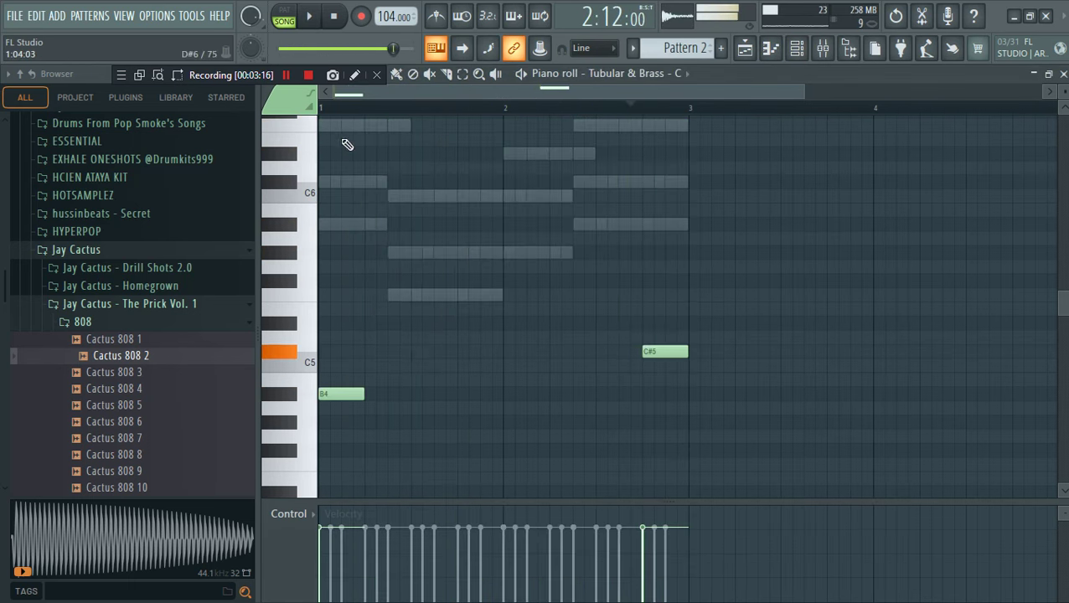
Remove the brass C# note and follow the B4 with F4, G#4 and B4 notes where the chords change
key("space")
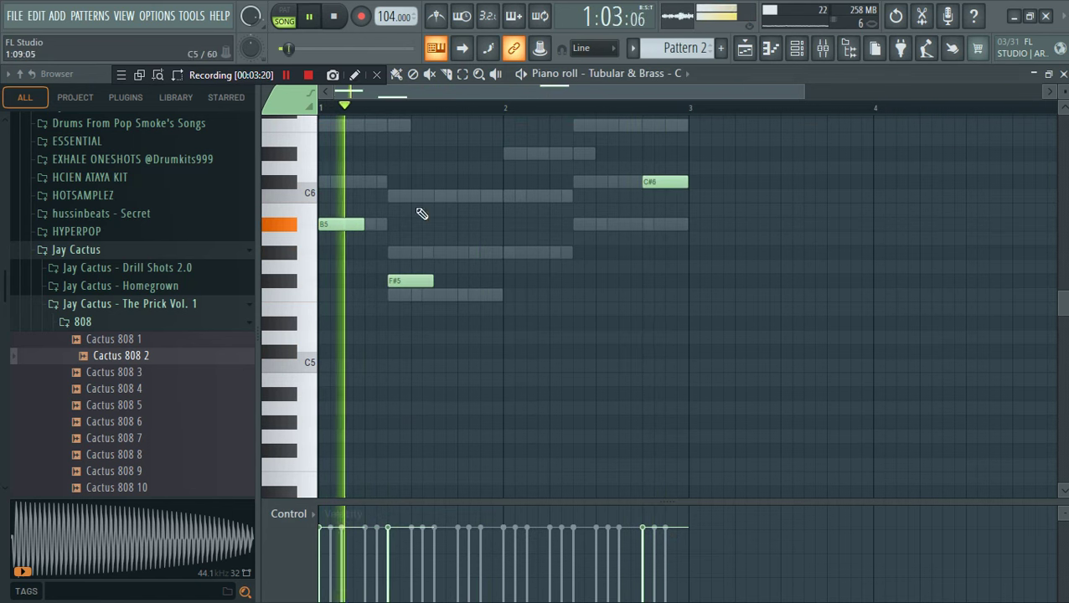
right_click(411, 281)
scroll(516, 268, "up", 2)
left_click(506, 294)
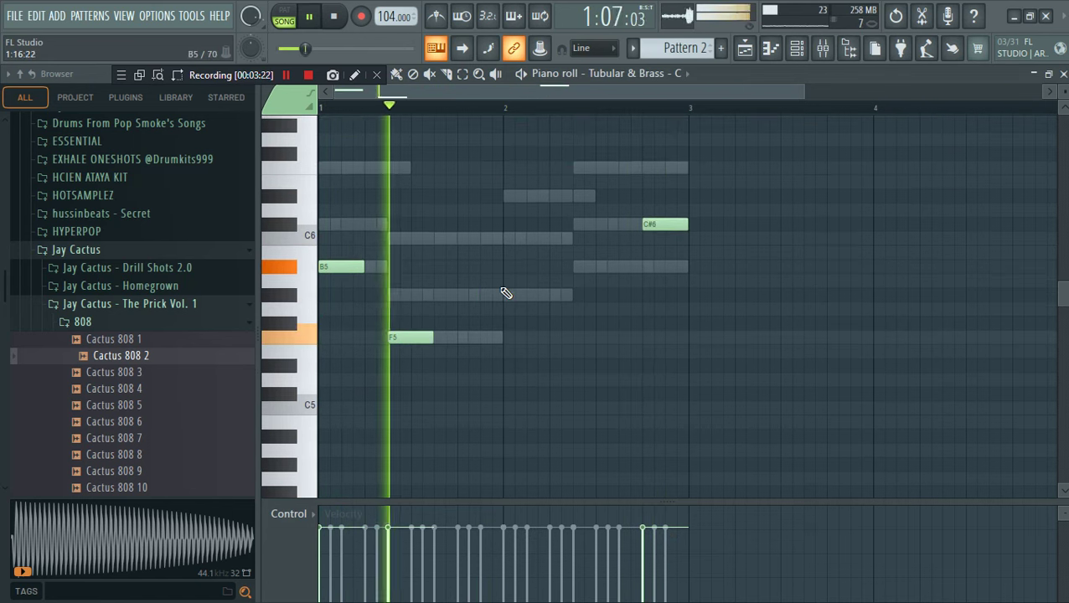
right_click(657, 225)
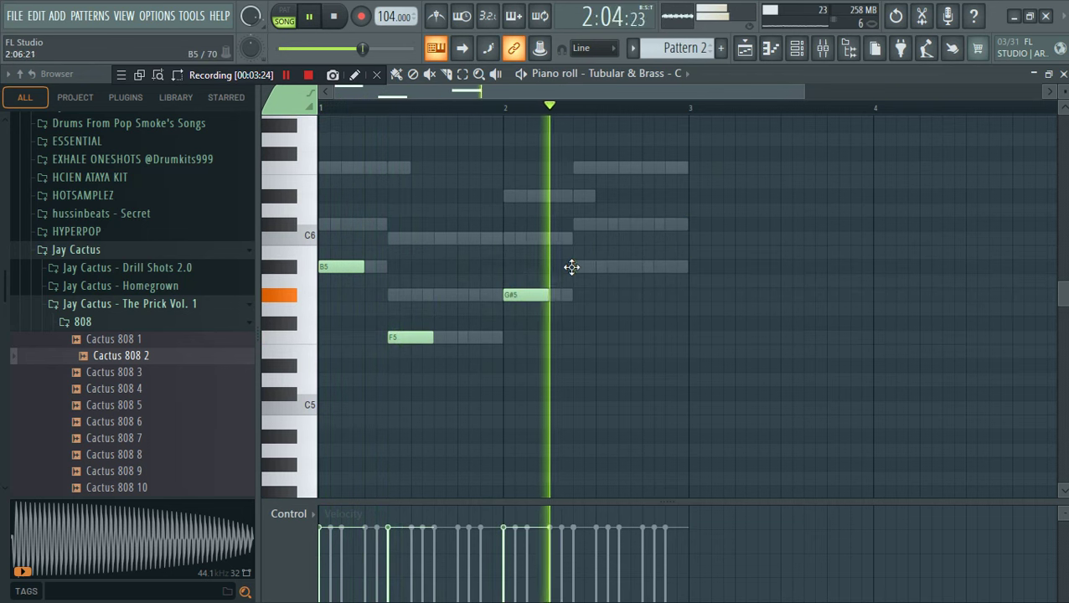
left_click(578, 266)
key("ctrl+Down")
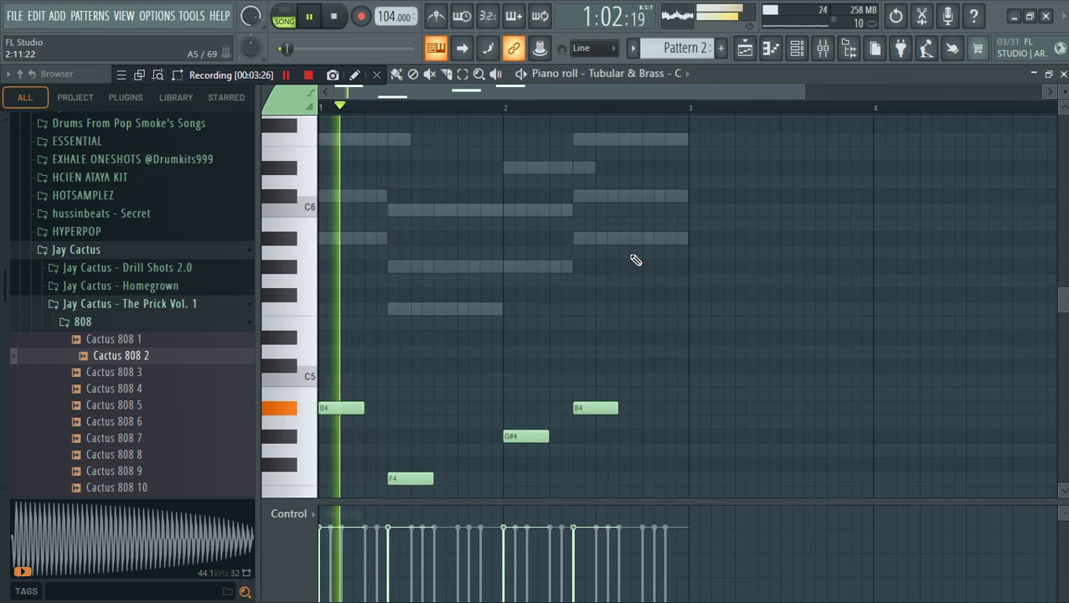
Turn off Normalize for the Tubular & Brass - C sample and return to its notes
left_click(796, 48)
left_click(466, 508)
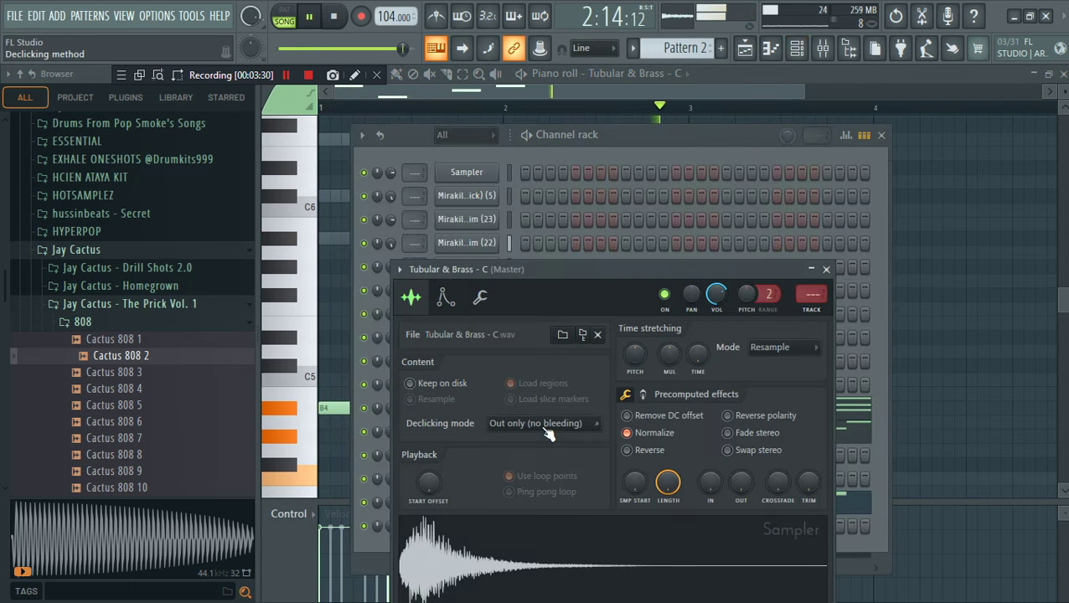
left_click(642, 432)
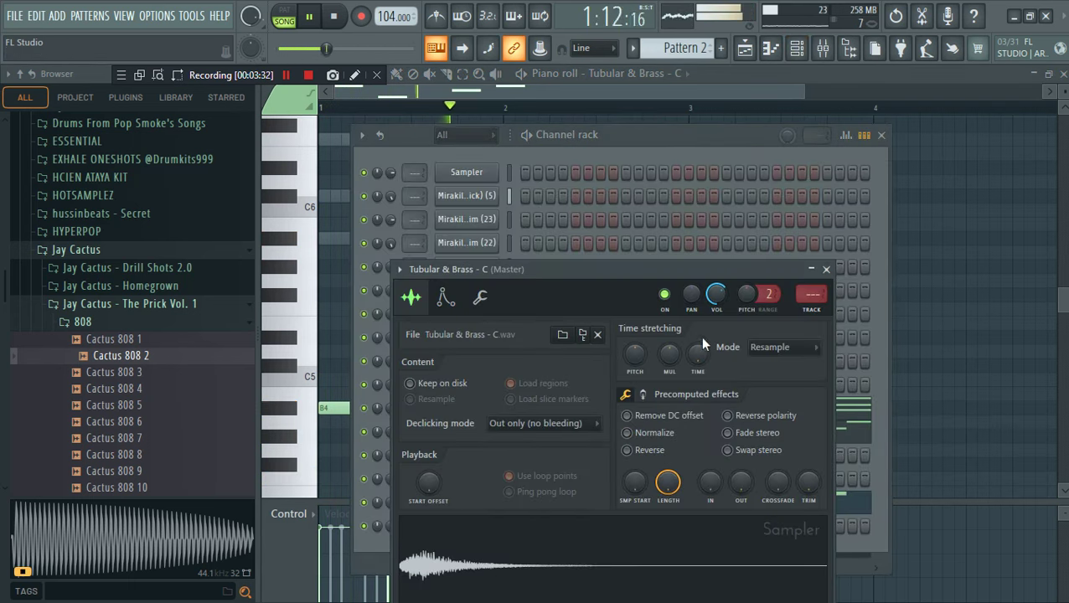
left_click(719, 125)
right_click(737, 127)
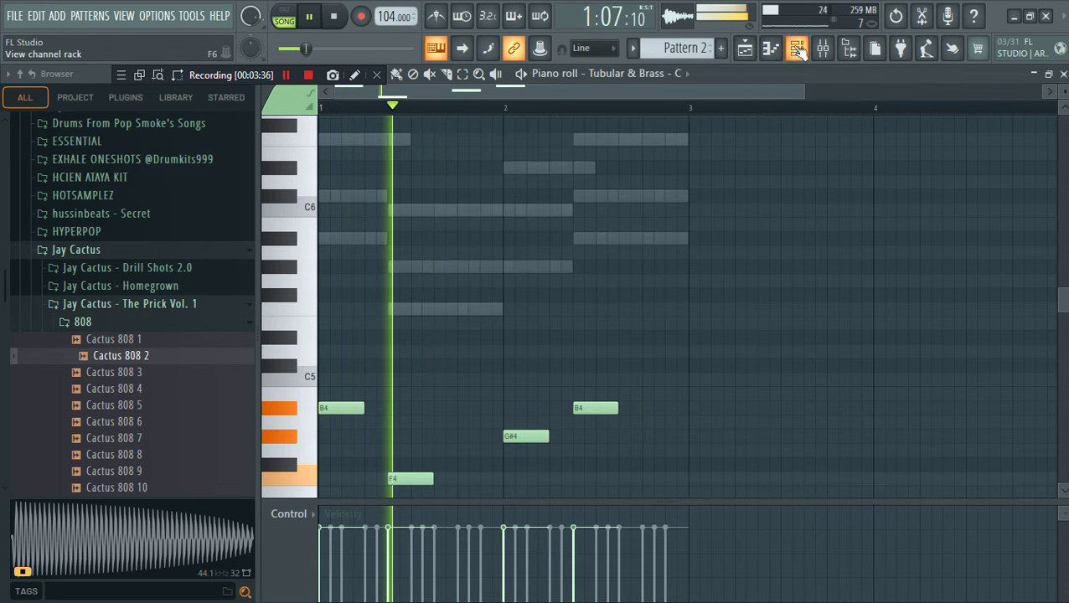
Raise all the brass note velocities to 100% and increase the Tubular & Brass - C channel volume
left_click(800, 50)
left_click(580, 503)
left_click(580, 503)
mouse_move(398, 517)
left_mouse_down()
mouse_move(298, 495)
mouse_move(737, 459)
left_mouse_up()
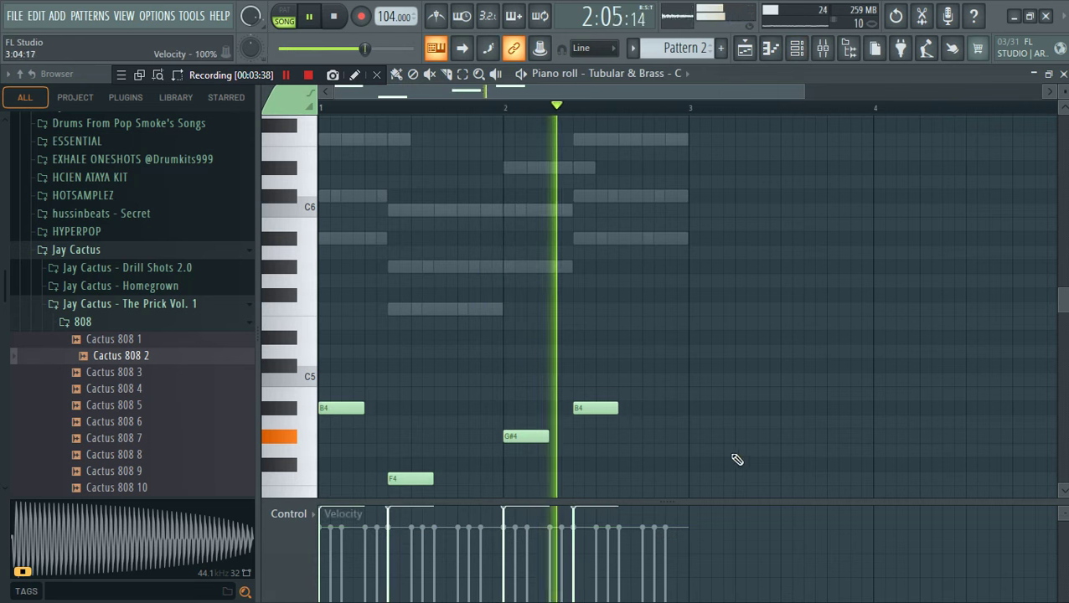
key("F6")
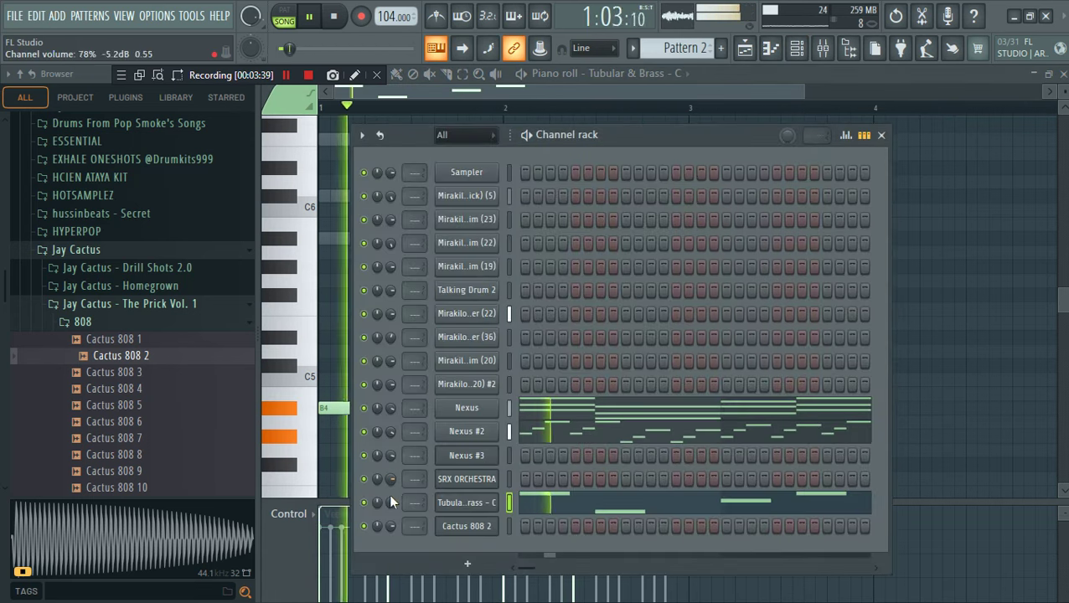
scroll(390, 496, "up", 3)
Move the Tubular & Brass - C sample's start offset slightly forward, auditioning the loop
left_click(456, 503)
key("space")
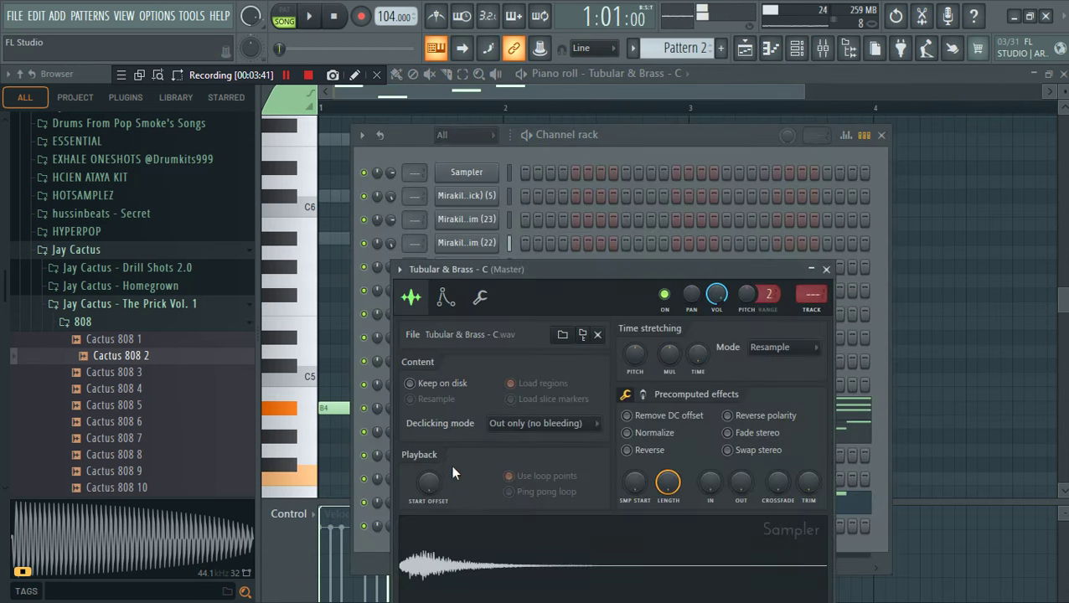
key("space")
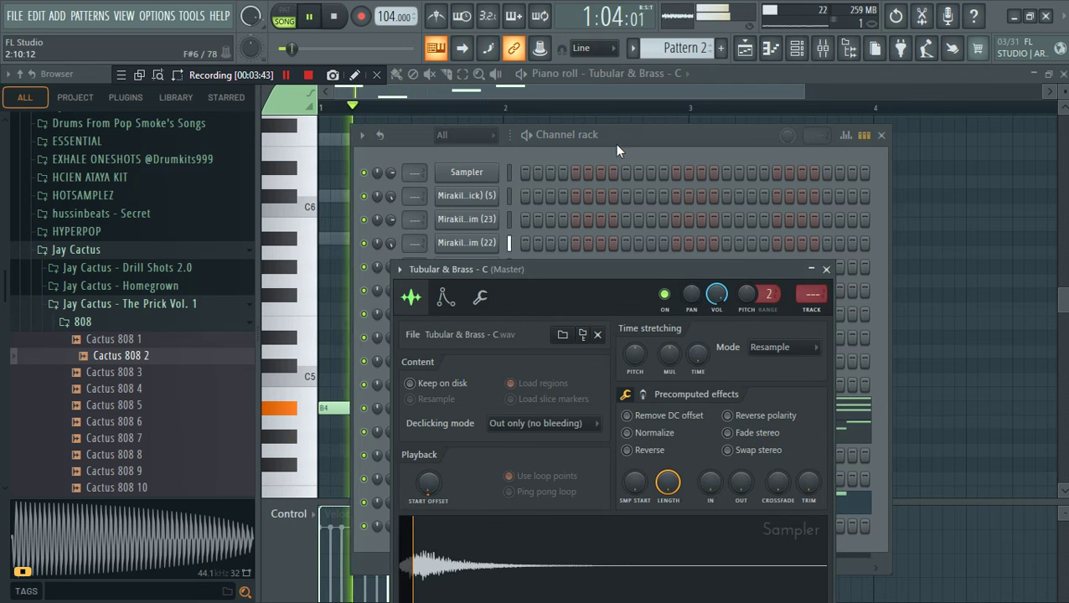
key("Escape")
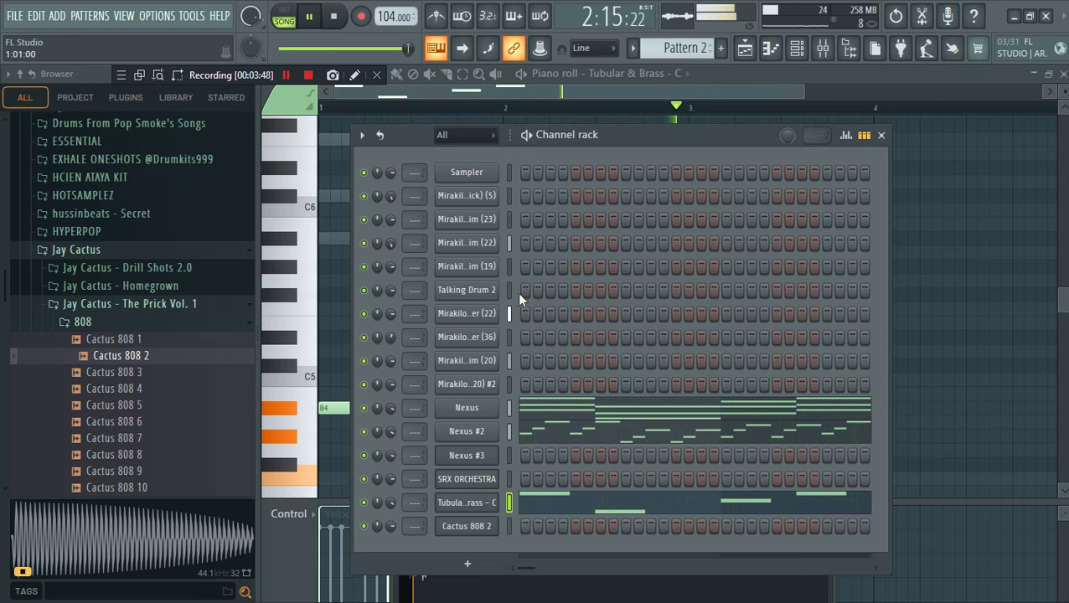
Copy the kick channel's steps from Pattern 1 and paste them into the Cactus 808 2 channel in Pattern 2
scroll(698, 49, "up", 1)
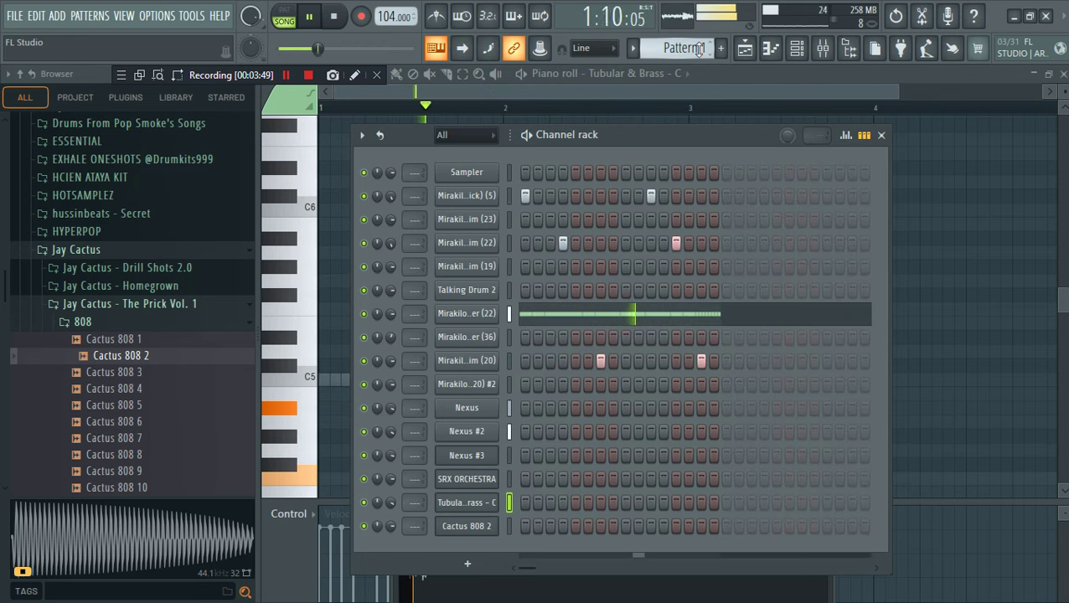
right_click(475, 203)
left_click(658, 206)
scroll(686, 43, "down", 1)
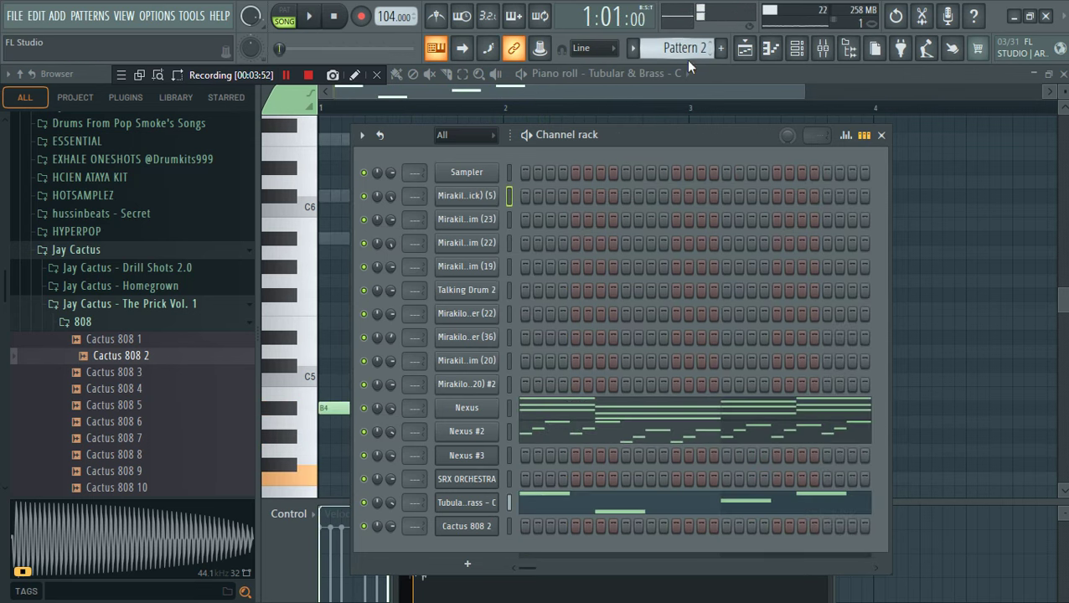
right_click(460, 536)
key("space")
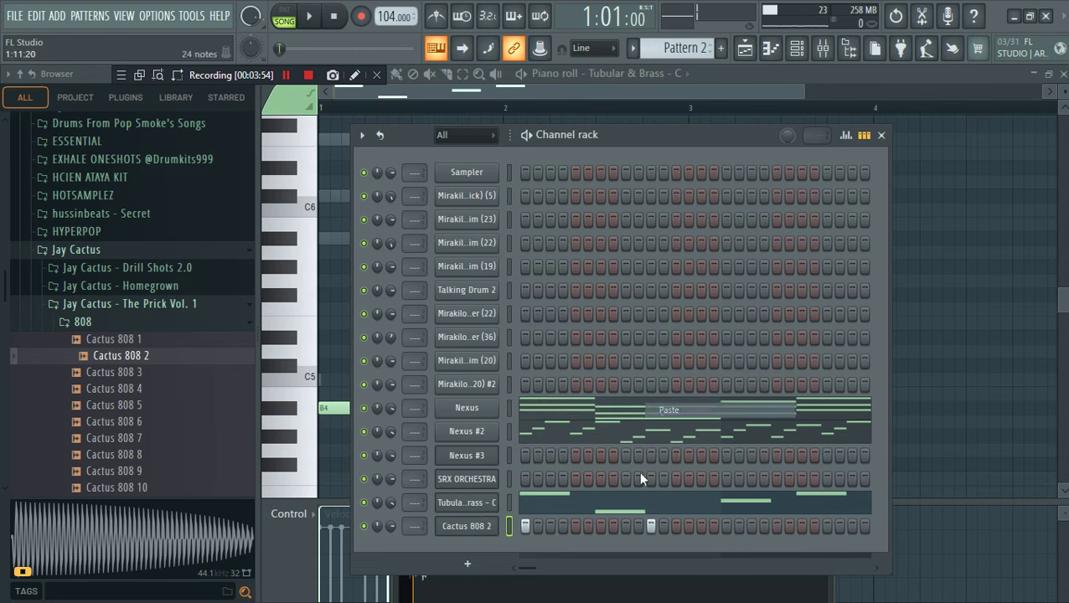
Open the Cactus 808 2 notes, stretch them with quick legato and transpose them up an octave to C6
right_click(467, 533)
left_click(564, 381)
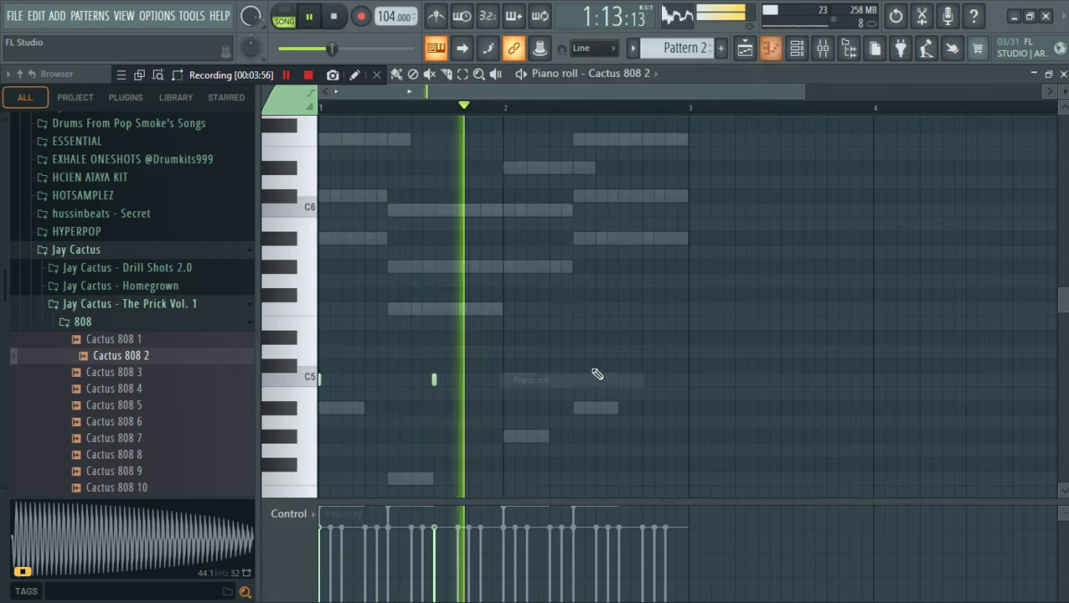
key("space")
key("ctrl+l")
key("space")
key("ctrl+Up")
key("space")
key("space")
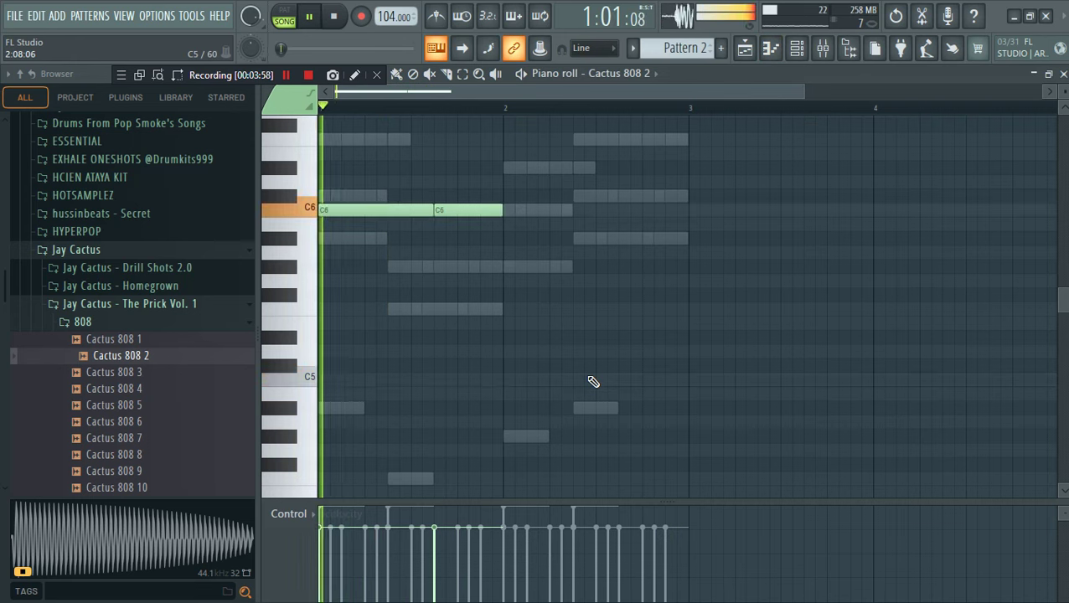
Transpose both Cactus 808 2 notes up by semitones to G6, auditioning the playback along the way
key("space")
key("shift+Up")
key("shift+Up")
key("shift+Up")
key("shift+Up")
key("space")
key("space")
key("shift+Up")
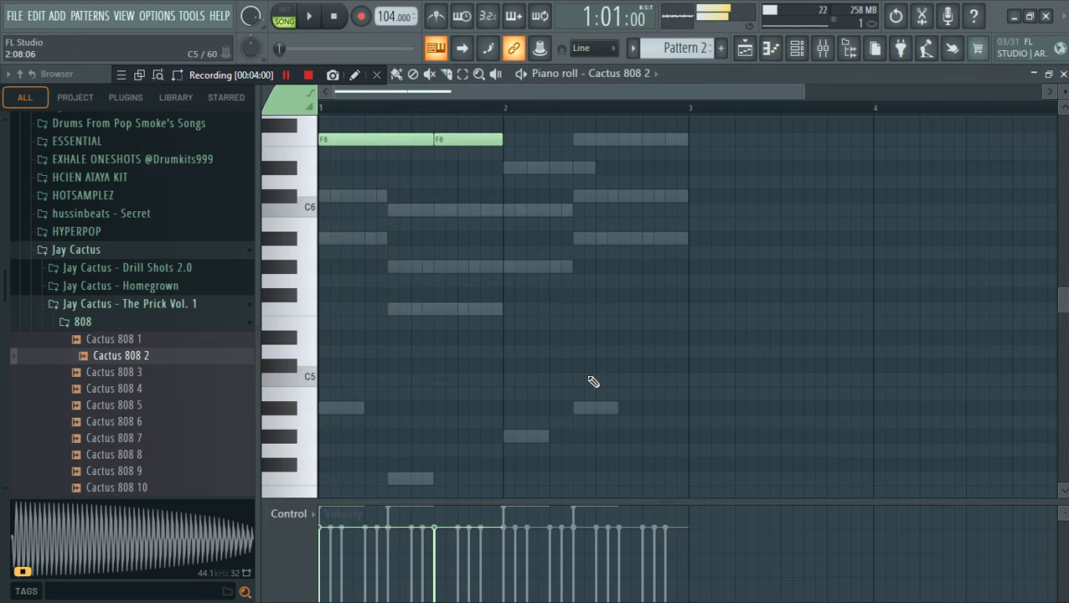
key("space")
key("space")
key("shift+Up")
key("shift+Up")
key("space")
key("space")
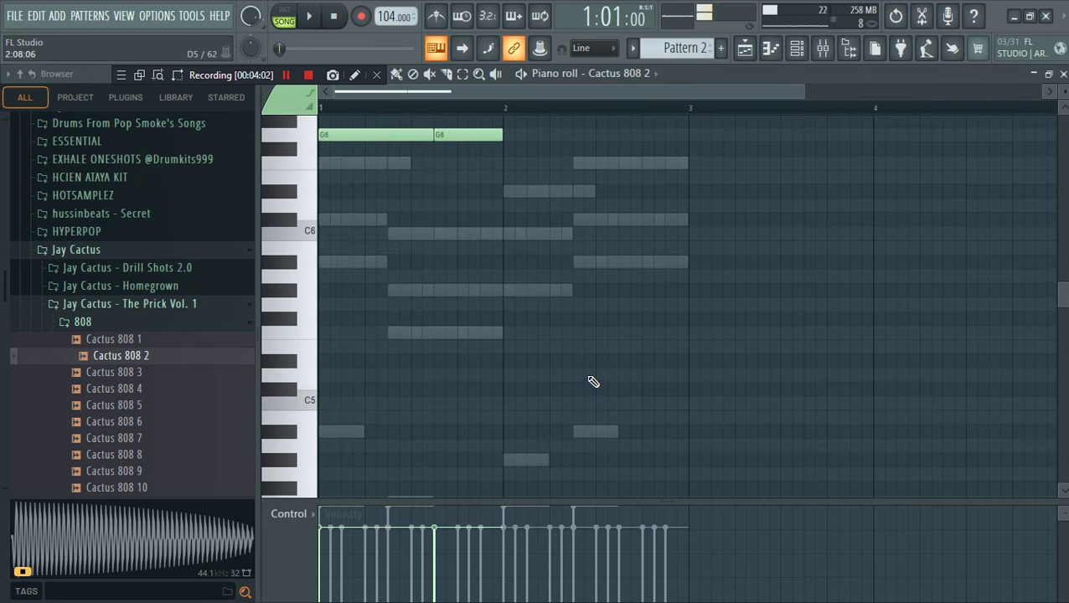
Transpose both Cactus 808 2 notes down to F#6, lower the second one to C#6, and audition the line
key("shift+Down")
key("space")
scroll(512, 274, "up", 4)
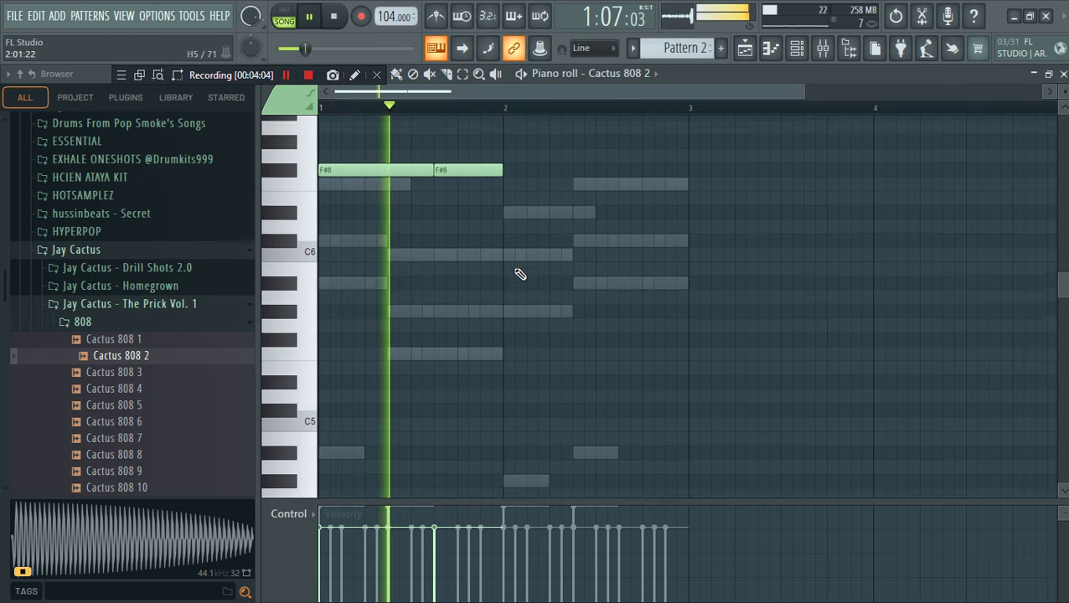
key("space")
key("space")
left_click_drag(446, 276, 454, 344)
key("space")
Add an E6 note at the start of bar 2 and a C#6 note in the last part of that bar
key("space")
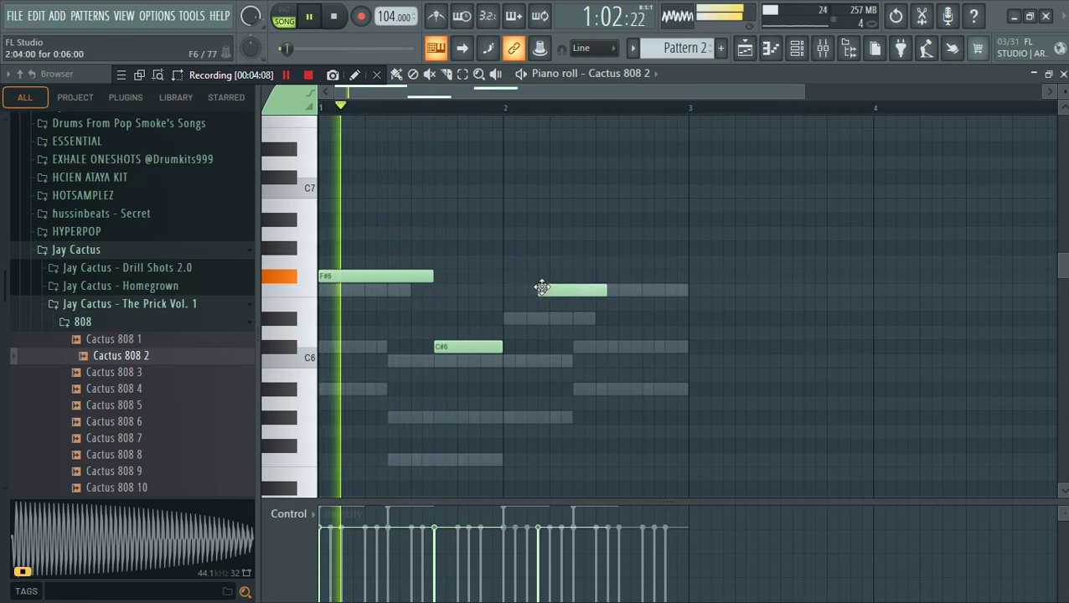
key("space")
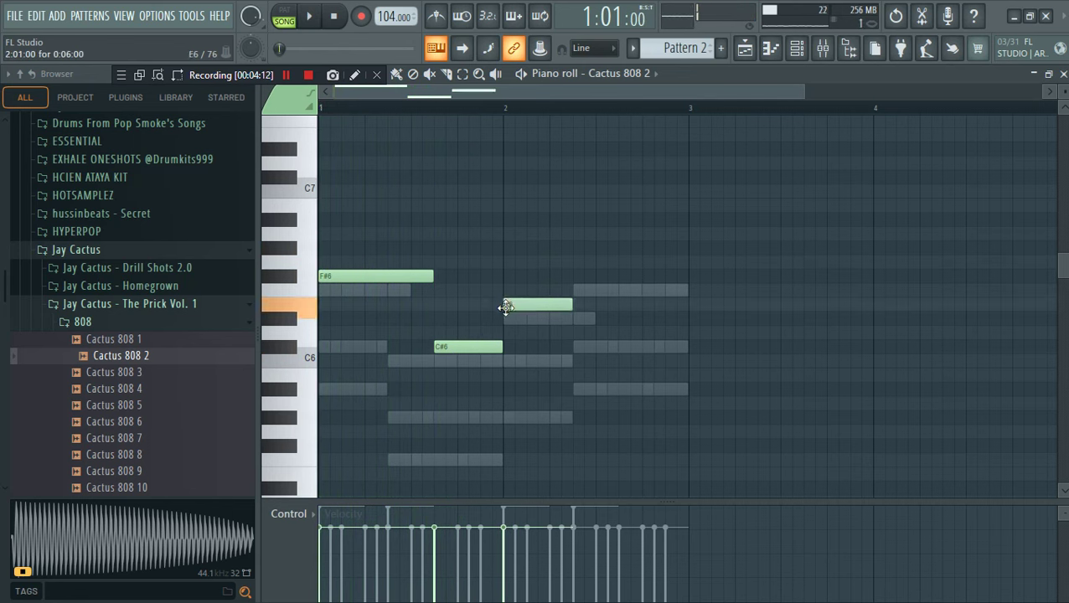
key("space")
right_click(566, 306)
left_click_drag(575, 392, 376, 271)
left_click_drag(370, 276, 566, 266)
key("space")
right_click(559, 274)
left_click(515, 322)
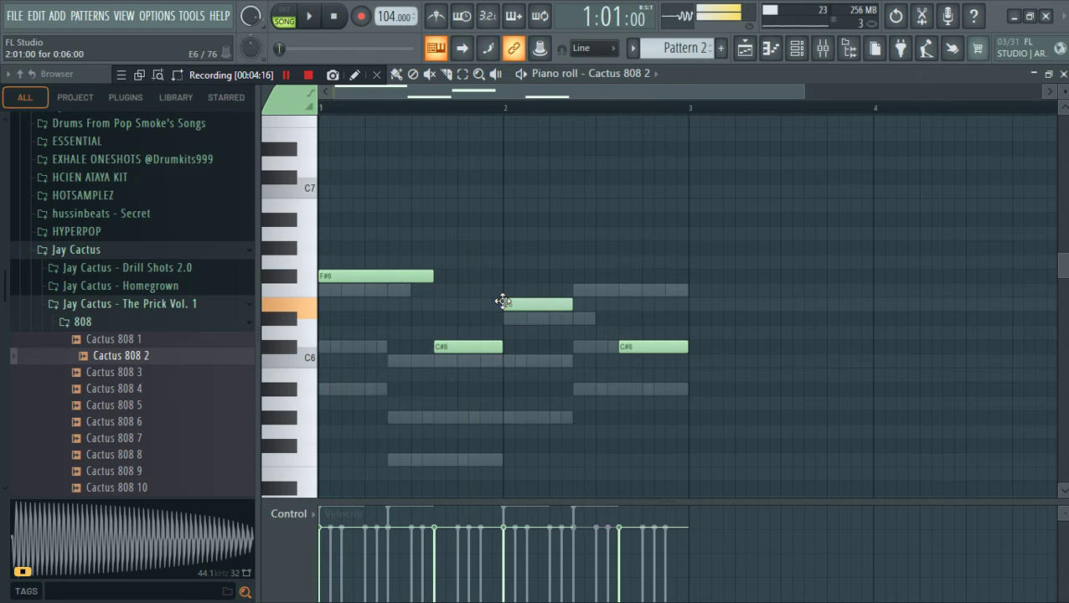
Raise the last 808 note to F#6, transpose the whole 808 line down an octave, and play it
mouse_move(639, 290)
left_mouse_down()
mouse_move(640, 255)
mouse_move(633, 279)
left_mouse_up()
key("ctrl+a")
key("ctrl+Down")
key("space")
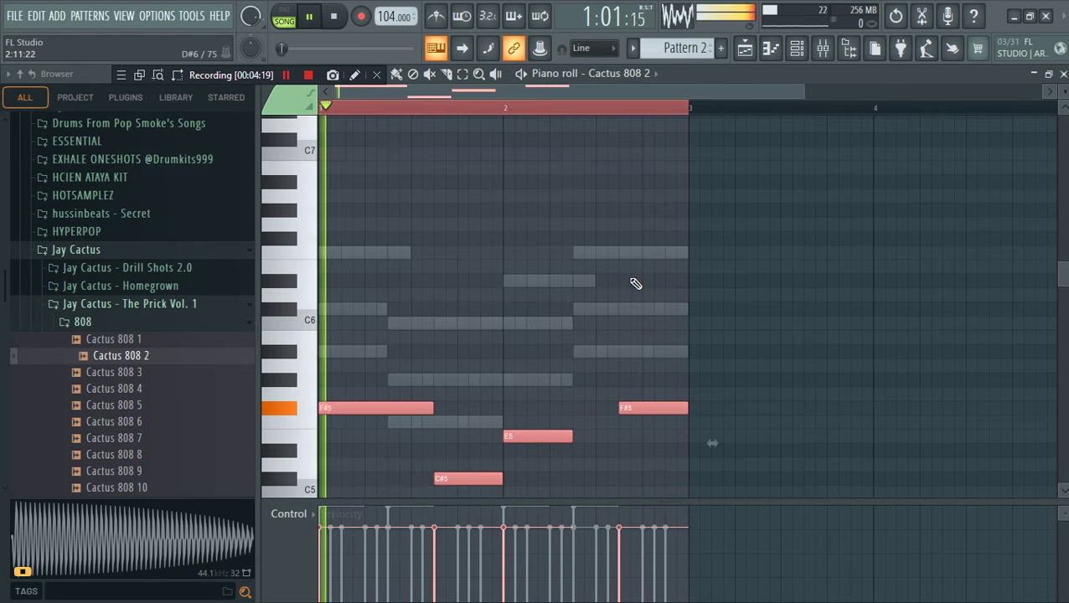
Check the kick channel's notes in Pattern 1 against the loop, and return to Pattern 2 in the channel rack
key("F6")
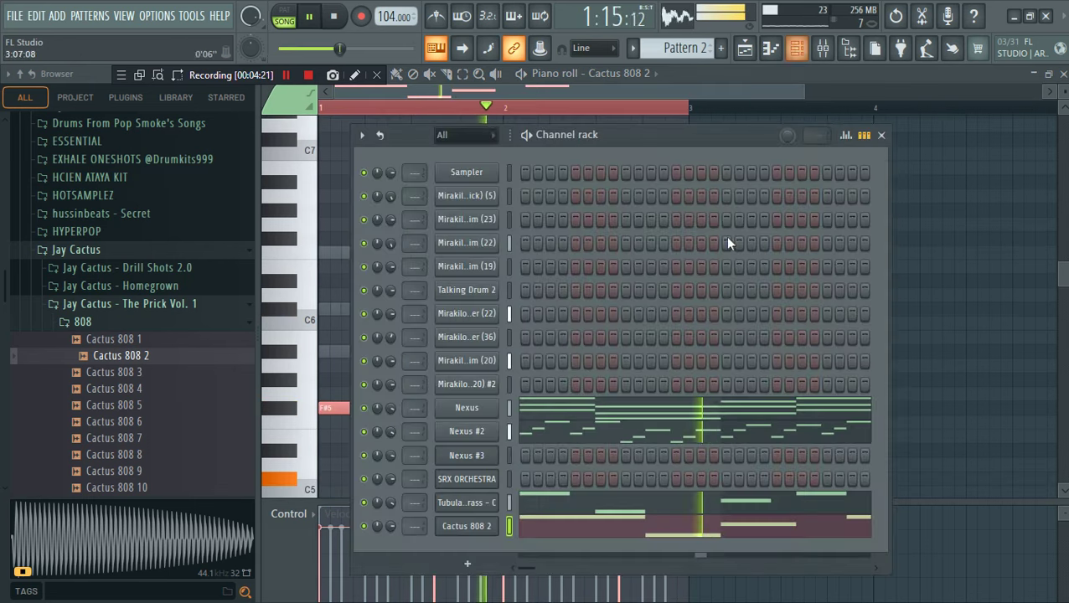
scroll(653, 53, "up", 1)
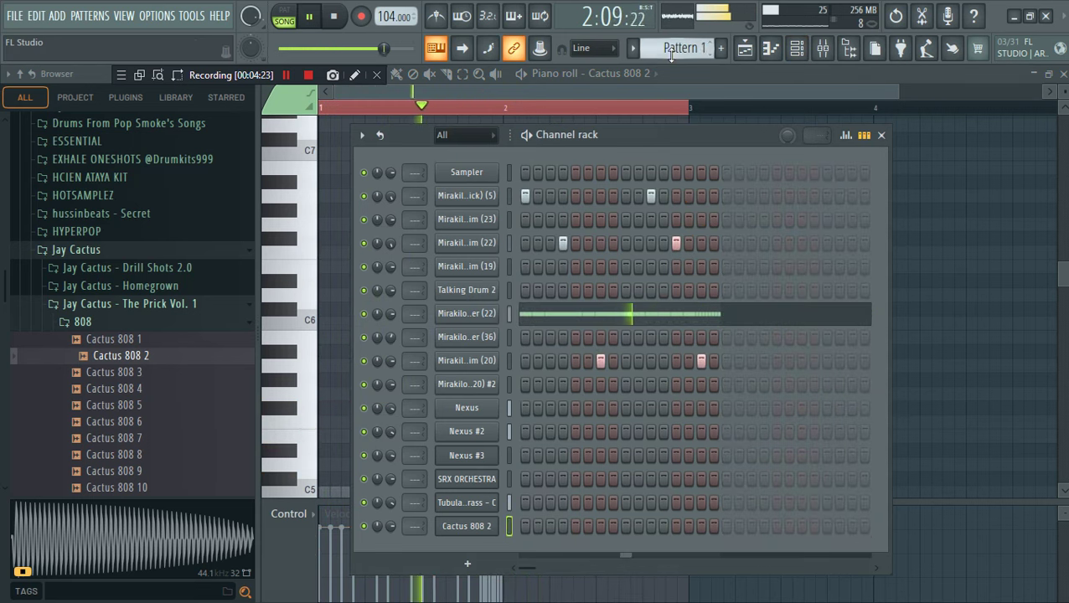
right_click(463, 195)
left_click(585, 191)
key("space")
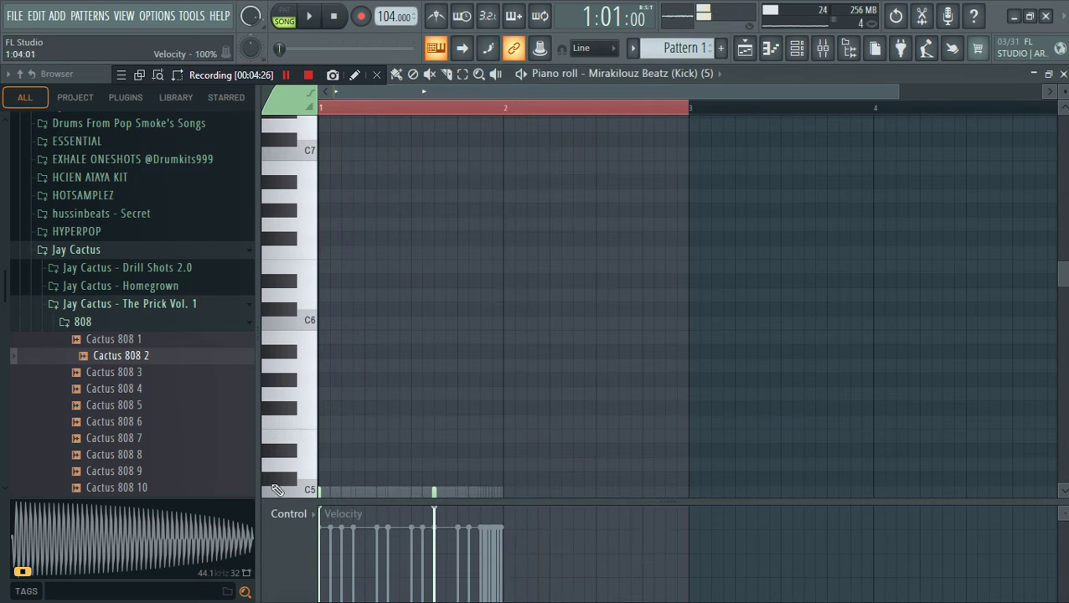
key("F6")
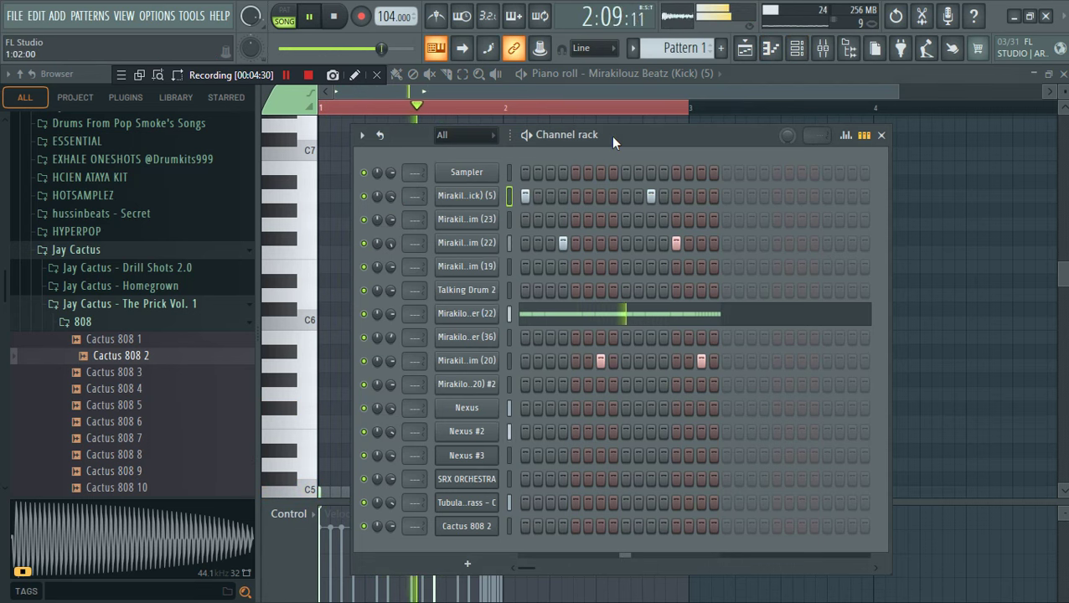
scroll(702, 51, "down", 1)
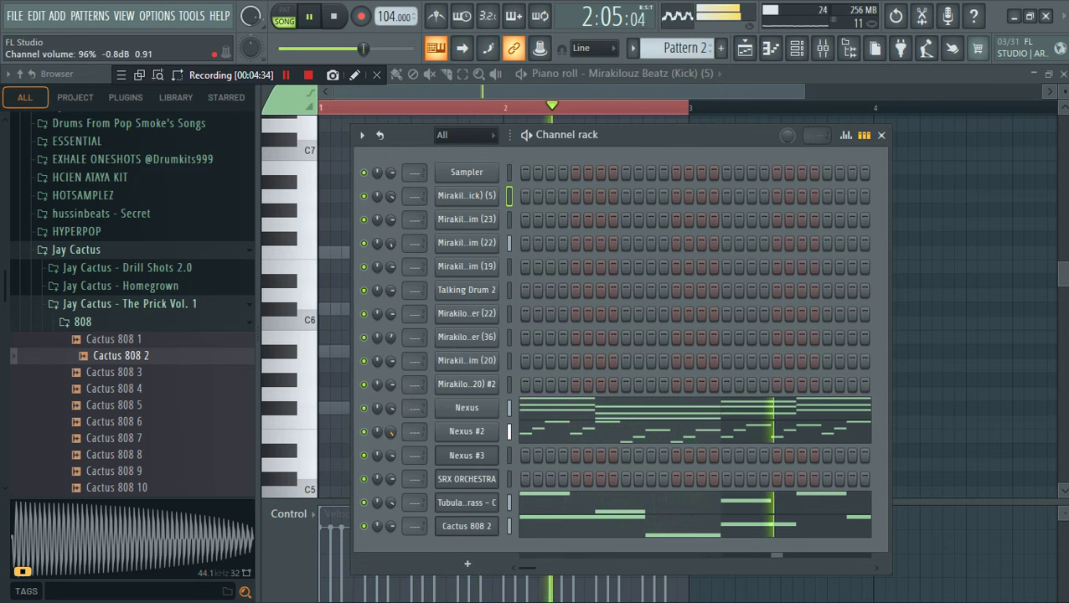
Try the 808 Guitar 2 preset from the 808 guitars category on the Nexus #3 channel
left_click(476, 457)
left_click(635, 339)
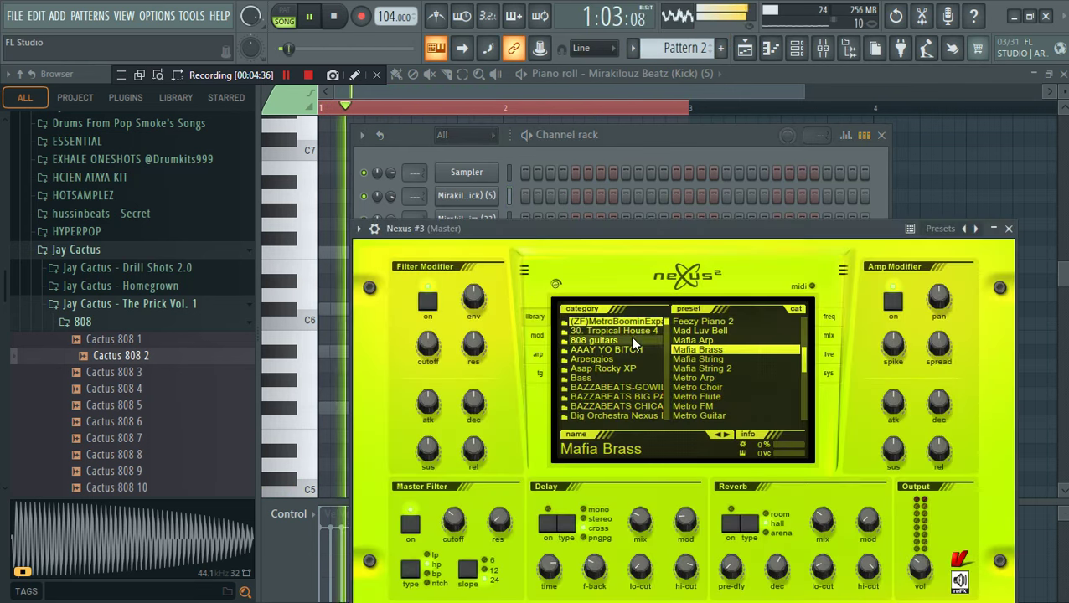
left_click(698, 331)
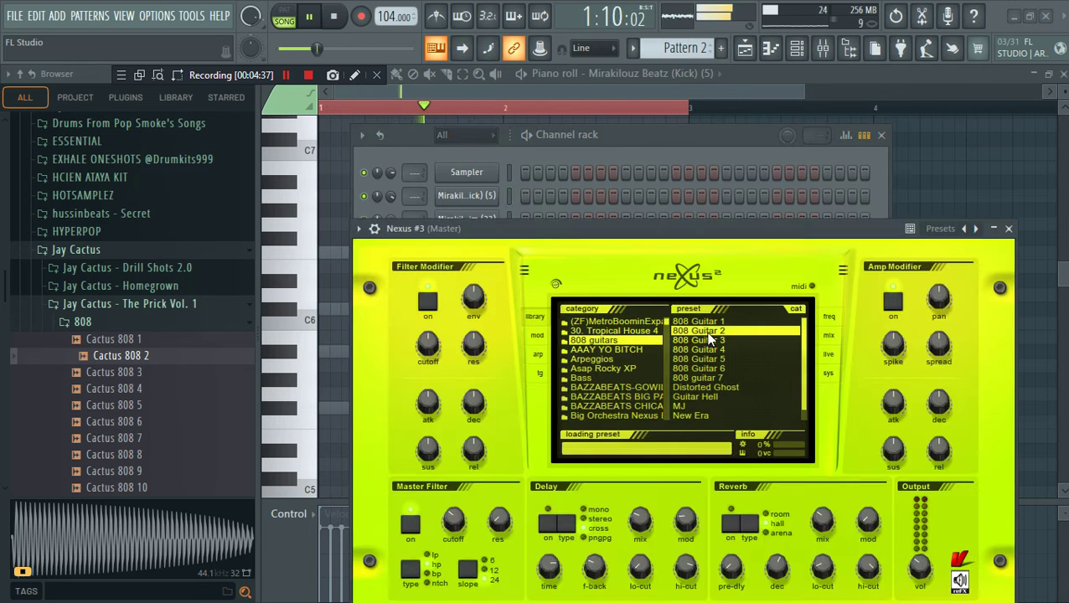
left_click(684, 156)
key("space")
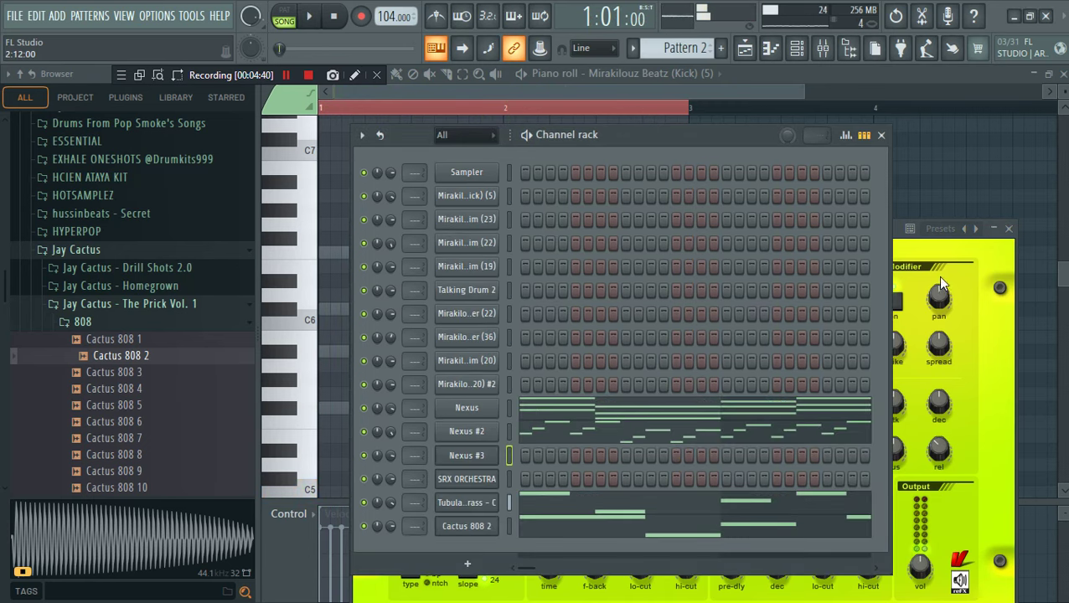
Load the dark pluck preset from the Asap Rocky XP category on the Nexus #3 channel and play the loop
left_click(474, 453)
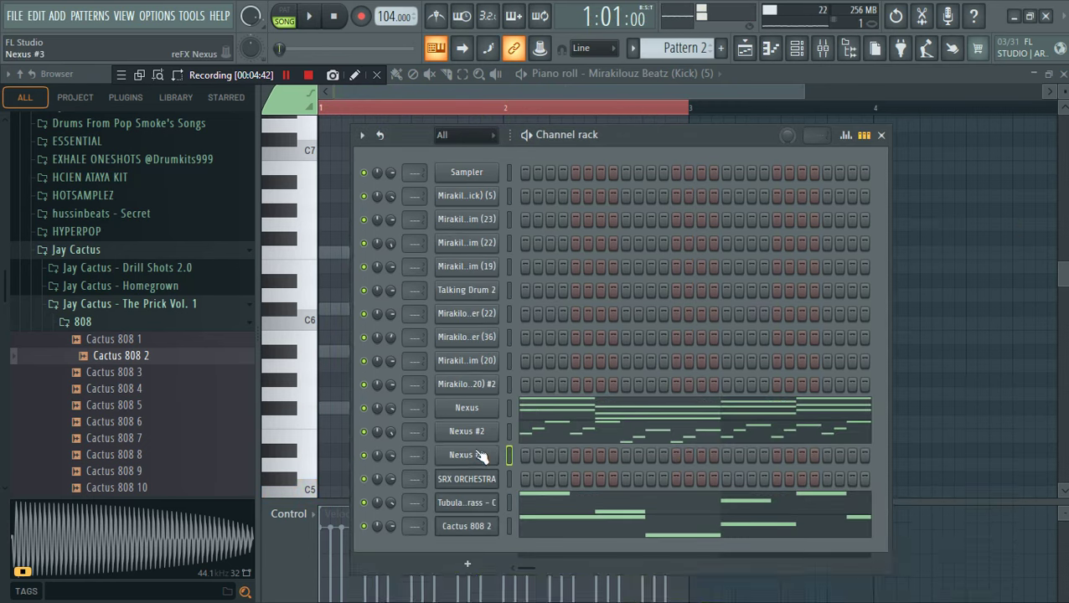
left_click(615, 352)
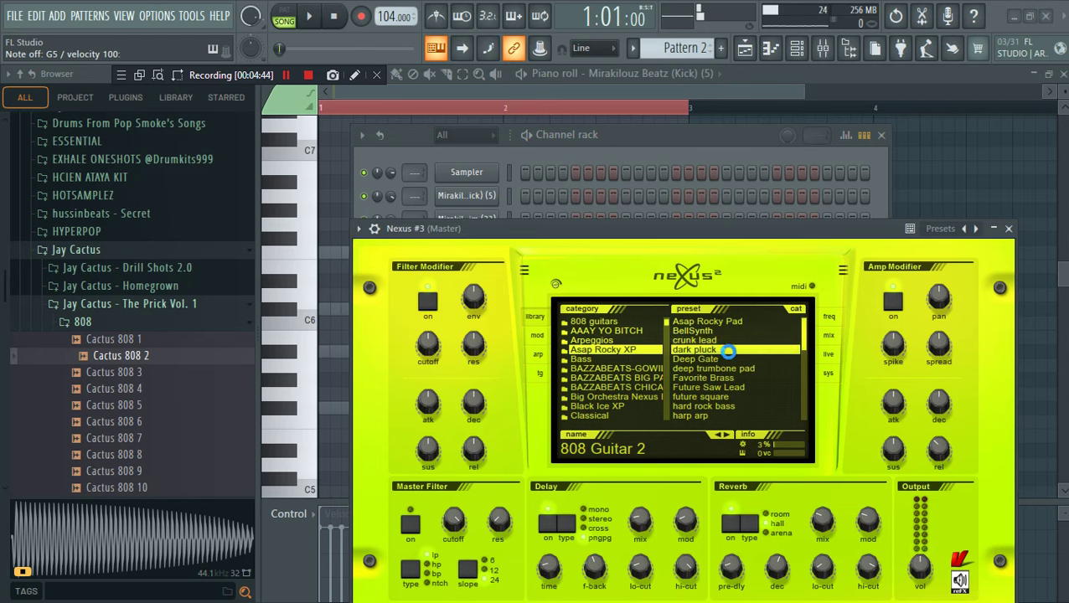
left_click(686, 159)
key("space")
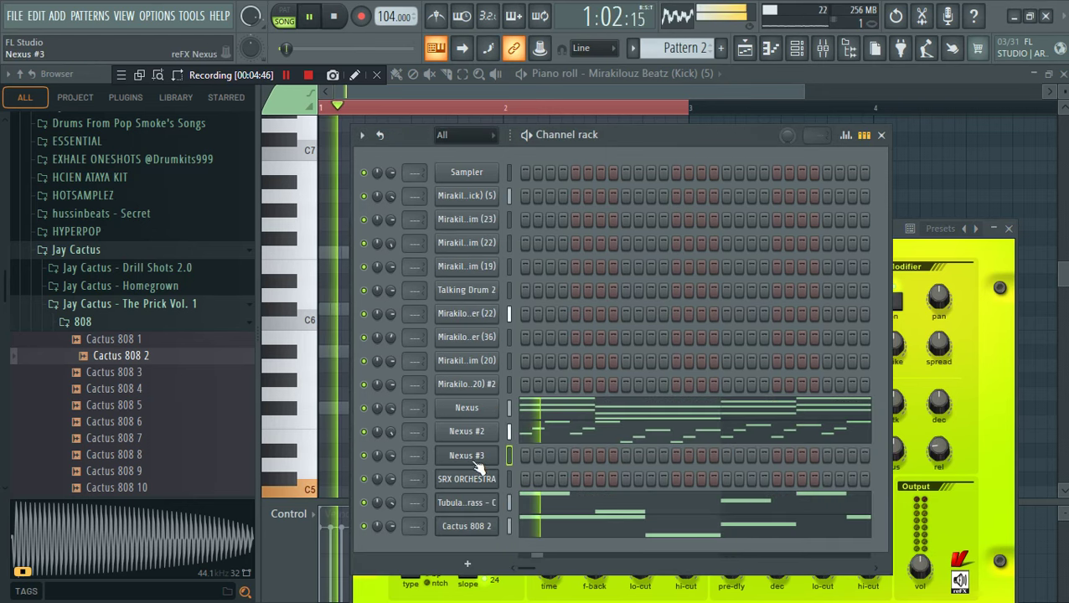
Open the Nexus #3 notes and draw a descending F6, D#6, C#6, C6 run in the second half of bar 2
right_click(490, 455)
left_click(535, 375)
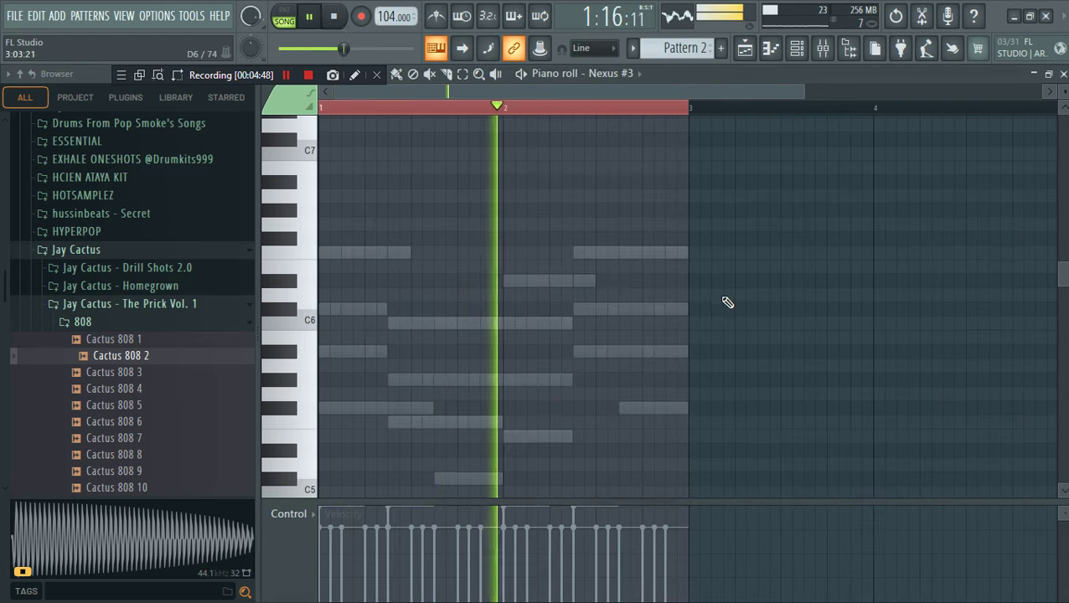
key("space")
left_click(597, 252)
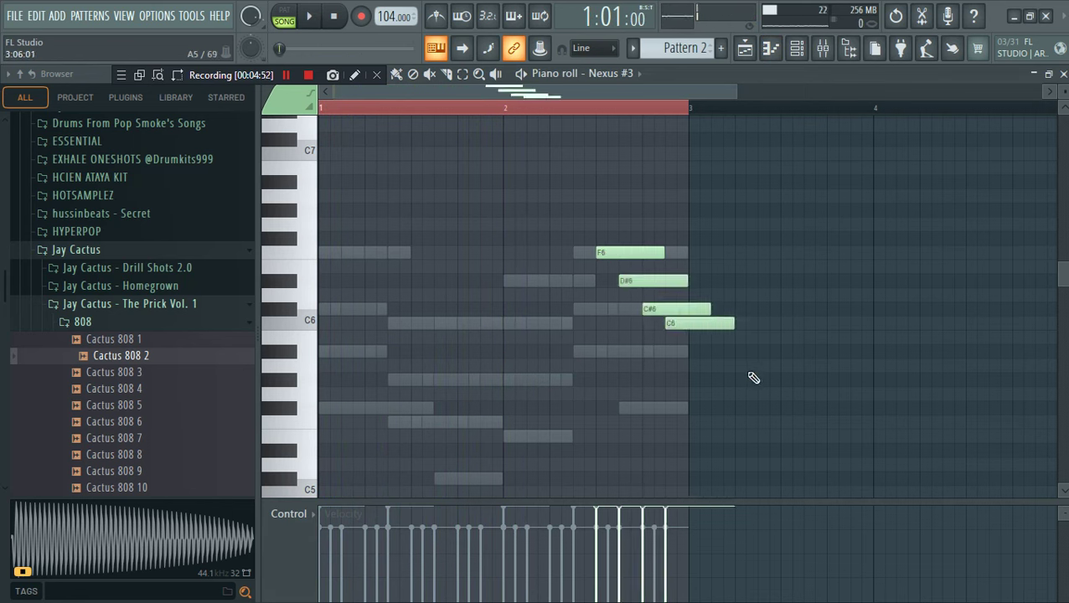
Select the four-note run, slope its velocities gradually downward, and audition it from just before the end of bar 2
left_click_drag(753, 378, 577, 190)
left_click_drag(568, 525, 596, 521)
key("space")
left_click(614, 108)
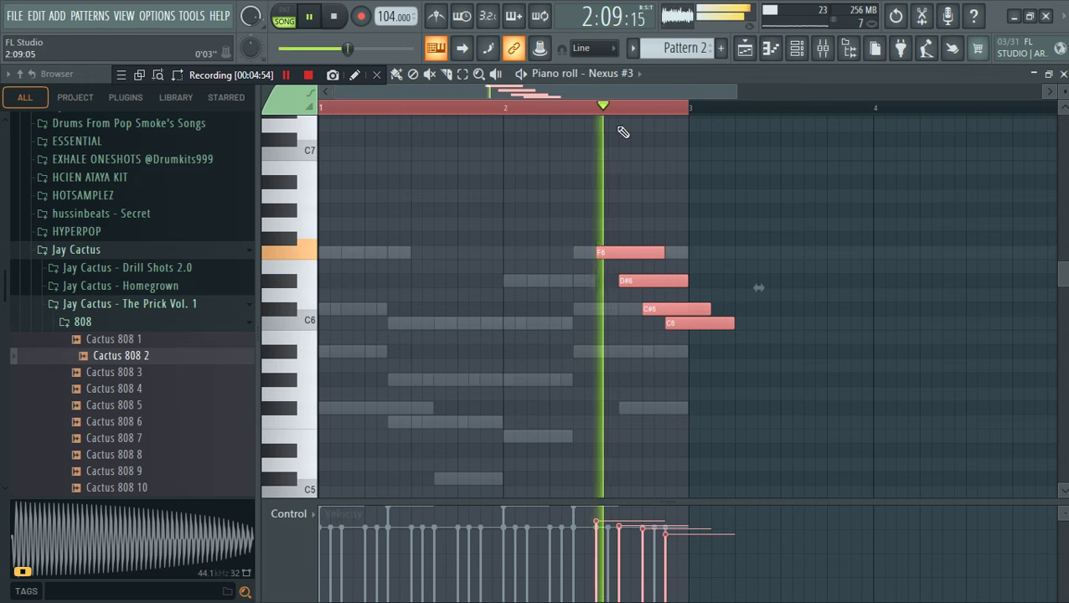
Shorten the four run notes to two steps each and transpose them down an octave, auditioning the loop
key("space")
left_click_drag(661, 253, 631, 253)
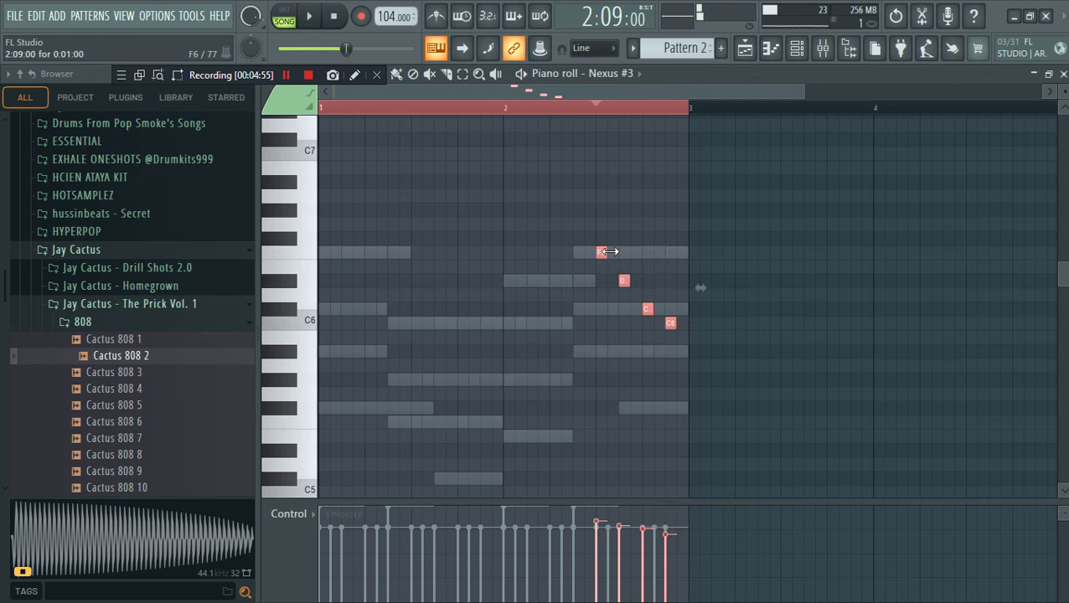
key("ctrl+Down")
key("space")
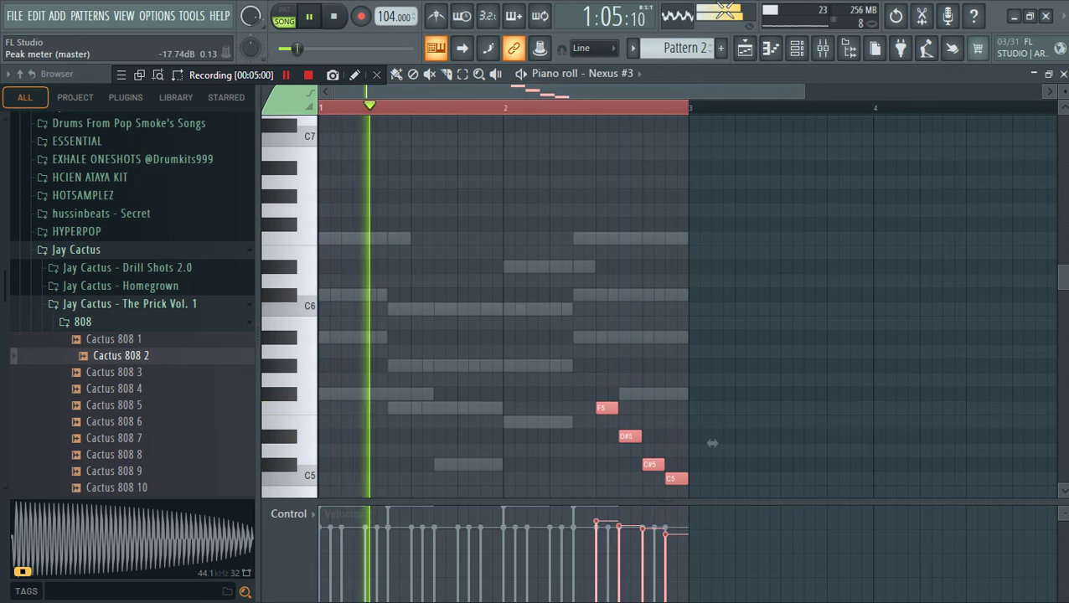
key("space")
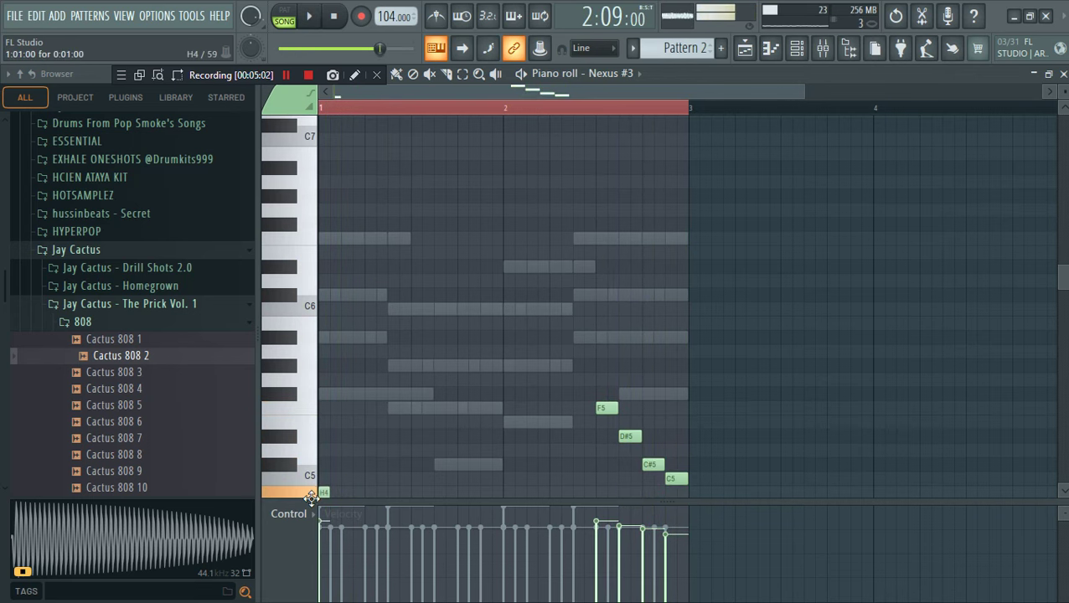
Transpose the Nexus #3 part up an octave and place two adjoining B5 notes at steps 1 and 5 of bar 1
scroll(311, 497, "down", 1)
key("space")
key("ctrl+Up")
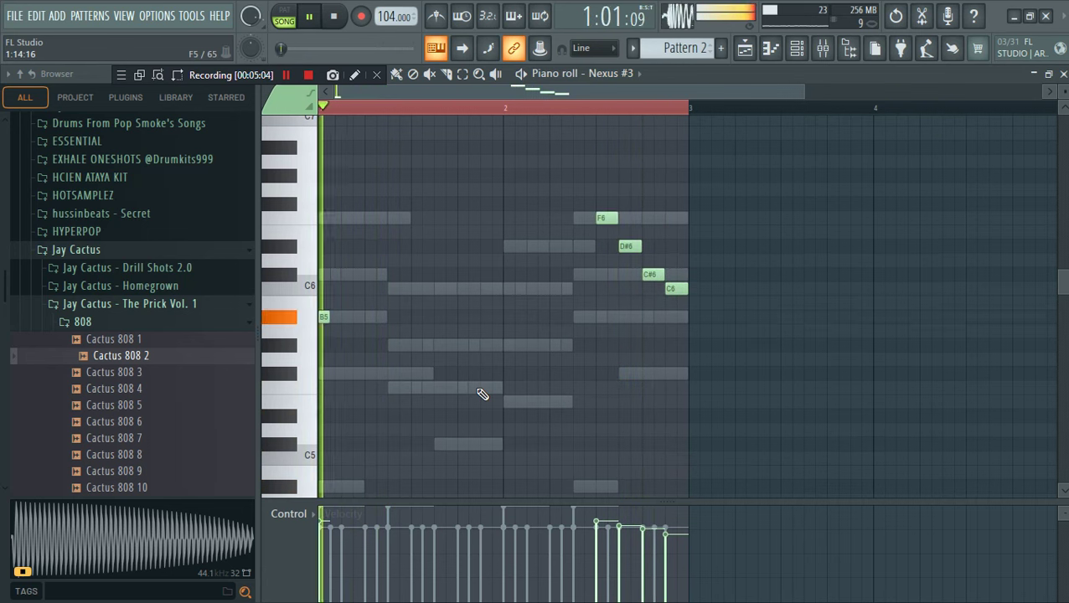
key("space")
left_click(367, 317)
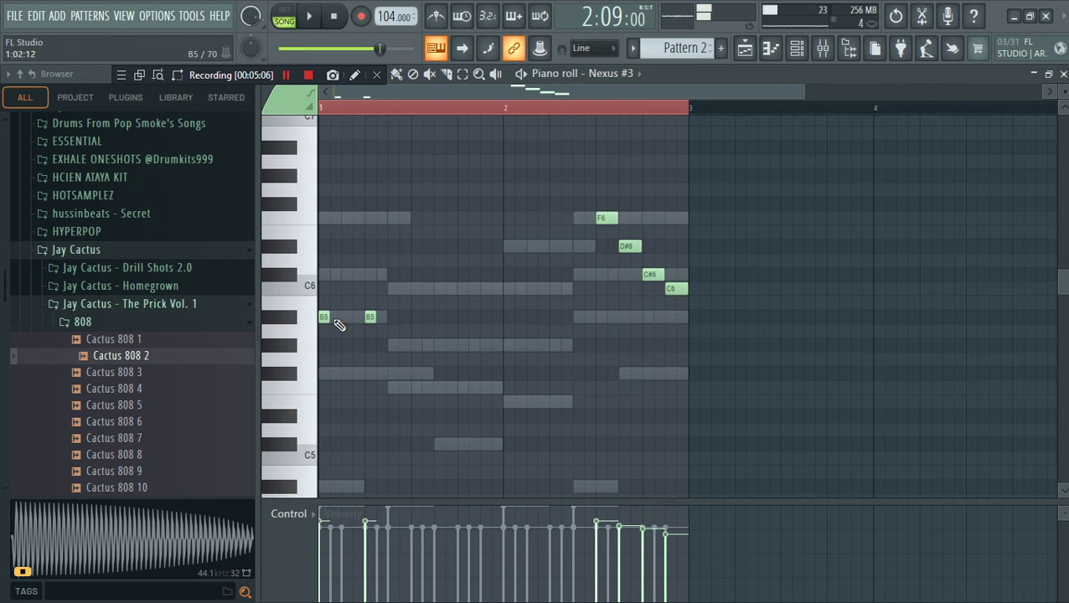
key("space")
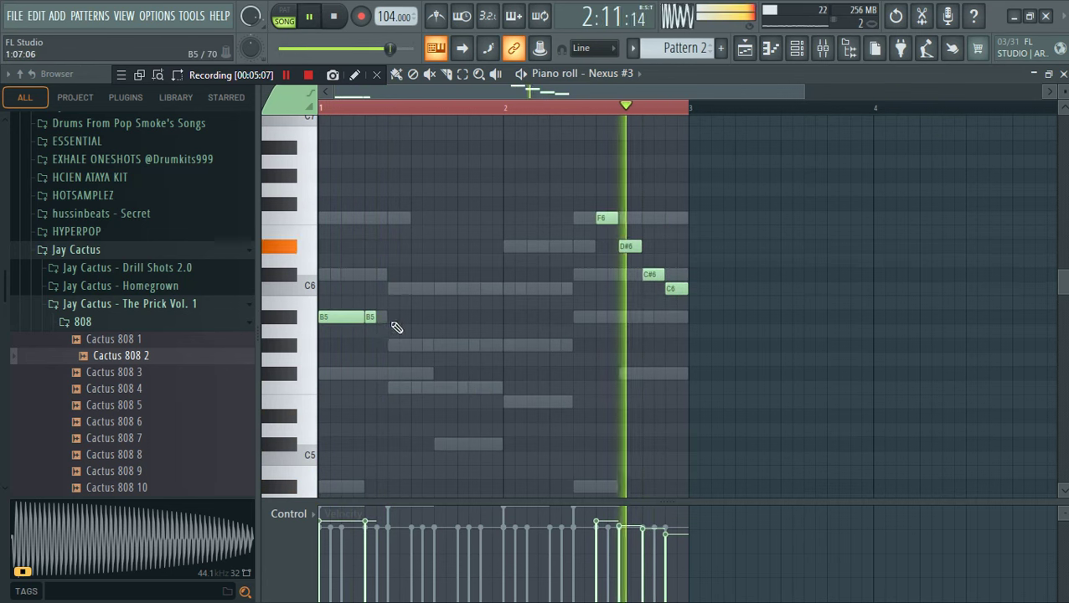
Try the Future Saw Lead preset on the Nexus #3 channel while the loop plays
left_click(797, 48)
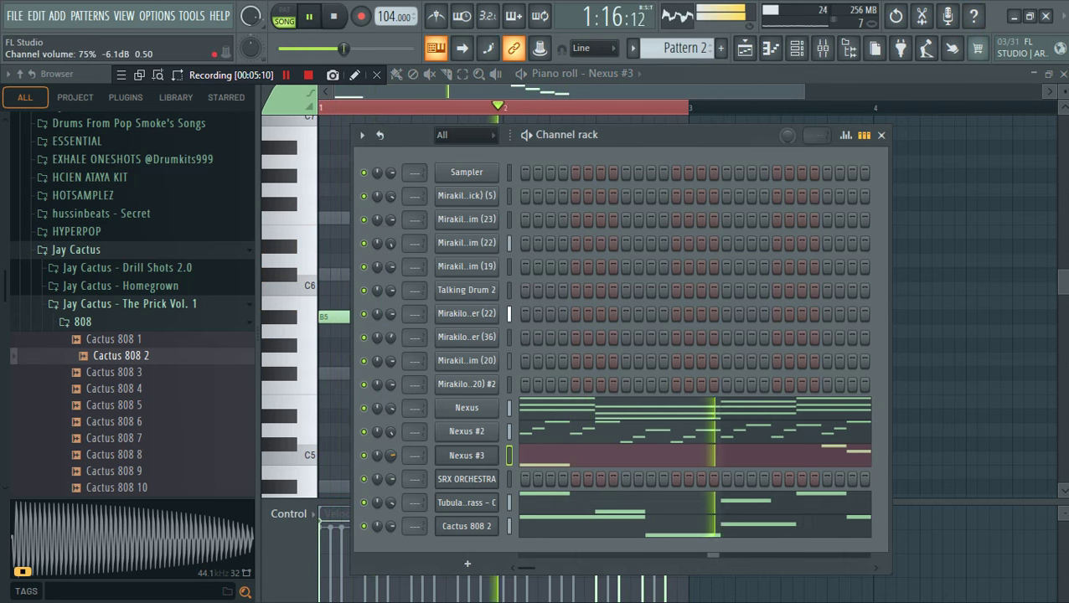
left_click(467, 455)
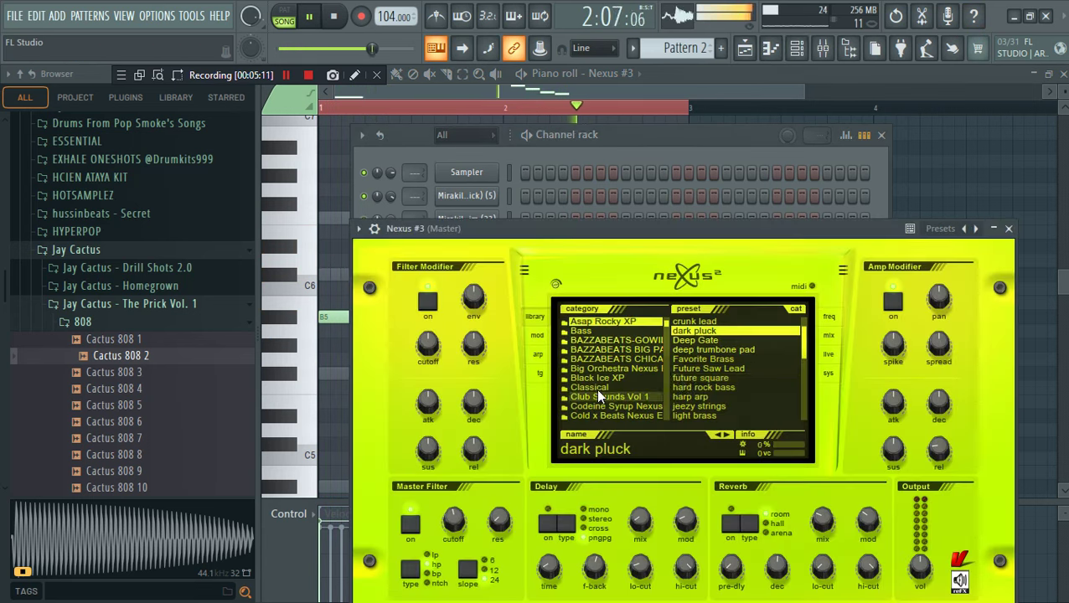
left_click(721, 369)
left_click(700, 168)
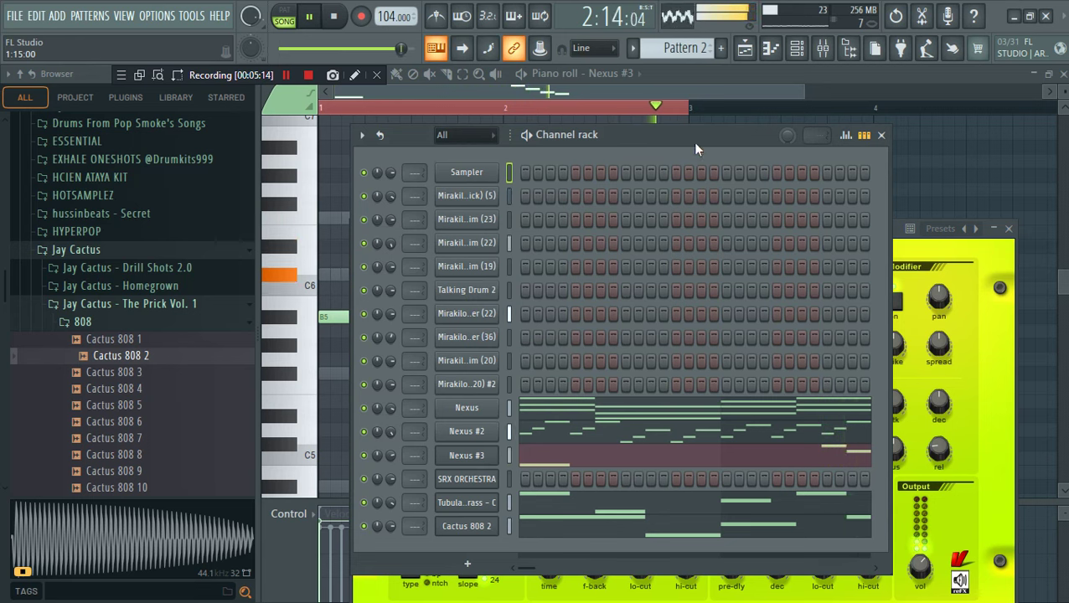
key("space")
Try the jeezy strings preset on the Nexus #3 channel and play the loop with it
left_click(487, 457)
left_click(487, 457)
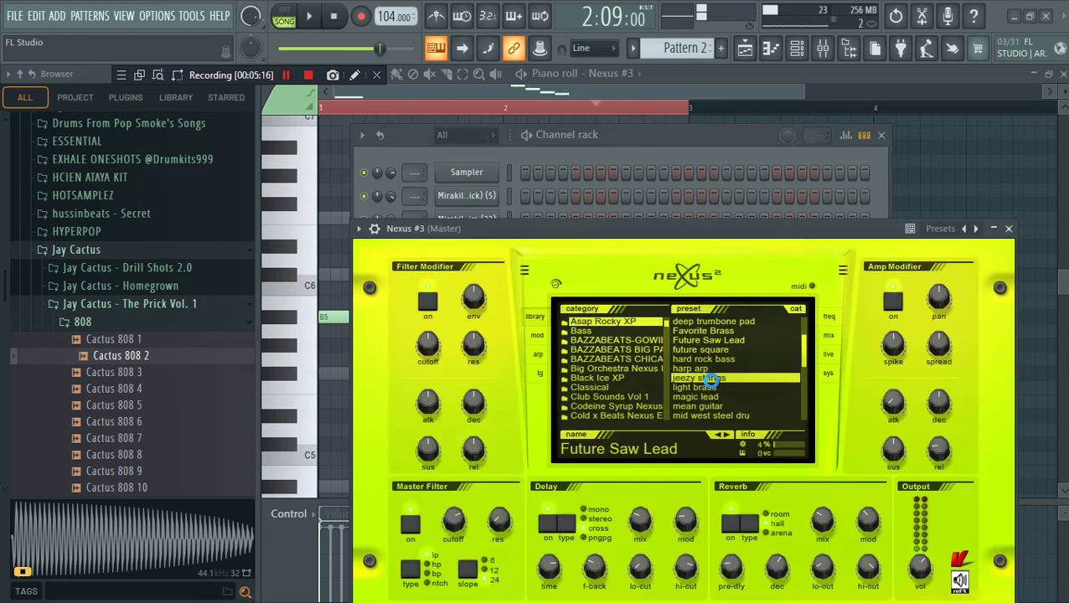
left_click(733, 134)
key("space")
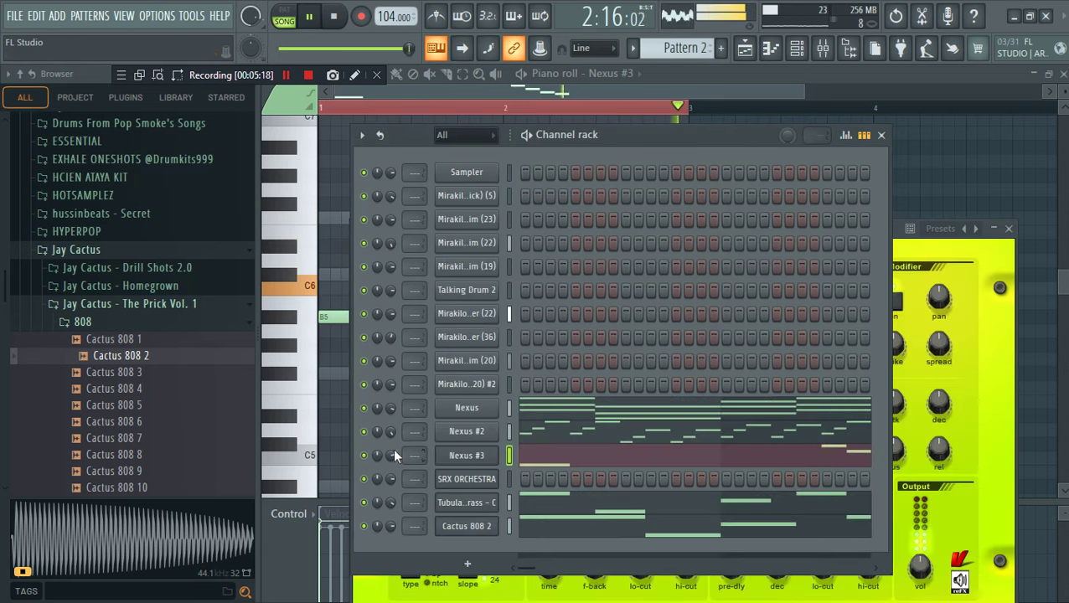
Load the mid west steel dru preset on the Nexus #3 channel and return to the channel rack
left_click(461, 458)
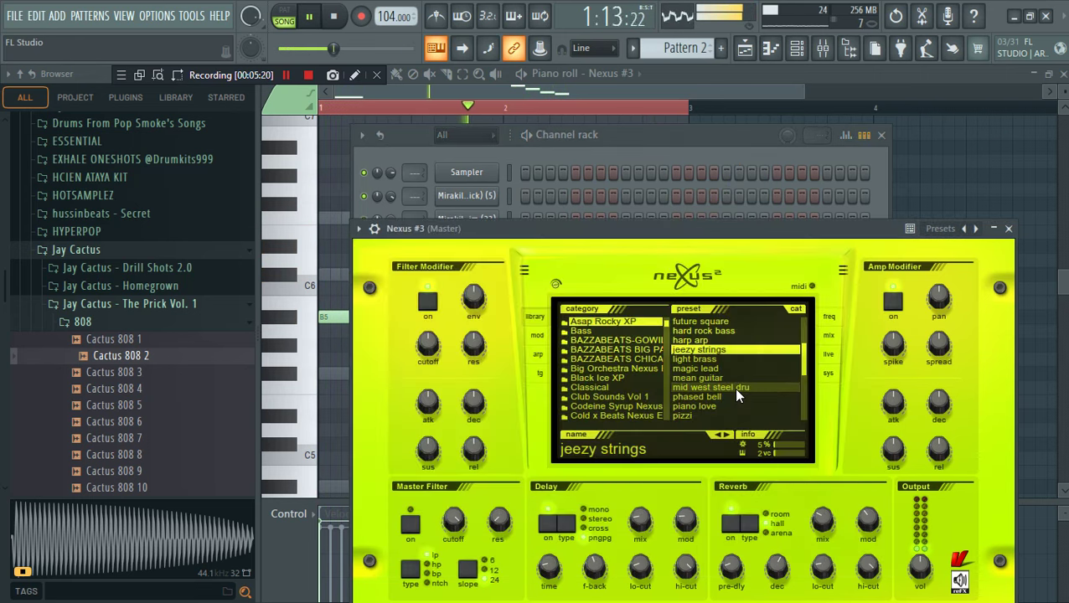
left_click(733, 387)
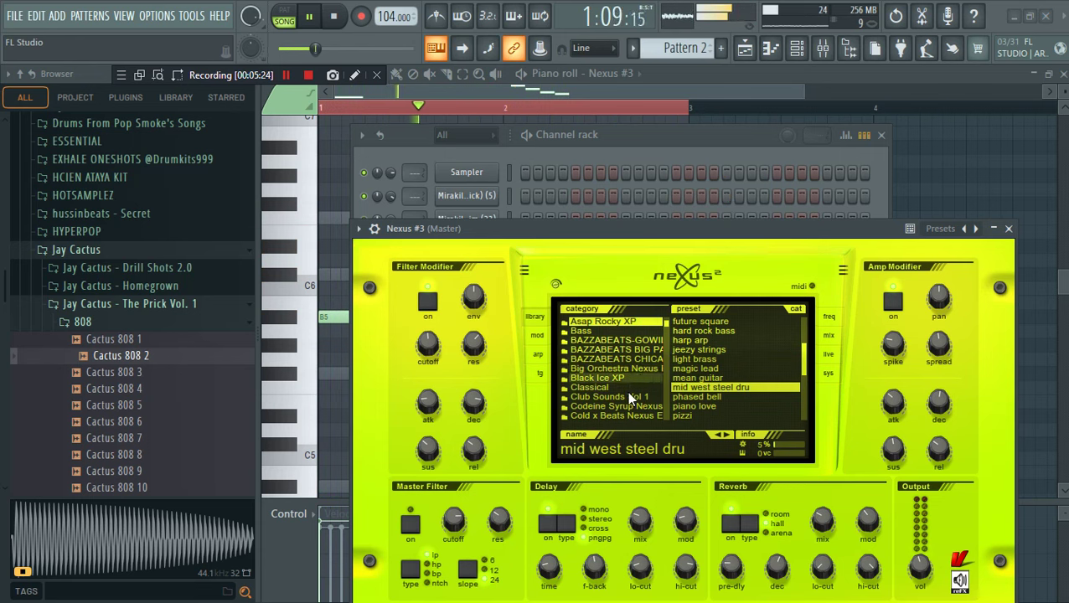
left_click(662, 149)
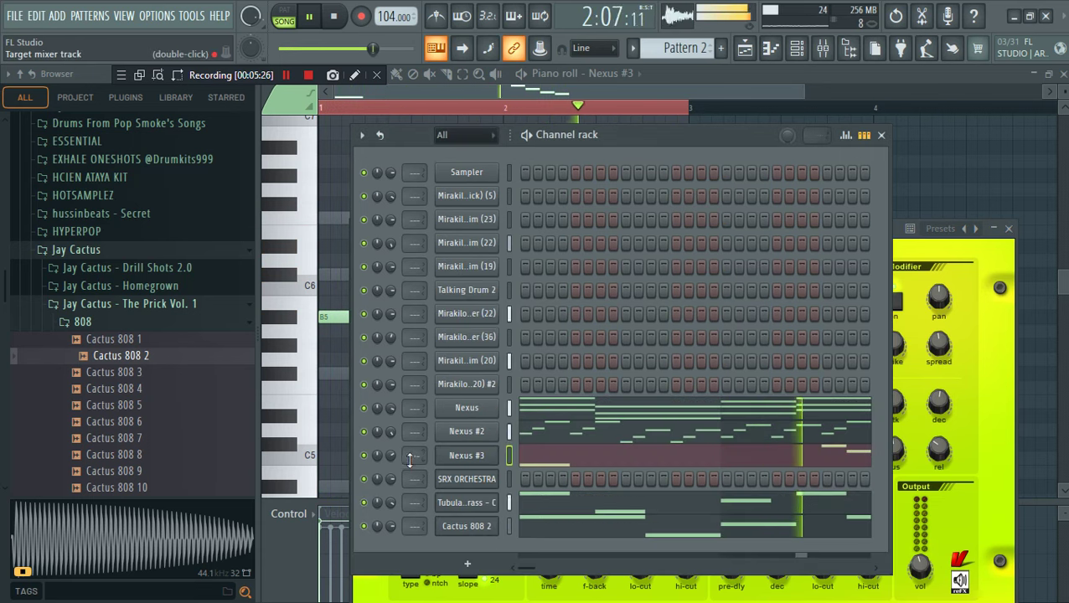
Solo the Nexus #3 channel with its volume slightly adjusted, stop playback, and reopen its preset browser
left_click_drag(391, 456, 391, 461)
right_click(364, 455)
key("space")
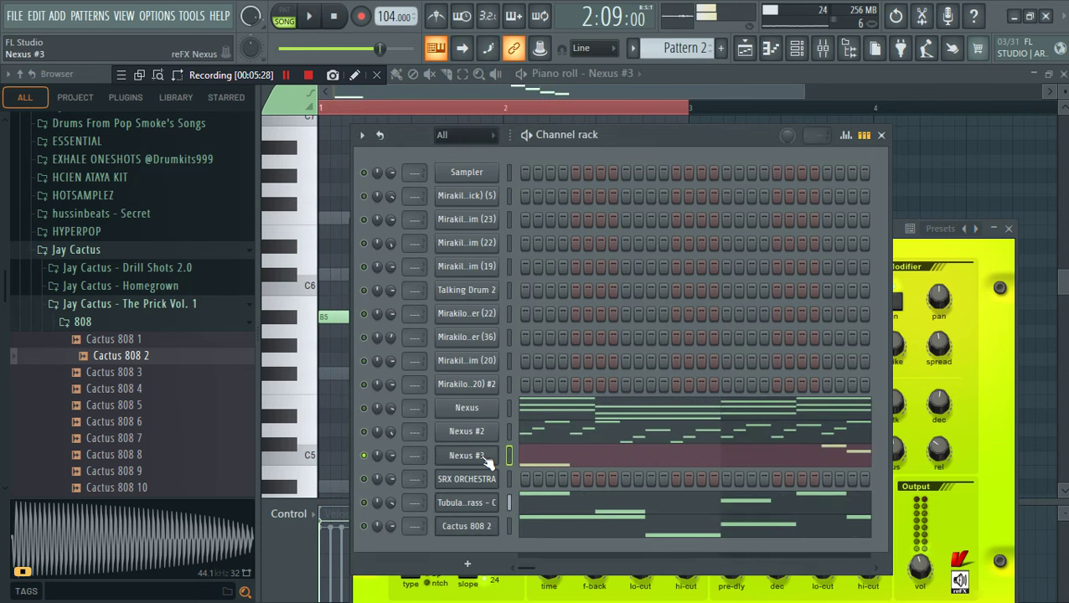
left_click(474, 458)
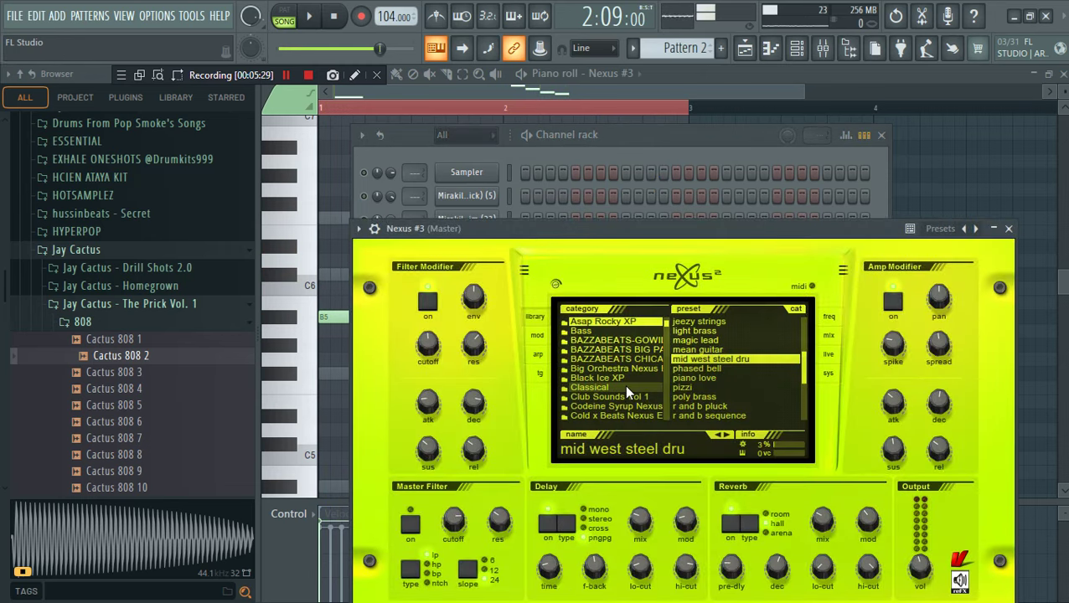
Try the poly brass preset on the Nexus #3 channel and play the loop with it
left_click(680, 397)
left_click(685, 156)
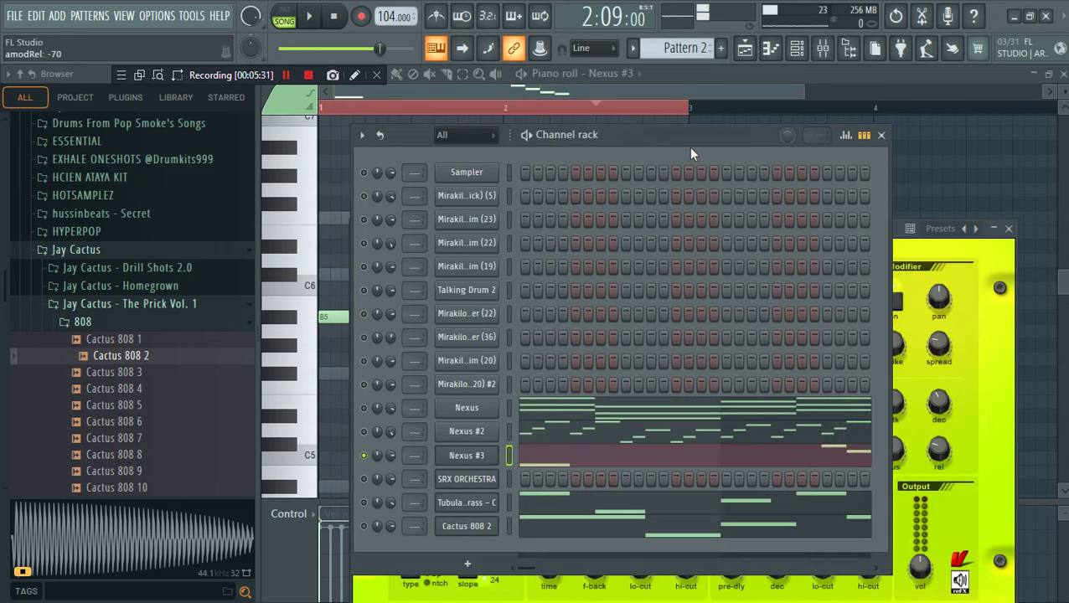
key("space")
Replace the Nexus #3 channel's instrument with Xpand!2, play the loop with it, and bring the plugin window forward
left_click(476, 462)
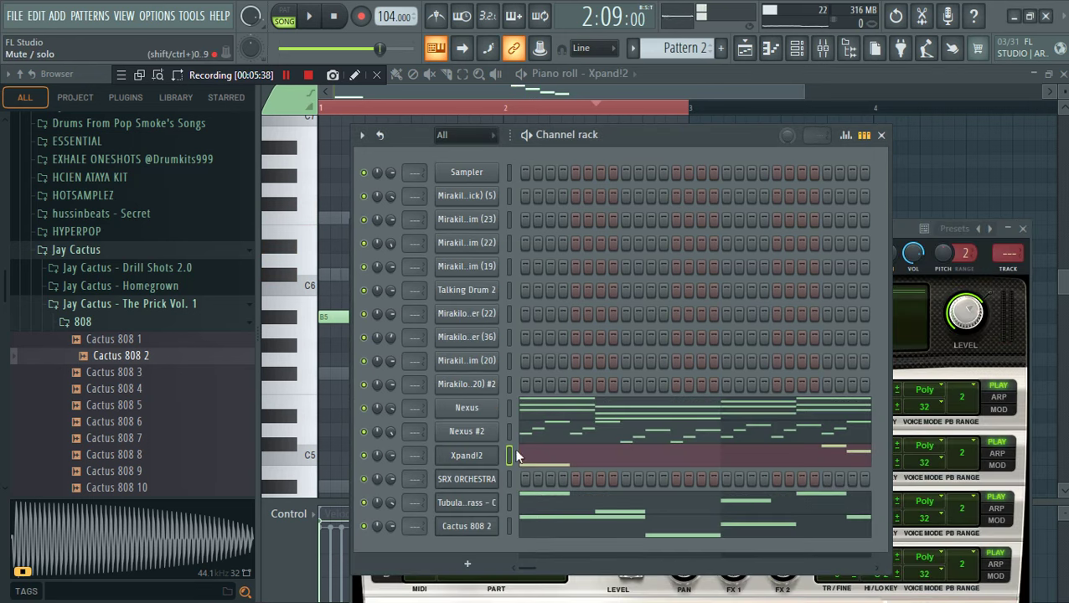
key("space")
left_click(567, 458)
left_click(890, 245)
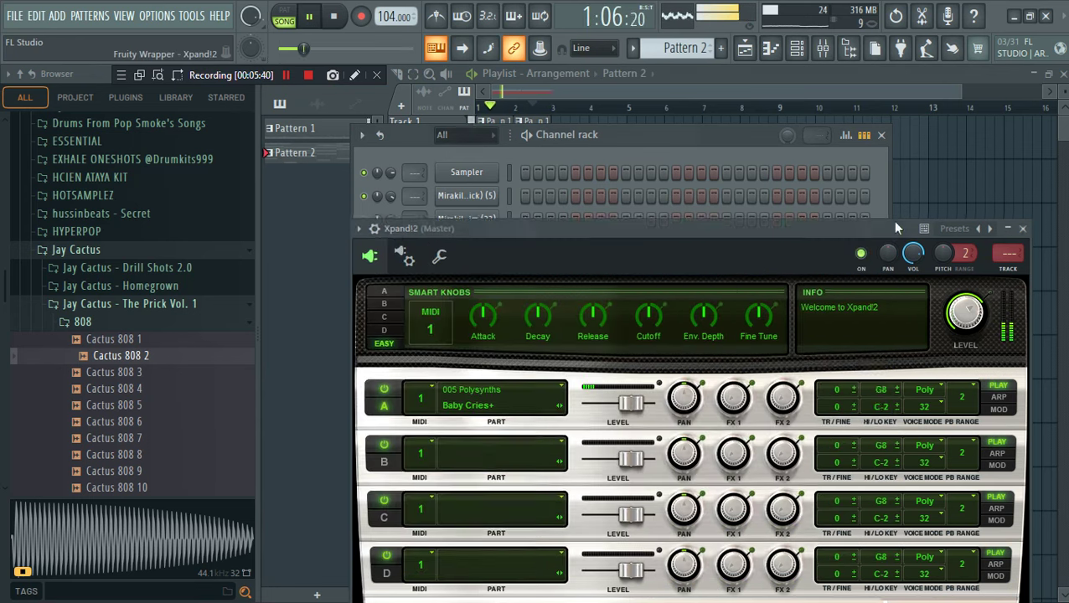
Set the tempo to 103 BPM with all channels restretched, and switch Xpand!2 part A to the Breath Tines+ sound
scroll(384, 19, "down", 1)
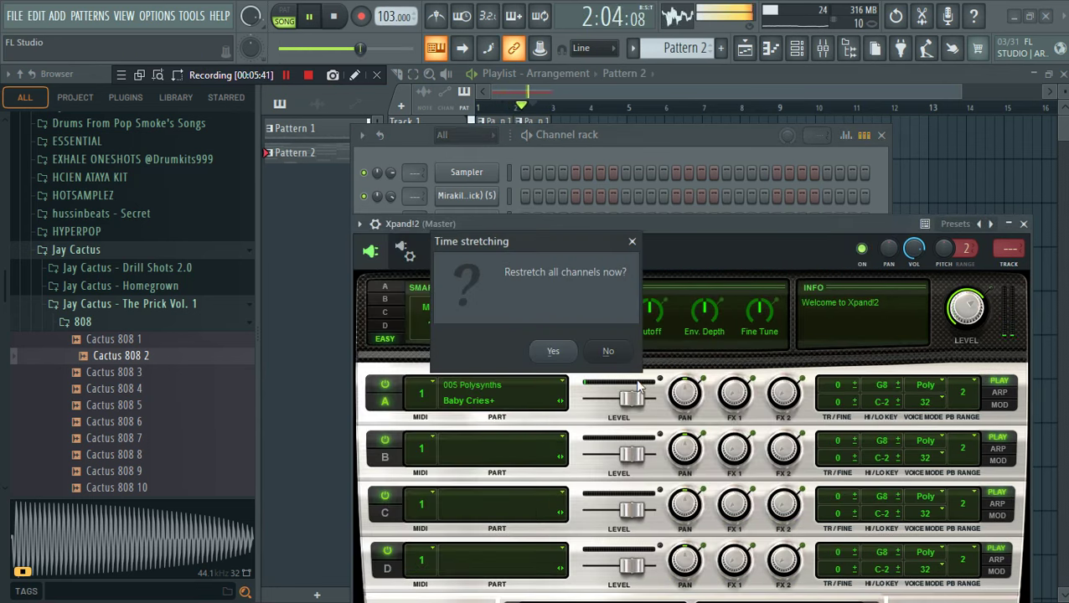
left_click(549, 350)
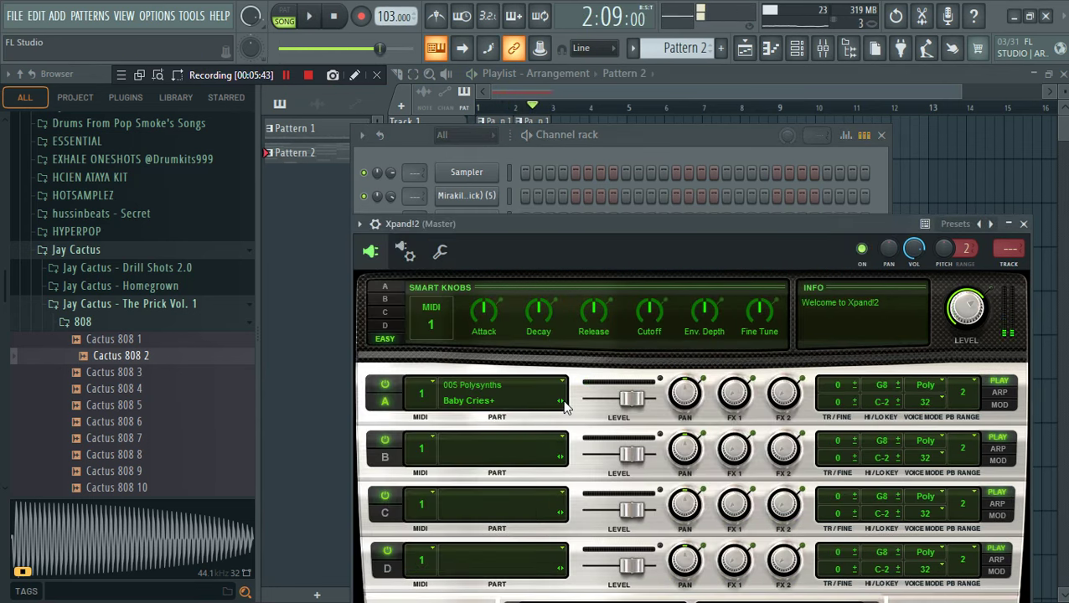
left_click(561, 401)
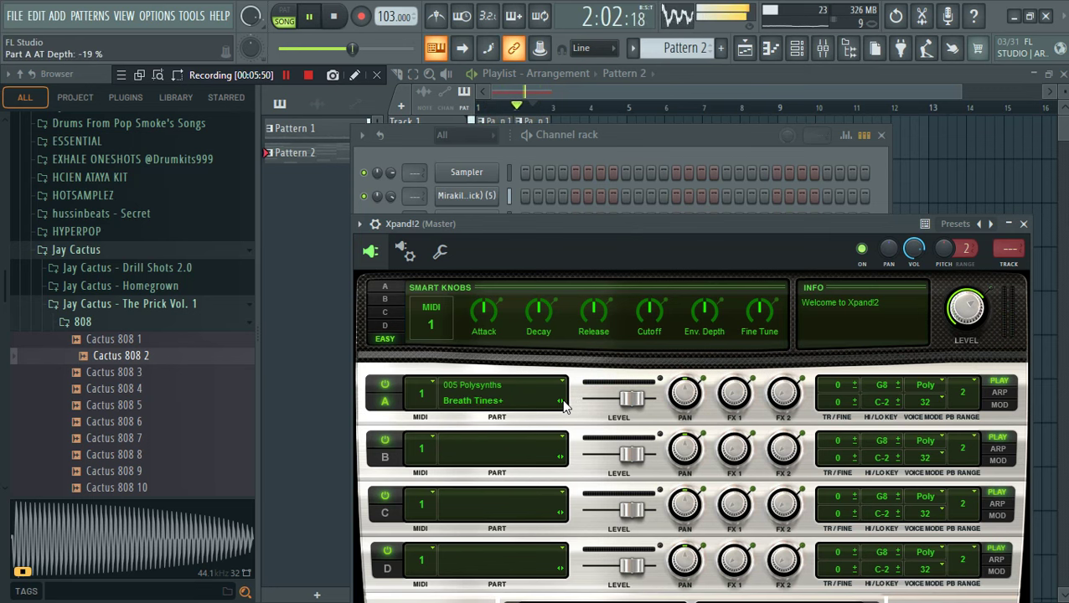
left_click(667, 142)
Save the project as dancelaa in a new project folder
key("ctrl+s")
key("BackSpace")
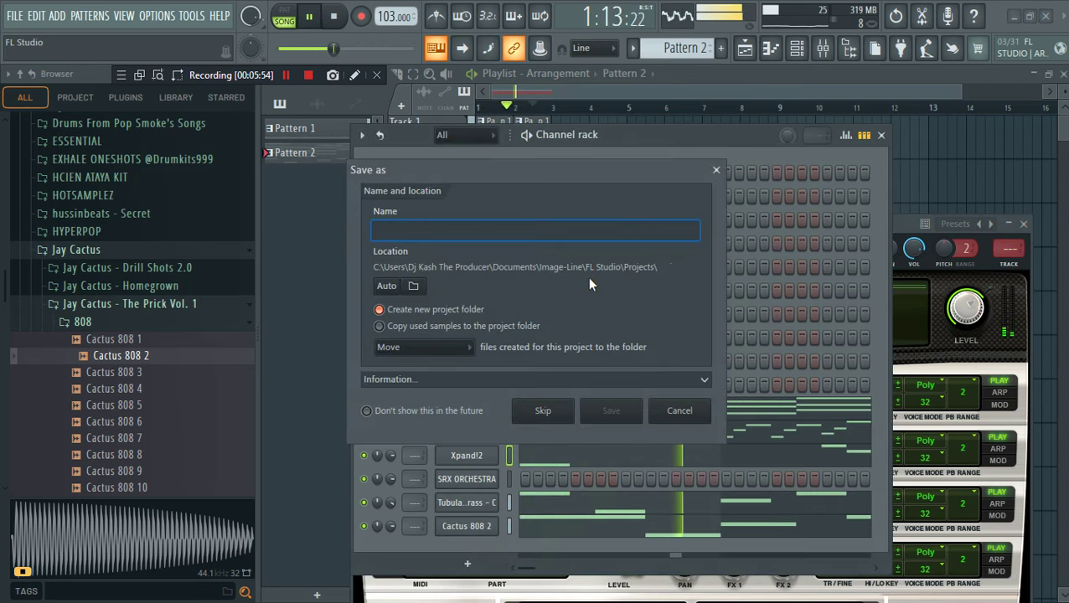
type("dancelaa")
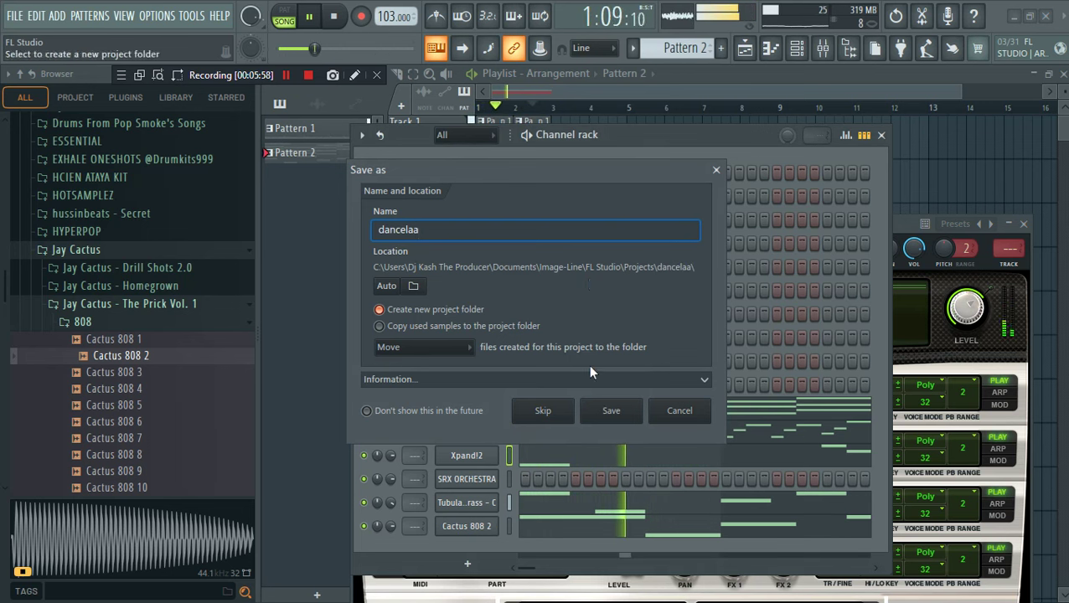
left_click(612, 410)
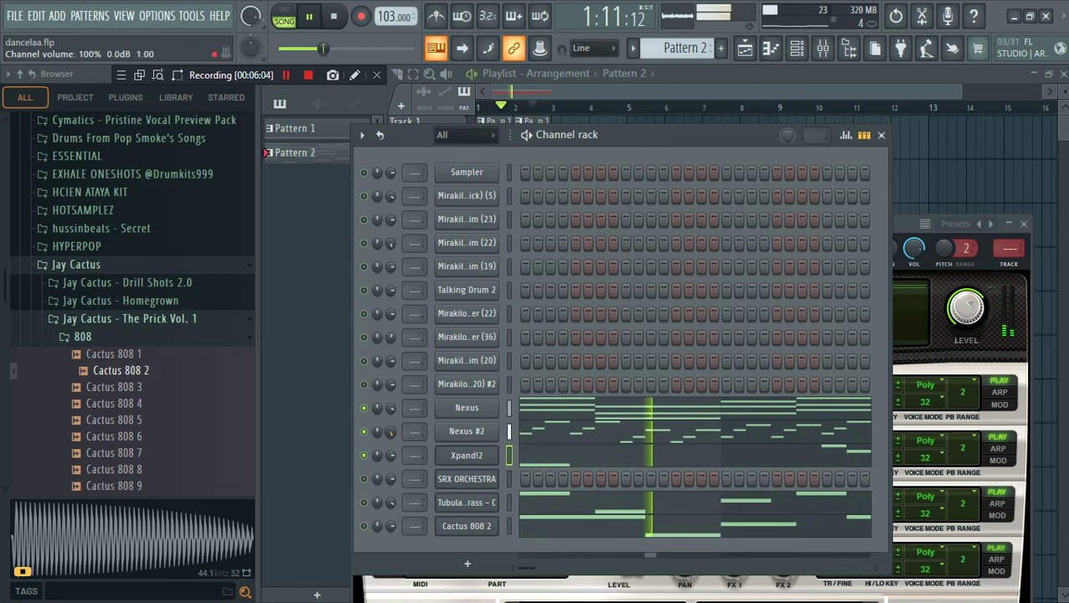
Clone the Nexus channel and copy its chord notes into the cloned channel
right_click(467, 410)
left_click(536, 530)
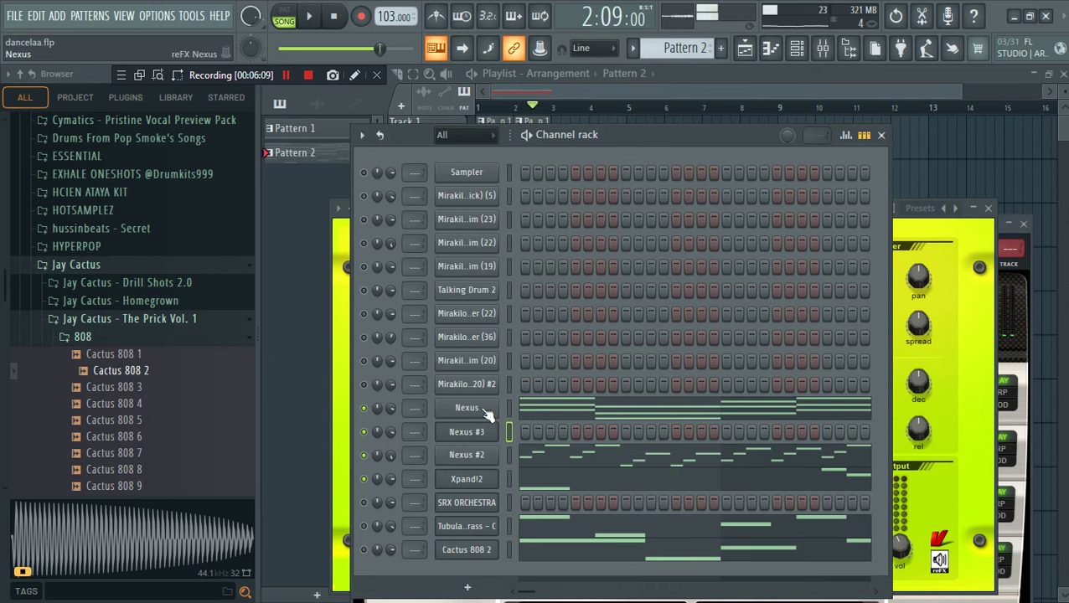
right_click(486, 411)
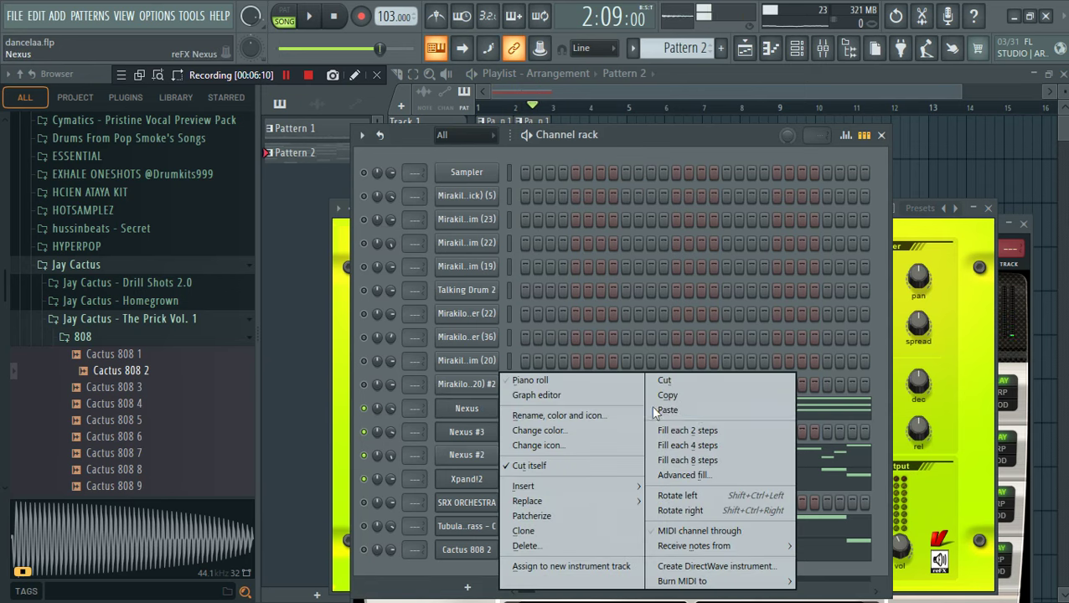
left_click(685, 397)
right_click(466, 432)
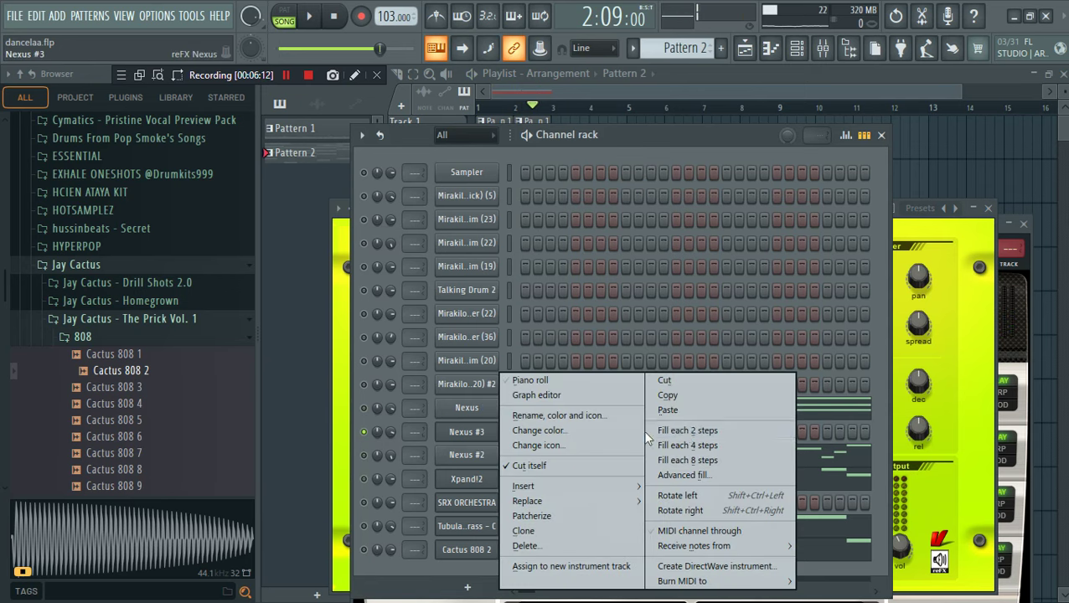
left_click(687, 411)
Shift all the chords in the cloned Nexus #3 channel's piano roll two steps later while checking playback
key("space")
left_click(616, 434)
key("ctrl+a")
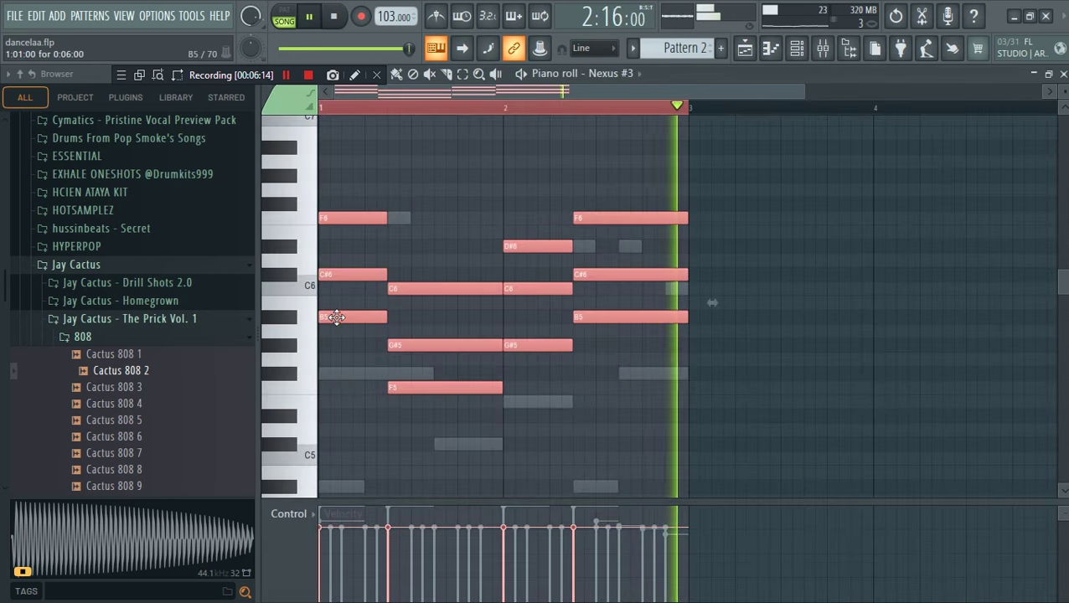
key("space")
left_click_drag(342, 319, 363, 315)
key("space")
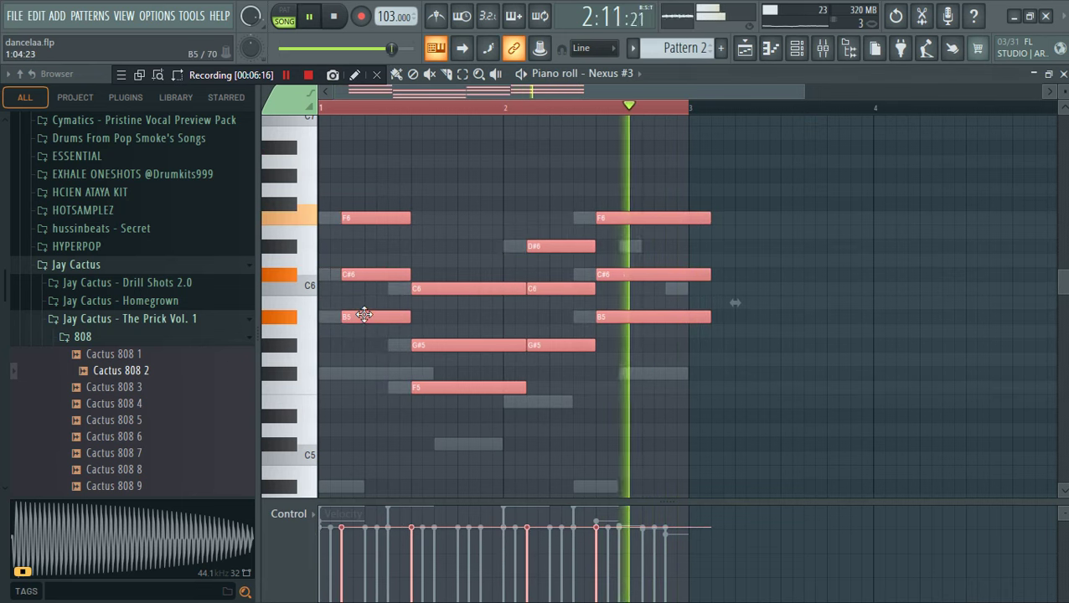
Trim all the Nexus #3 chords so the first becomes a one-step stab starting three steps into bar 1
key("space")
left_click(331, 109)
key("space")
key("space")
key("space")
mouse_move(363, 216)
left_mouse_down()
mouse_move(375, 217)
mouse_move(362, 219)
left_mouse_up()
key("space")
key("space")
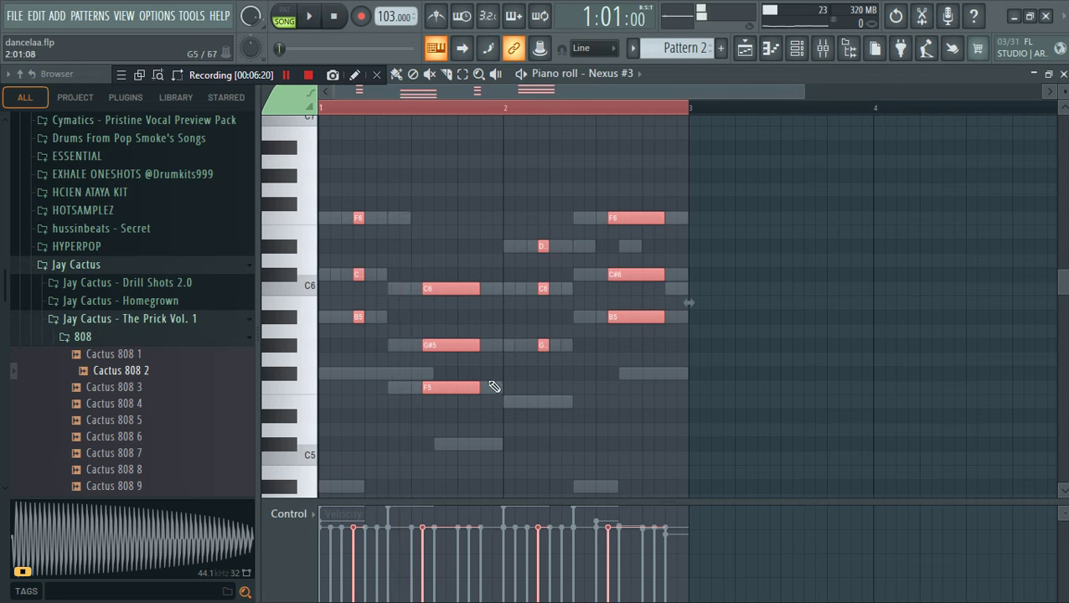
Shorten the second chord to a two-step stab and the last chord to a one-step stab
left_click_drag(460, 398, 457, 290)
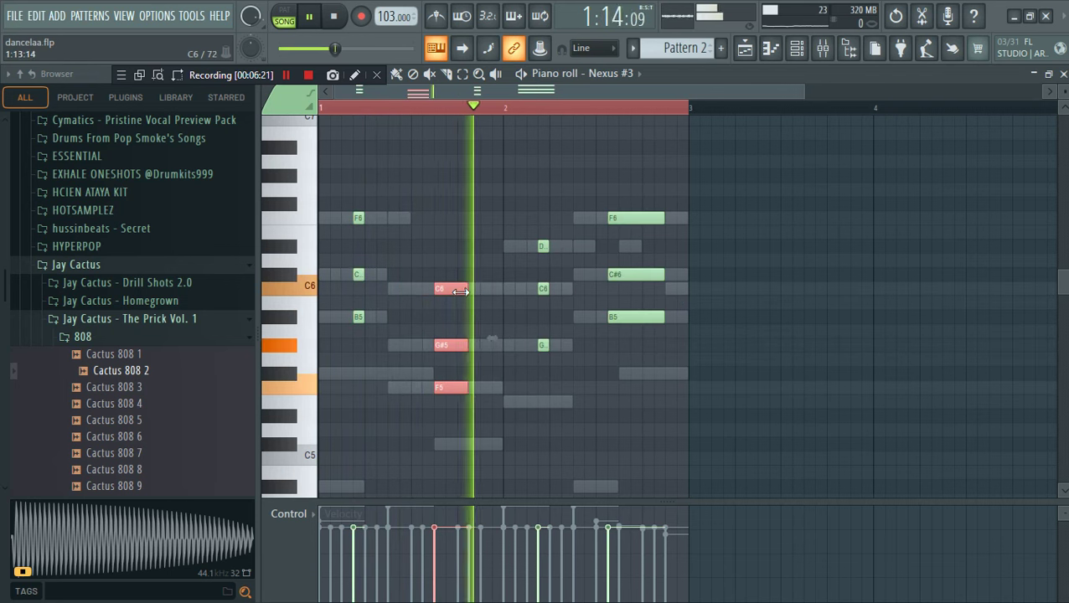
left_click_drag(680, 364, 590, 218)
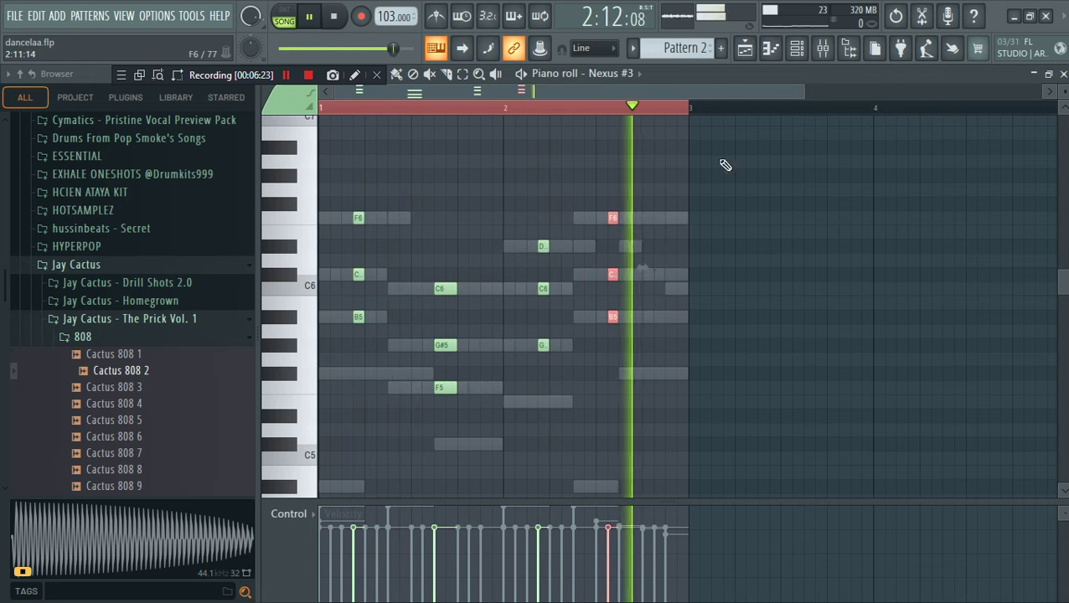
left_click_drag(715, 92, 586, 92)
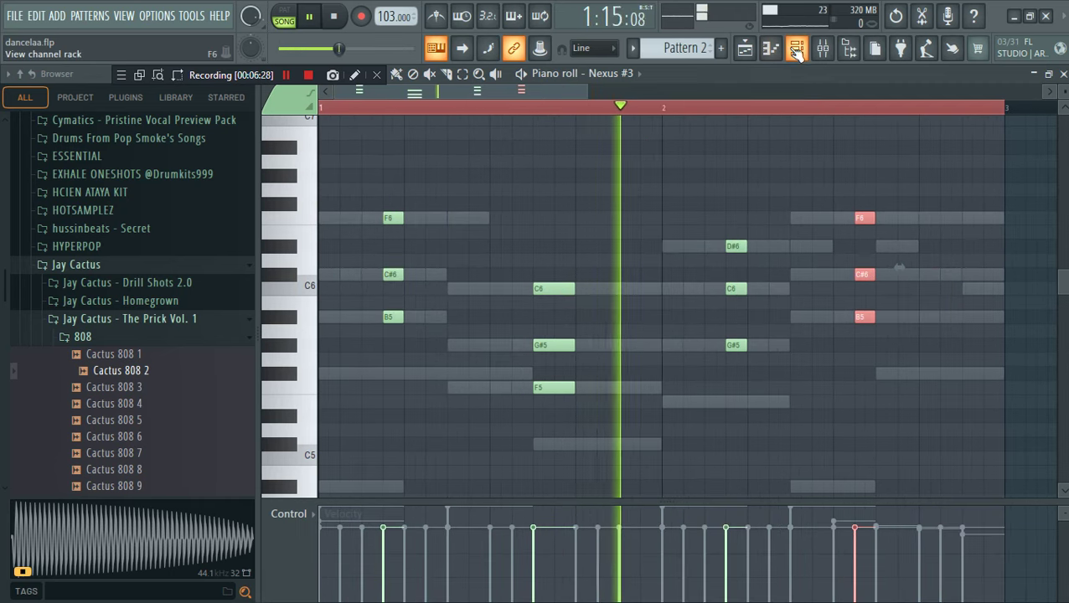
Transpose all the Nexus #3 stabs up one octave and adjust the channel's volume slightly in the channel rack
key("ctrl+a")
scroll(803, 159, "up", 2)
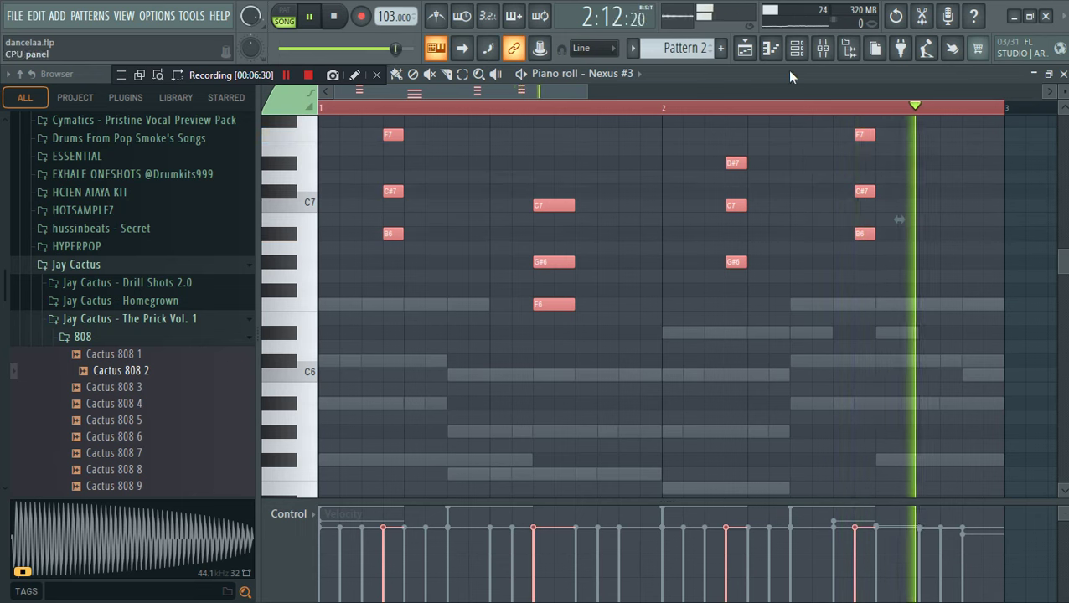
key("F6")
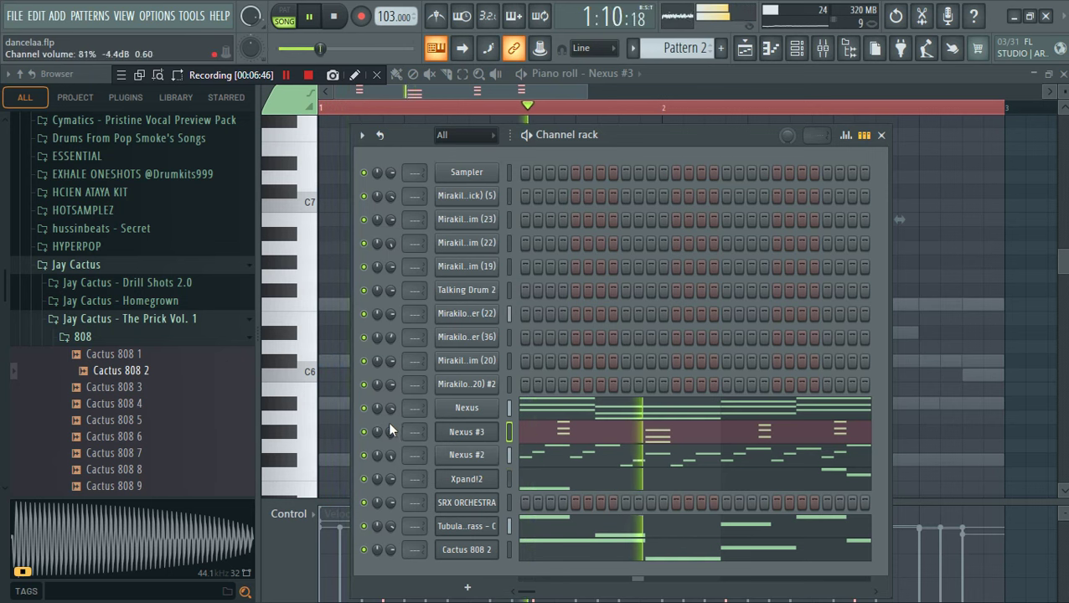
left_click_drag(391, 432, 391, 435)
Solo the Nexus #2 channel, clone it, and stop playback in the channel rack
right_click(364, 455)
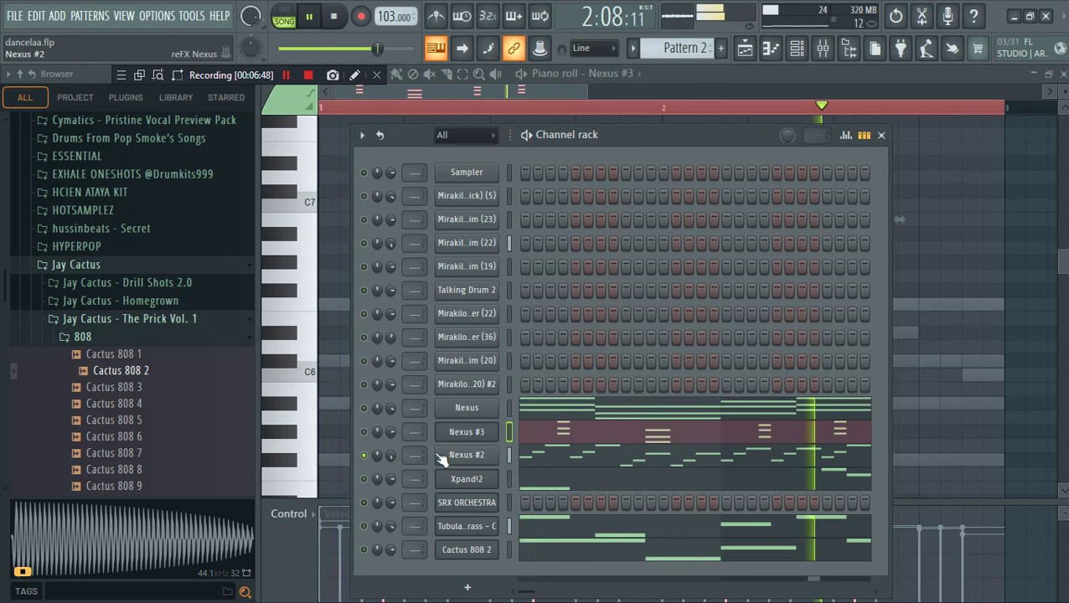
right_click(466, 458)
left_click(558, 527)
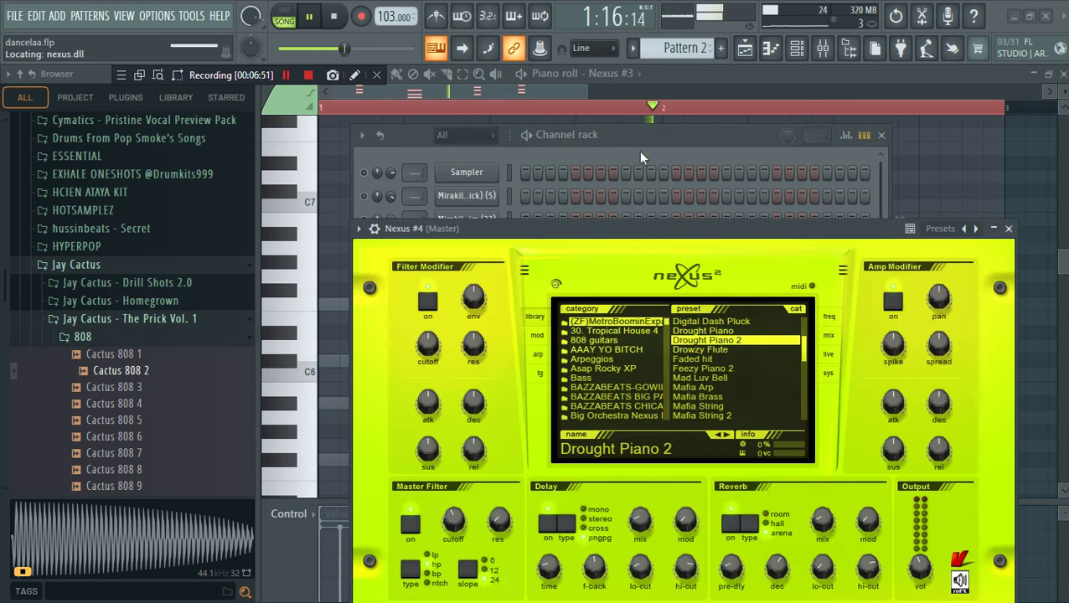
left_click(639, 150)
key("space")
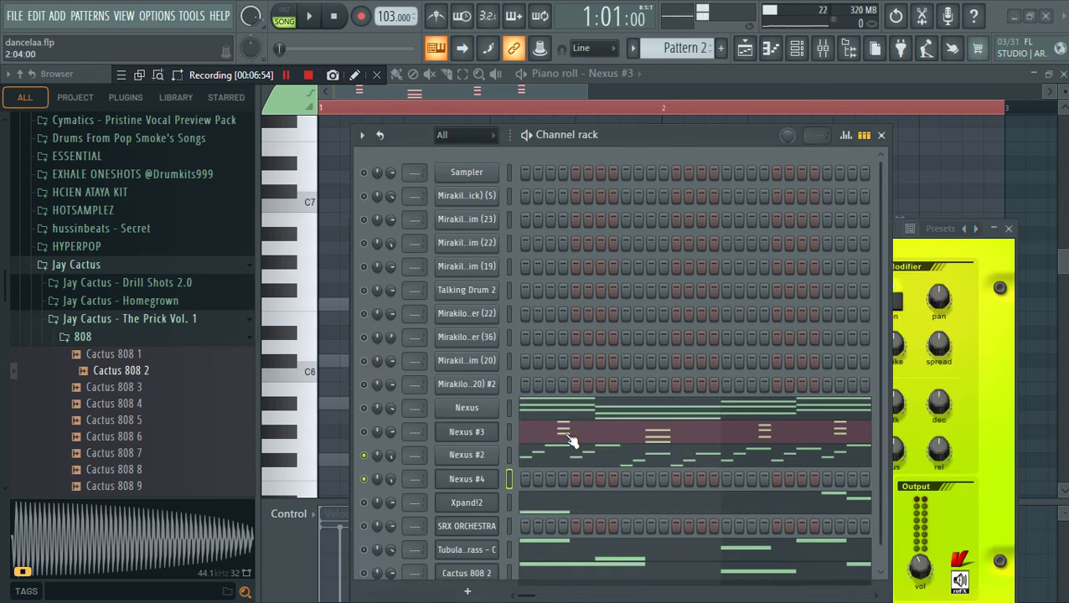
Try the Future Saw Lead preset from the Asap Rocky XP category on the Nexus #4 channel
left_click(465, 478)
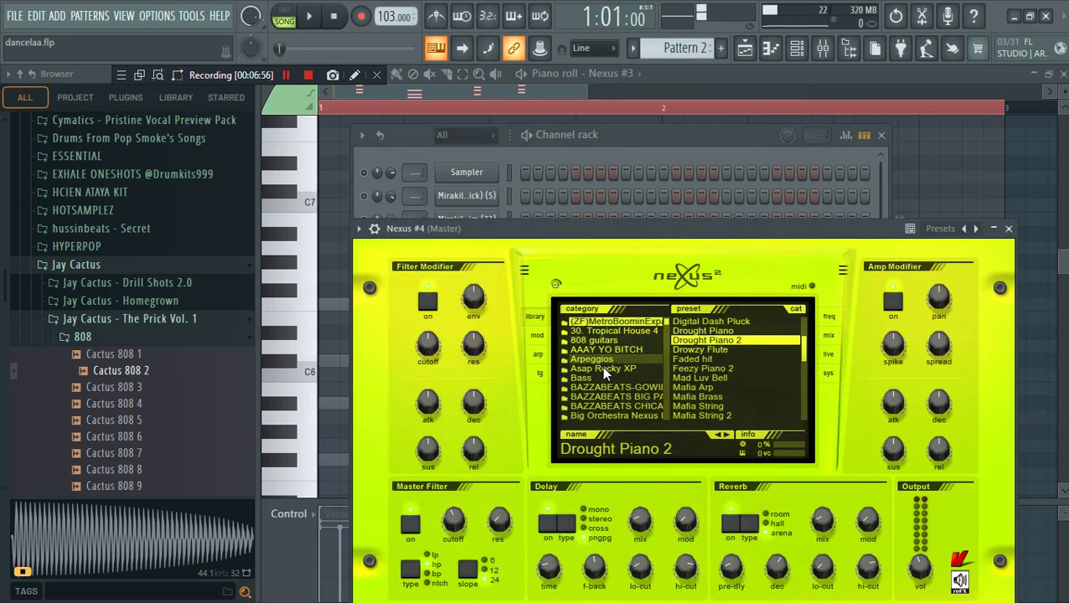
left_click(602, 368)
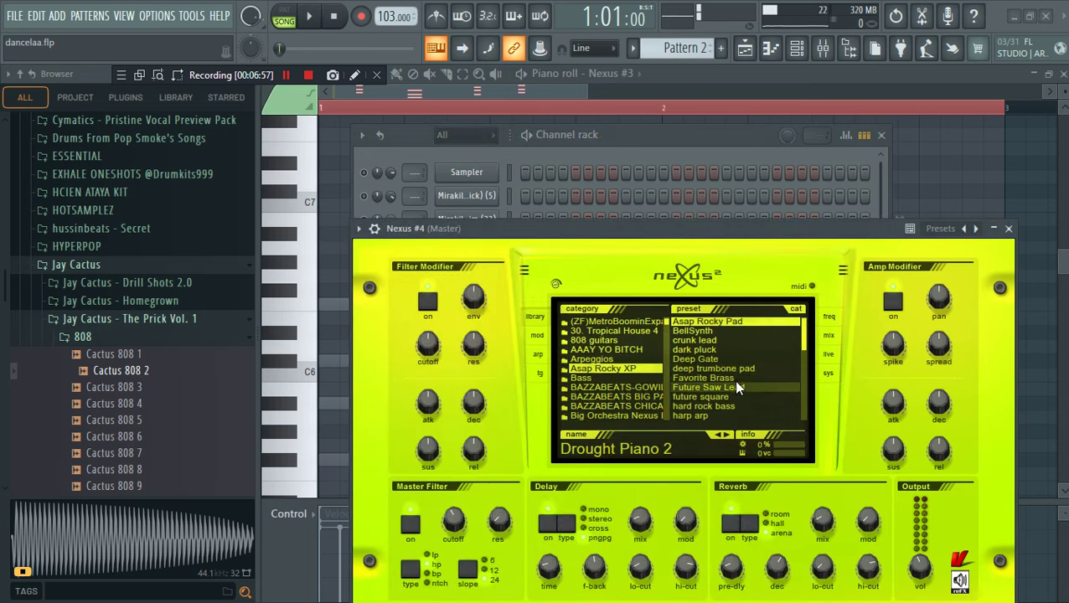
left_click(727, 386)
left_click(742, 146)
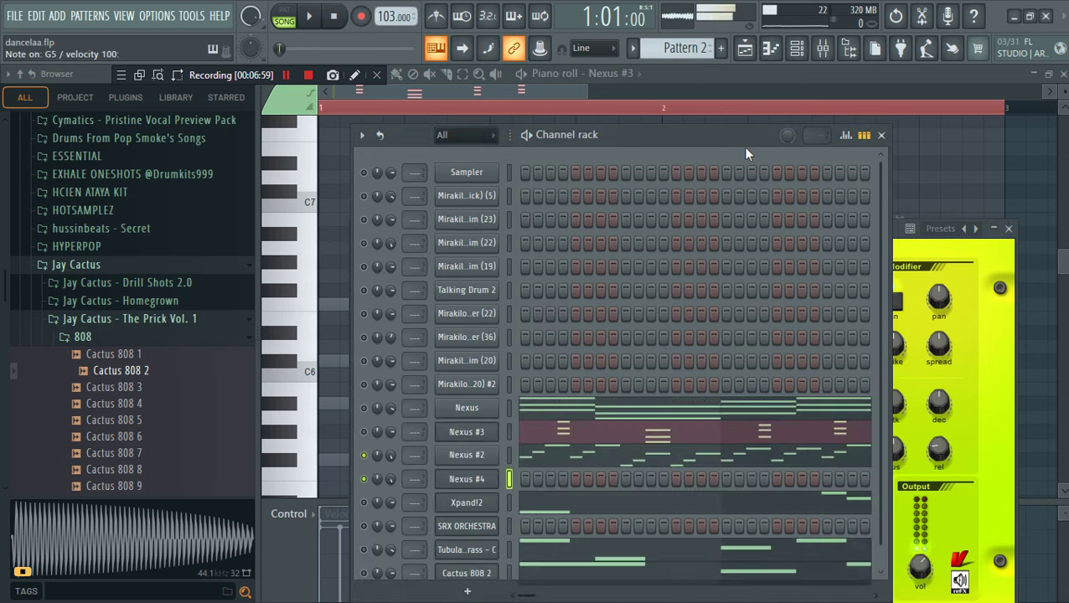
right_click(484, 455)
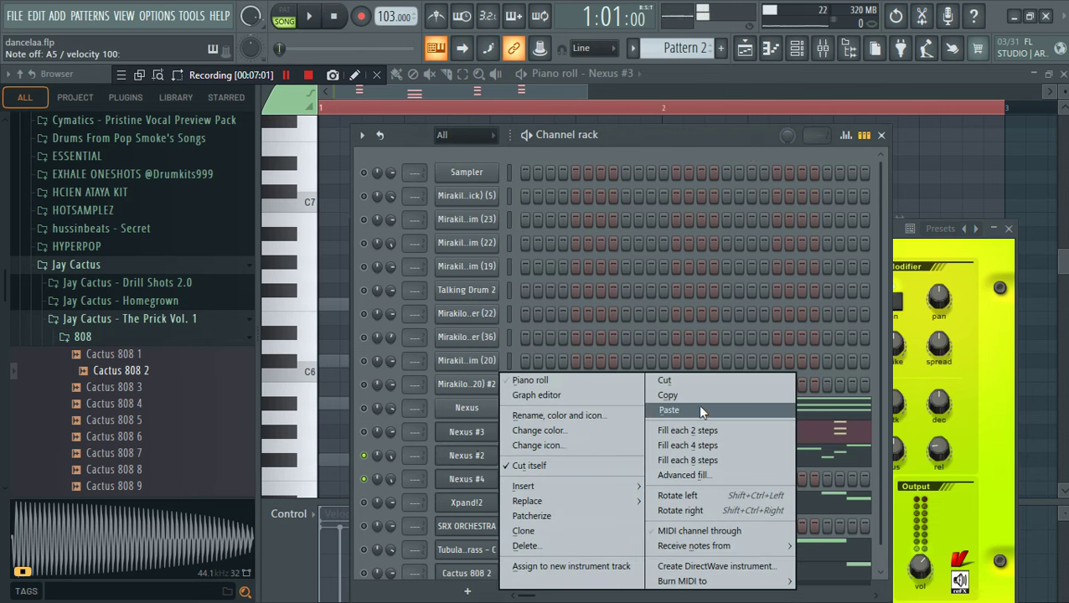
Load the AR Bullet Time preset from the Arpeggios category on the Nexus #4 channel
left_click(895, 251)
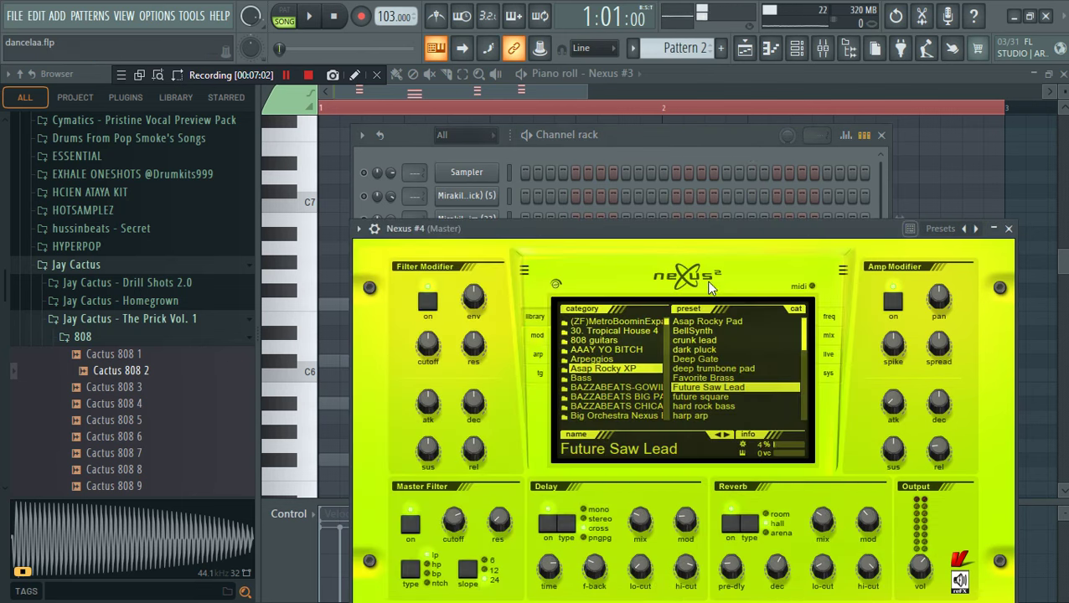
left_click(609, 360)
left_click(739, 371)
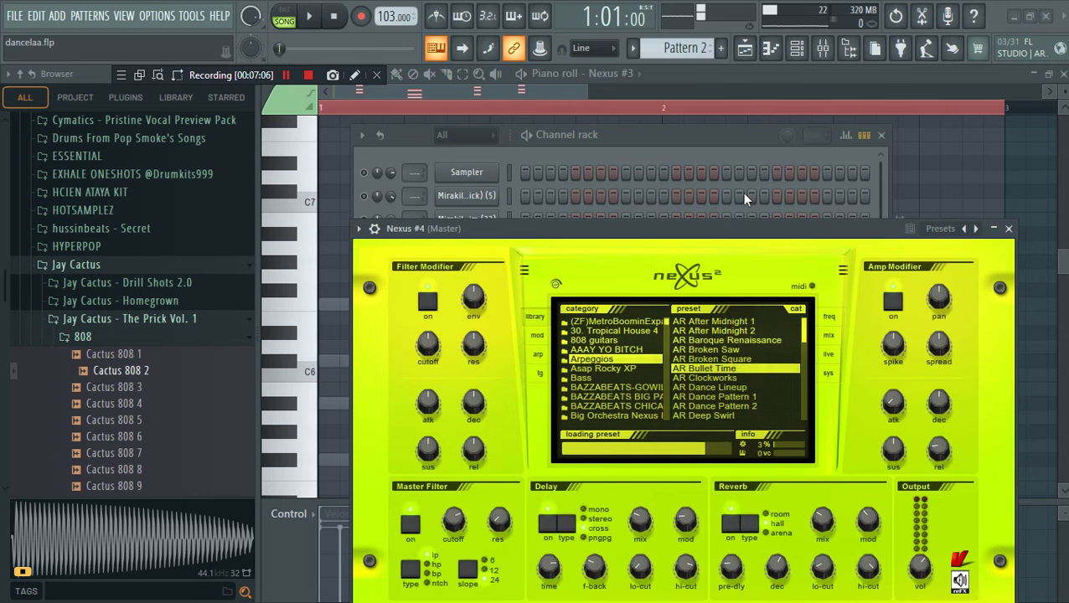
left_click(737, 148)
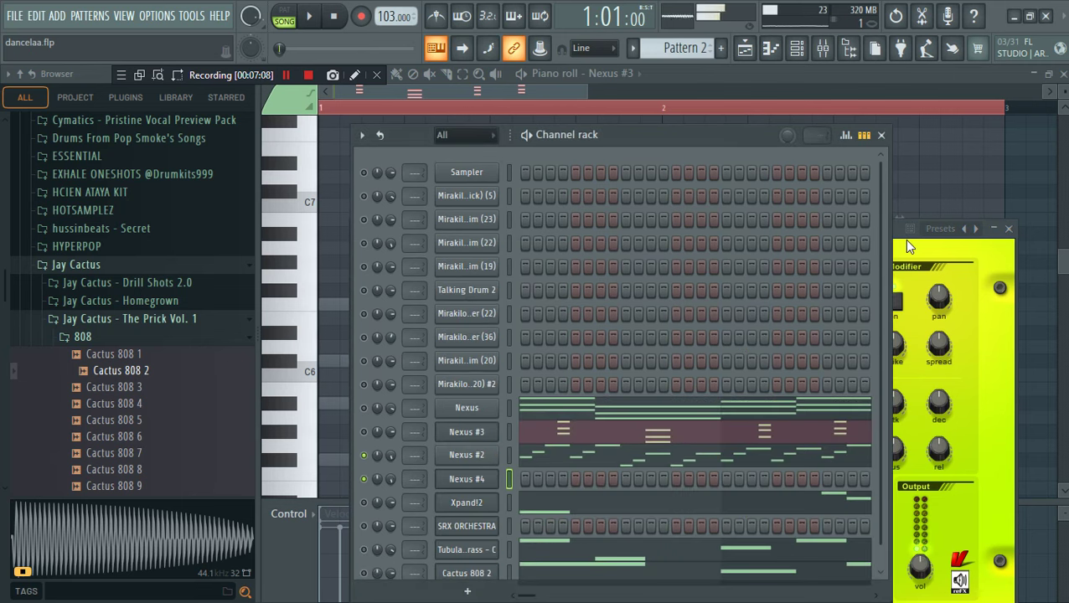
Copy the Nexus #2 melody notes into the Nexus #4 channel, replacing the chords pasted there first
right_click(468, 480)
left_click(667, 410)
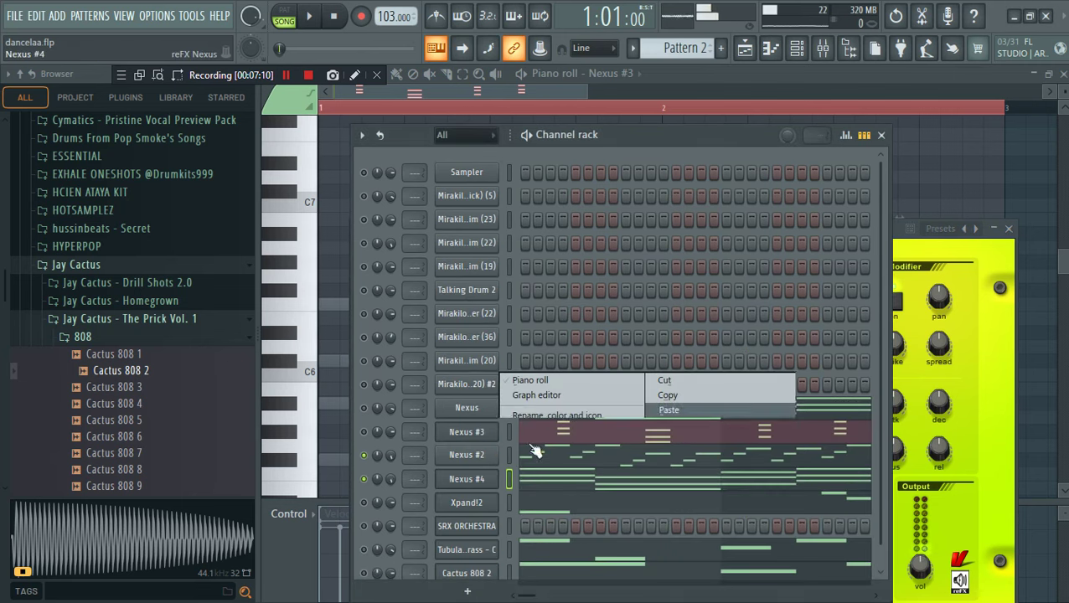
right_click(490, 455)
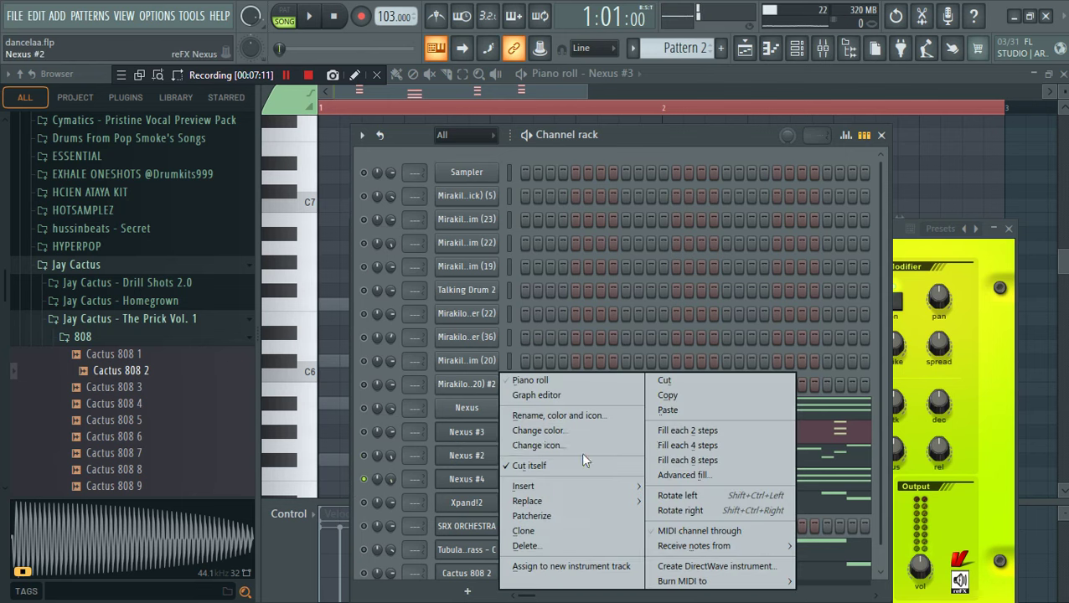
left_click(662, 409)
right_click(494, 475)
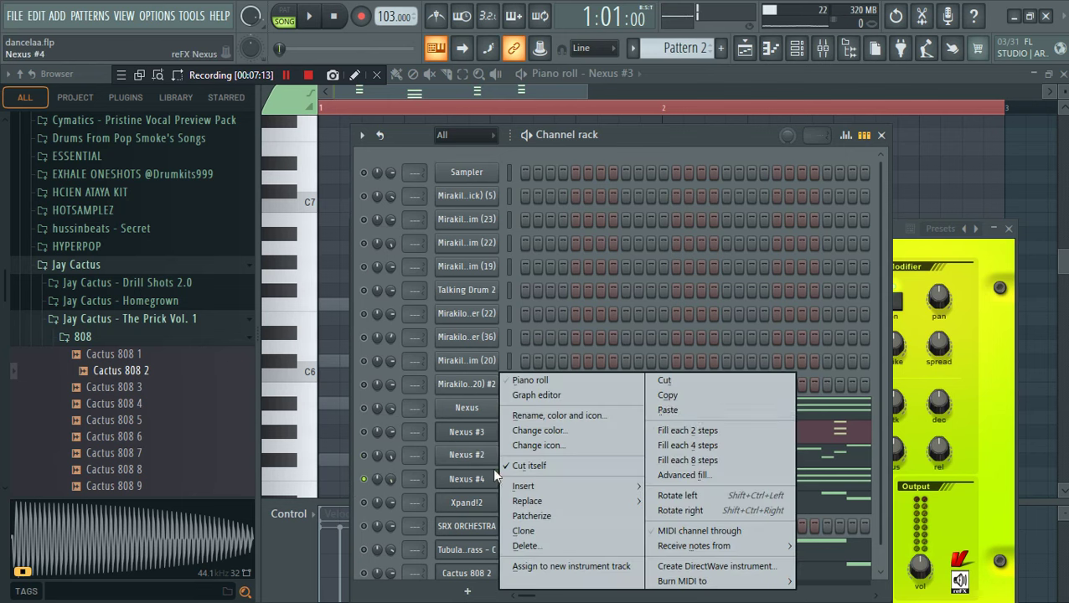
left_click(695, 411)
Play the loop and transpose all the Nexus #4 notes up one octave in the piano roll
left_click(605, 475)
key("space")
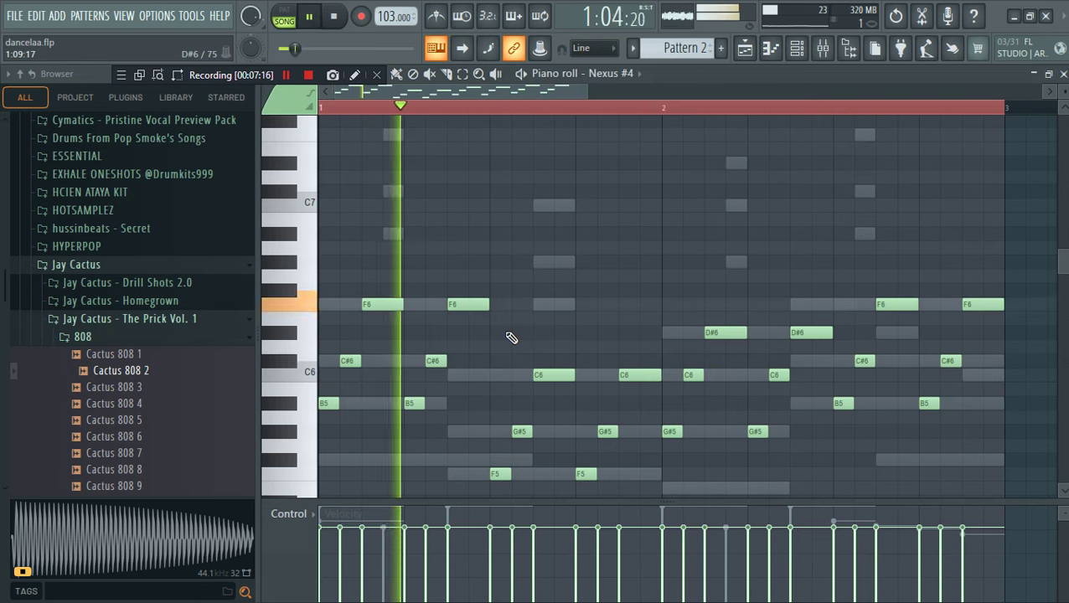
key("ctrl+a")
key("ctrl+Up")
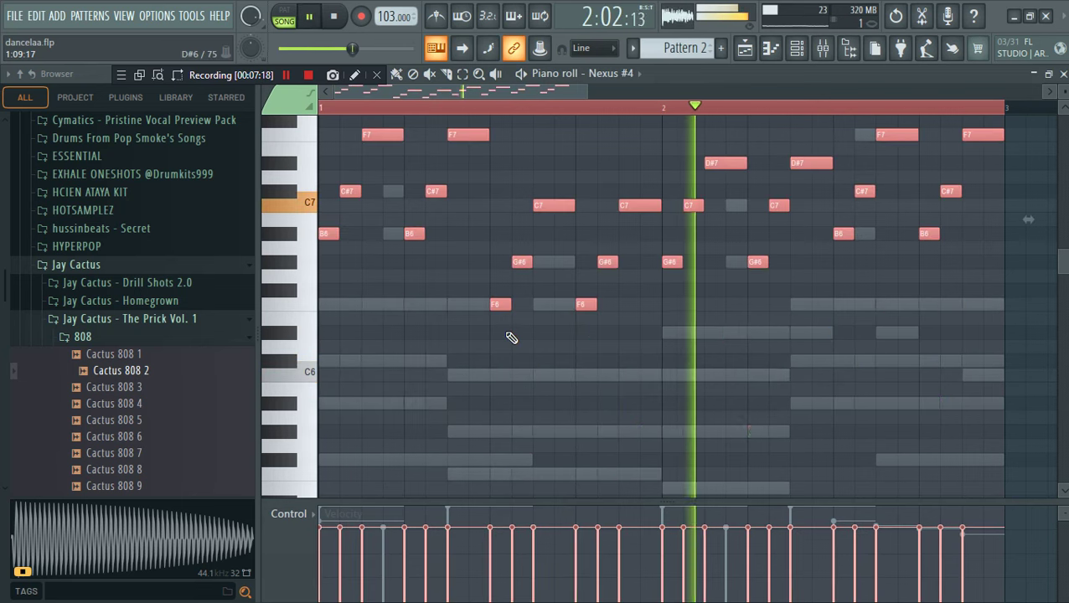
Stop playback and switch off the delay, arp and flanger effects for the AR Bullet Time oscillators on the Nexus #4 mix page
left_click(803, 52)
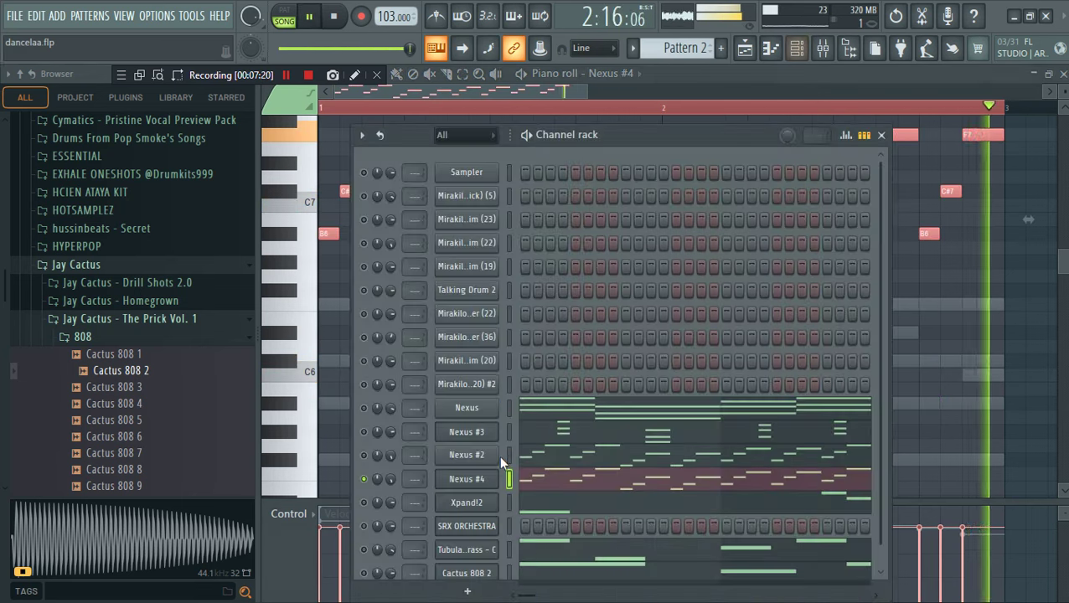
key("space")
left_click(467, 478)
left_click(821, 354)
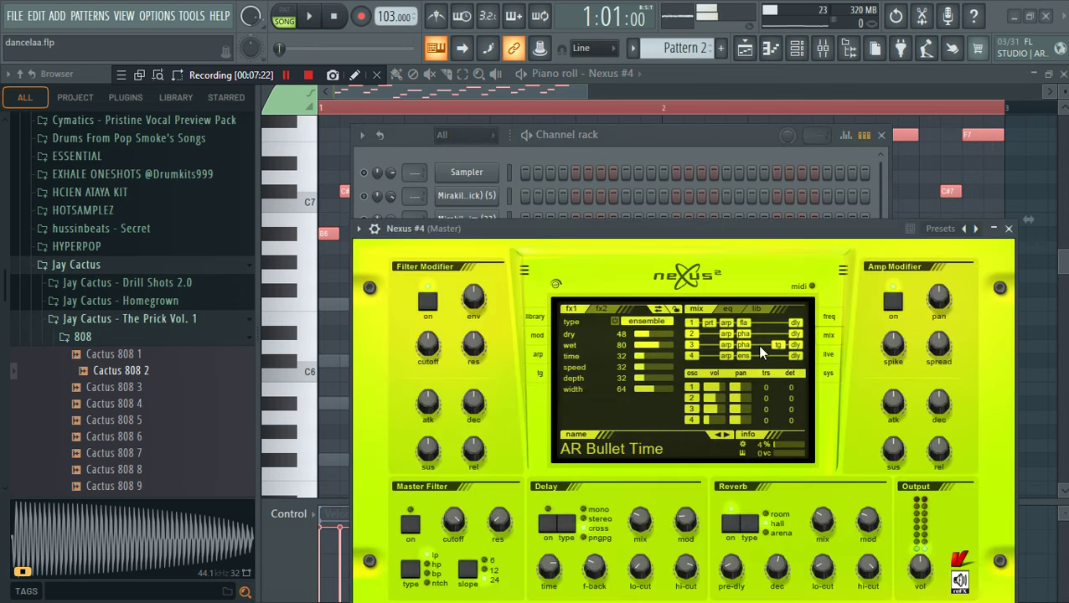
left_click(799, 333)
left_click(798, 324)
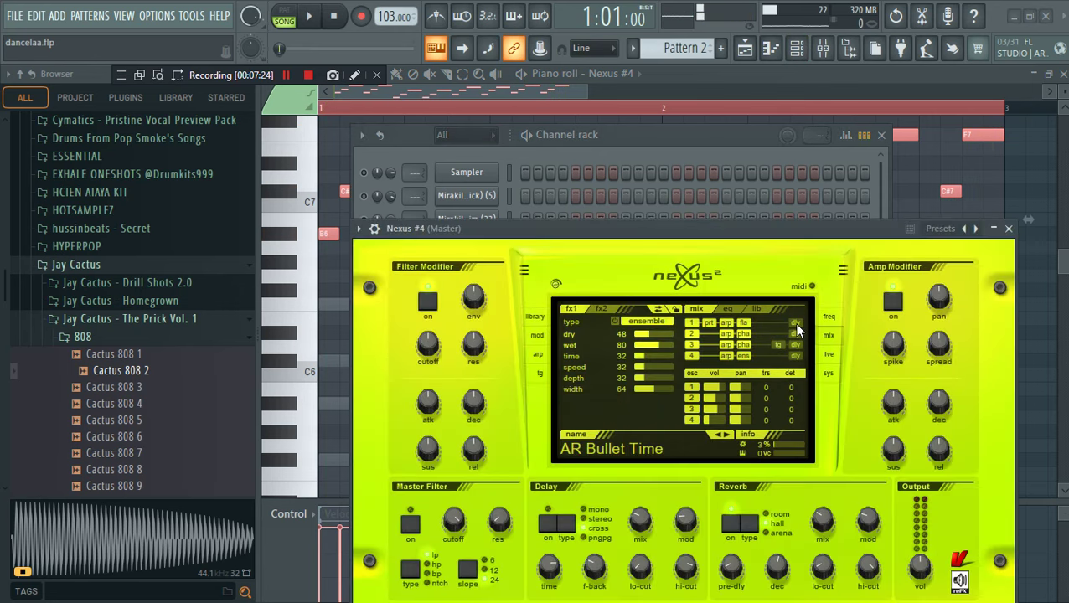
left_click(740, 324)
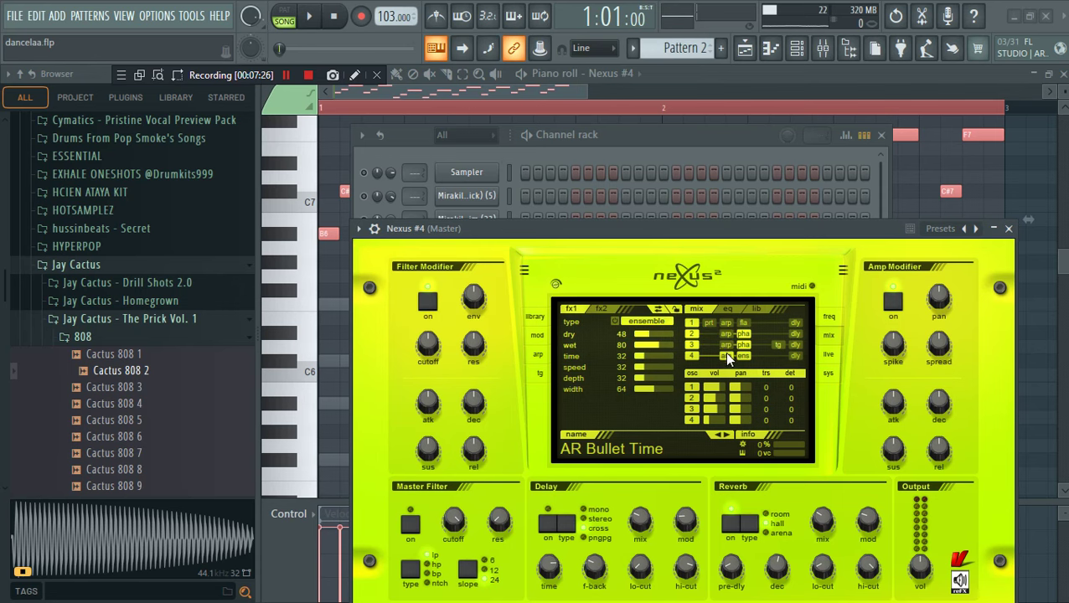
Audition Nexus #4 and turn off its oscillators 1 and 3, keeping oscillators 2 and 4 active
left_click(666, 135)
key("space")
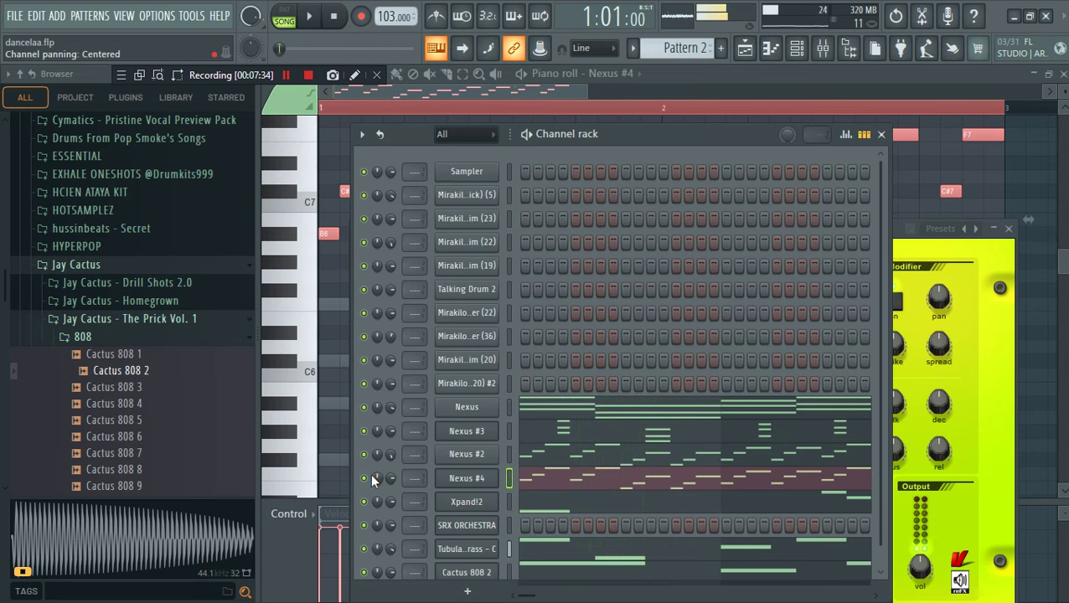
left_click(900, 232)
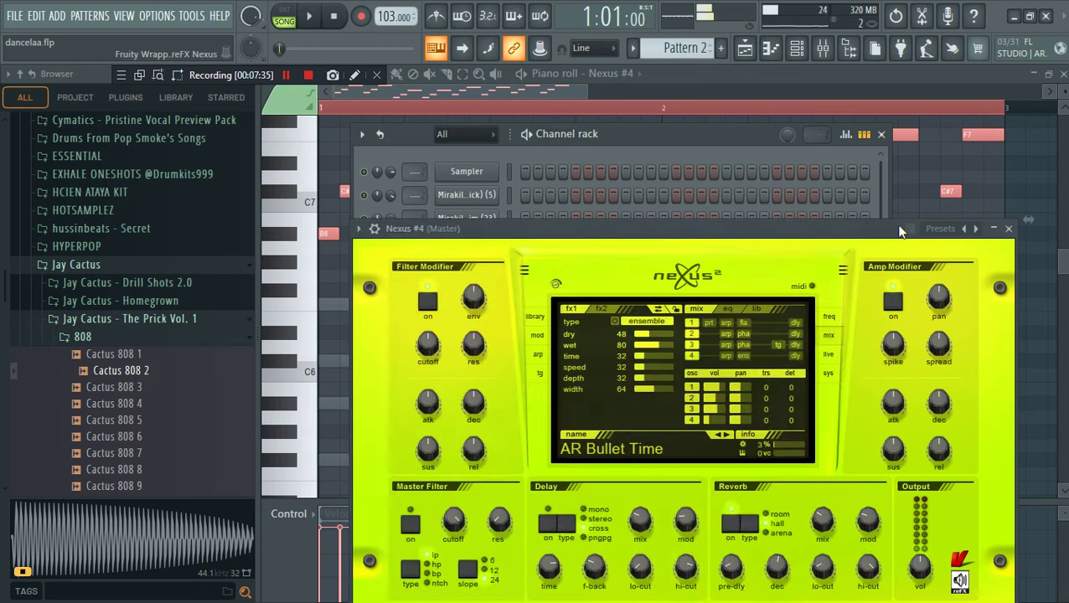
left_click(692, 335)
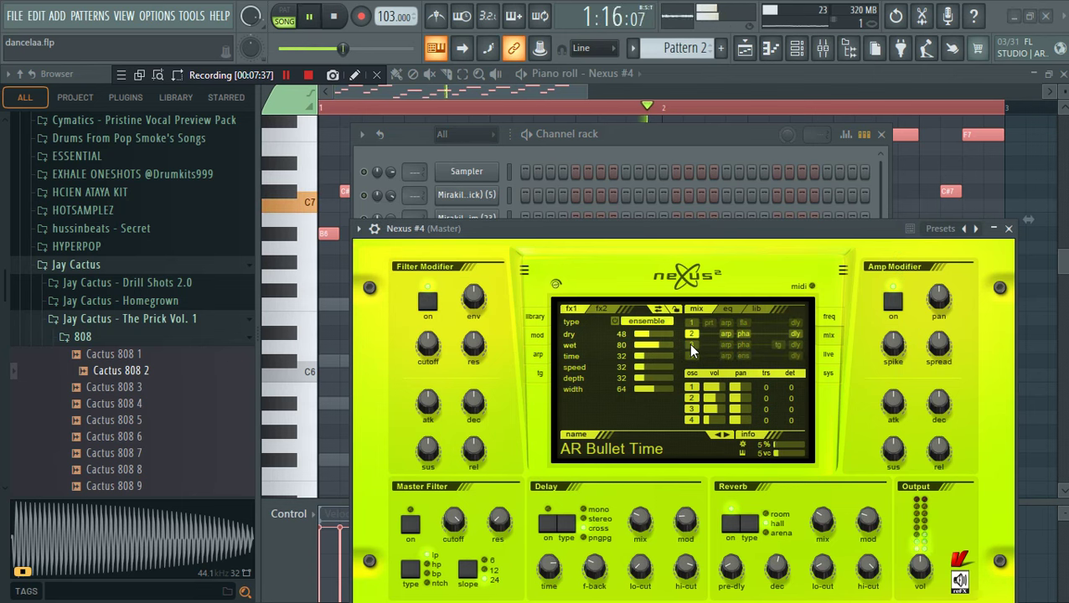
left_click(691, 352)
left_click(693, 324)
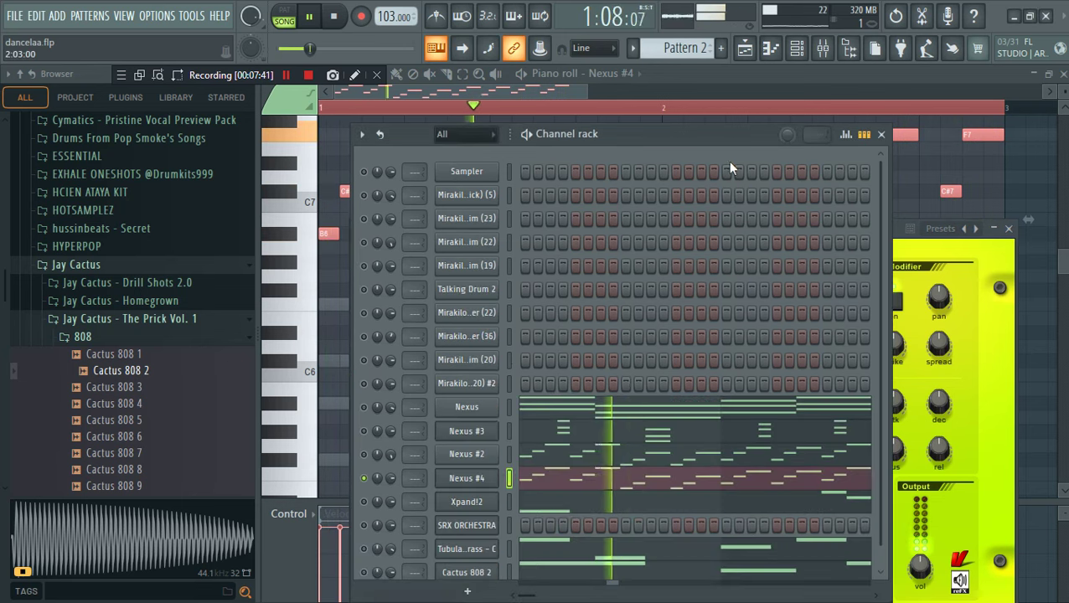
Unsolo the Nexus #4 channel, lower its volume slightly in the channel rack and save the project
left_click(727, 160)
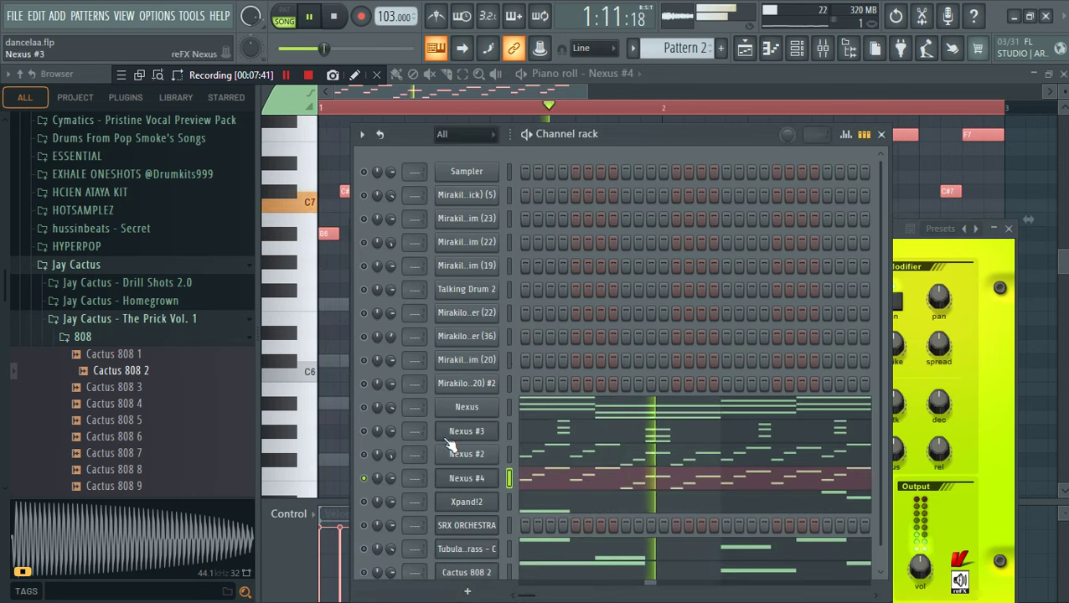
right_click(364, 478)
left_click_drag(390, 479, 391, 486)
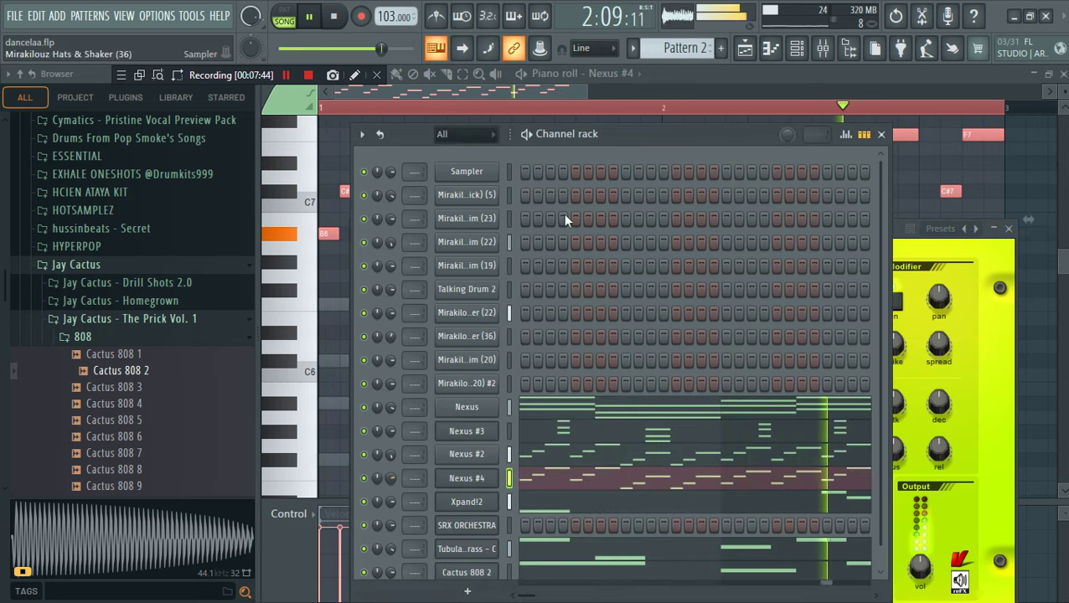
key("ctrl+s")
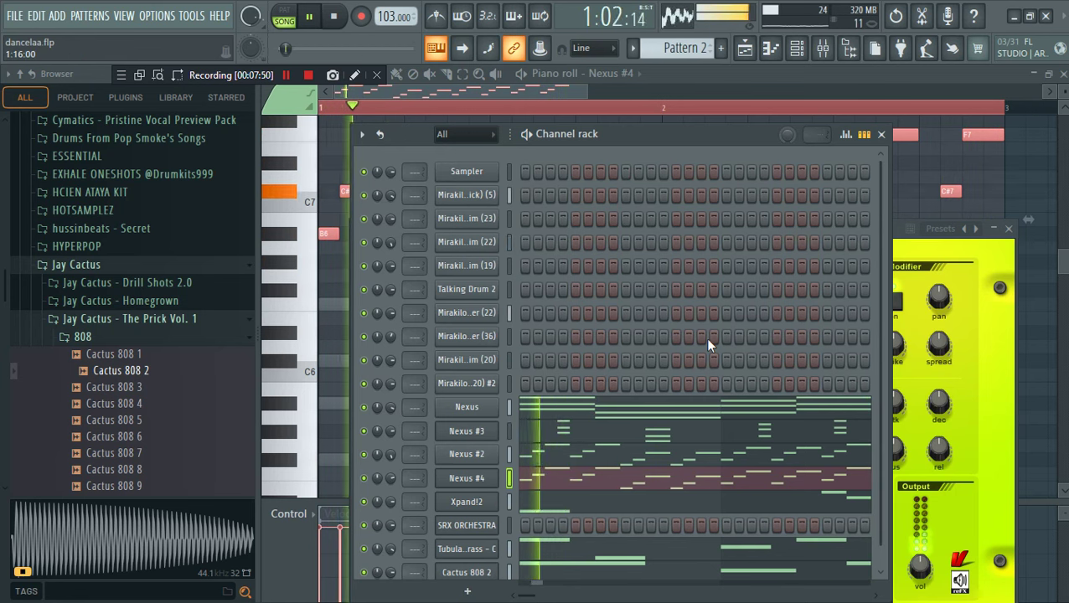
Review the Nexus #4 notes in the piano roll and its AR Bullet Time oscillator settings while auditioning the loop
left_click(654, 483)
left_click(654, 484)
scroll(476, 250, "up", 2)
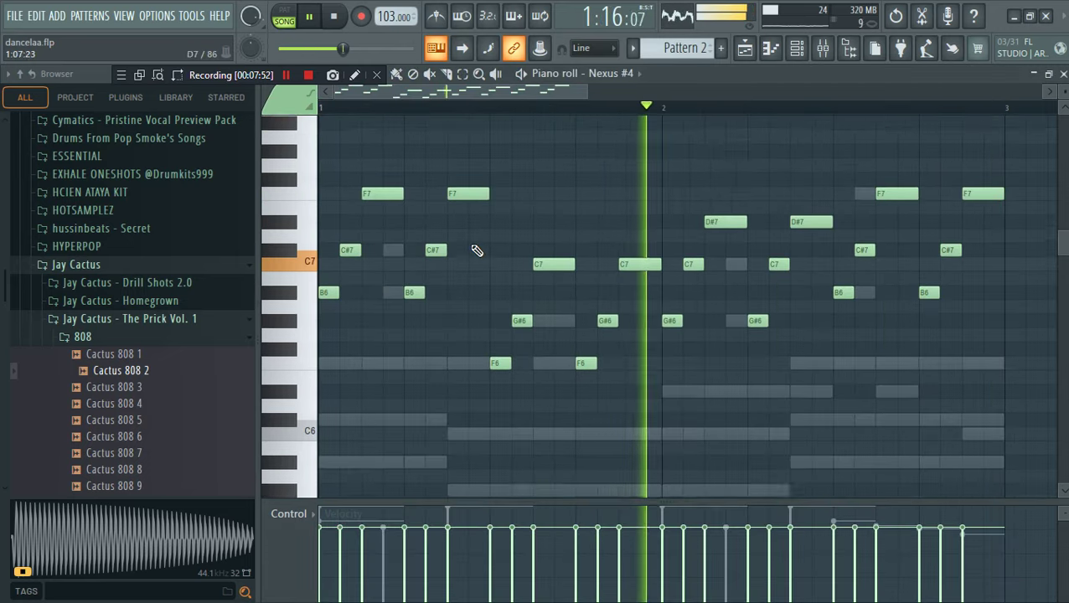
scroll(477, 251, "up", 1)
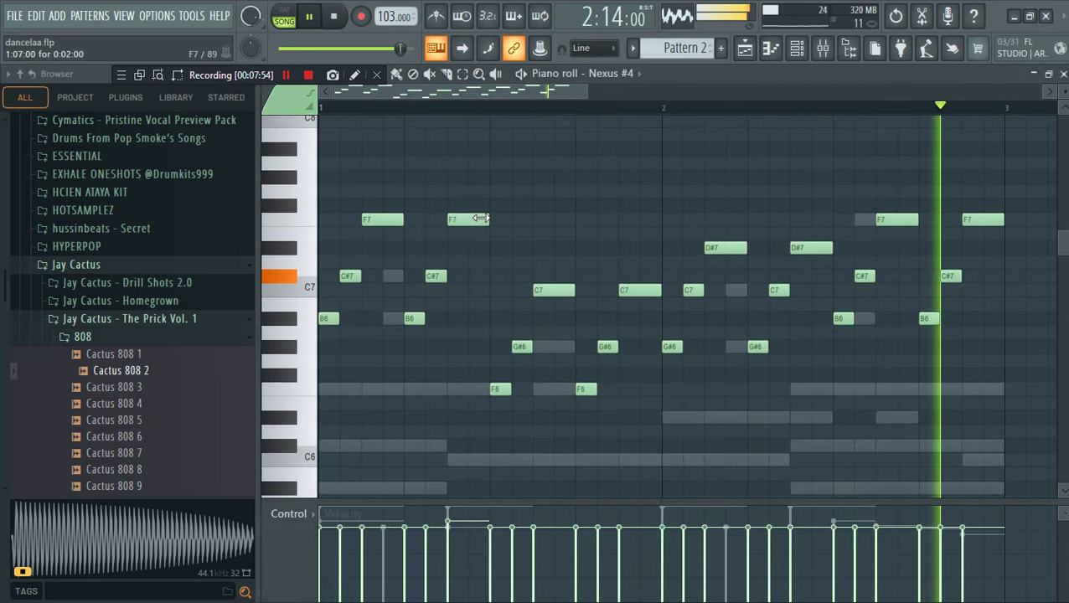
left_click(770, 49)
left_click(797, 48)
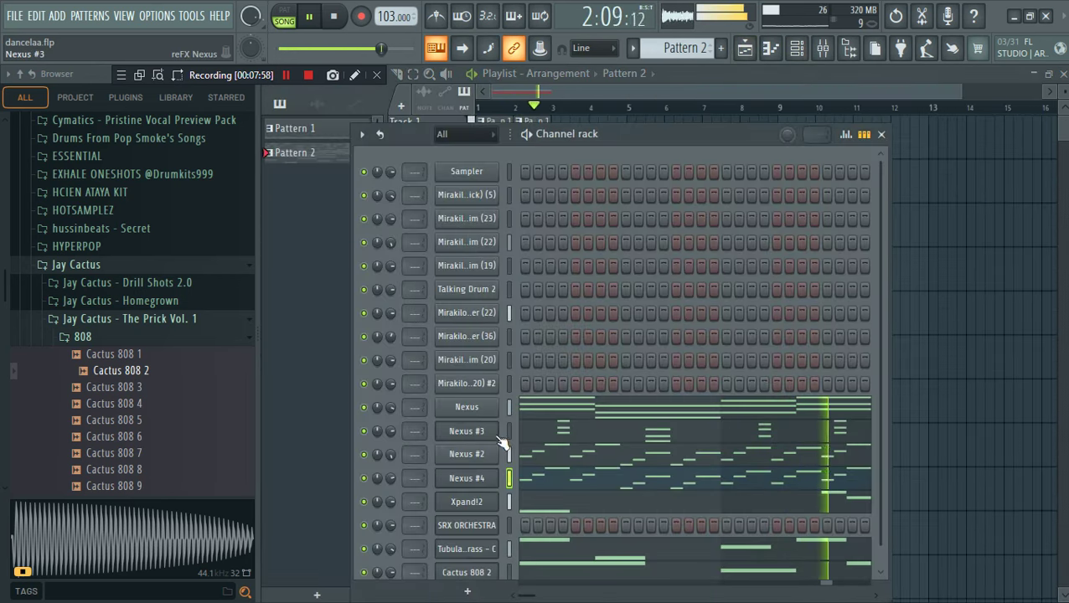
scroll(555, 450, "down", 1)
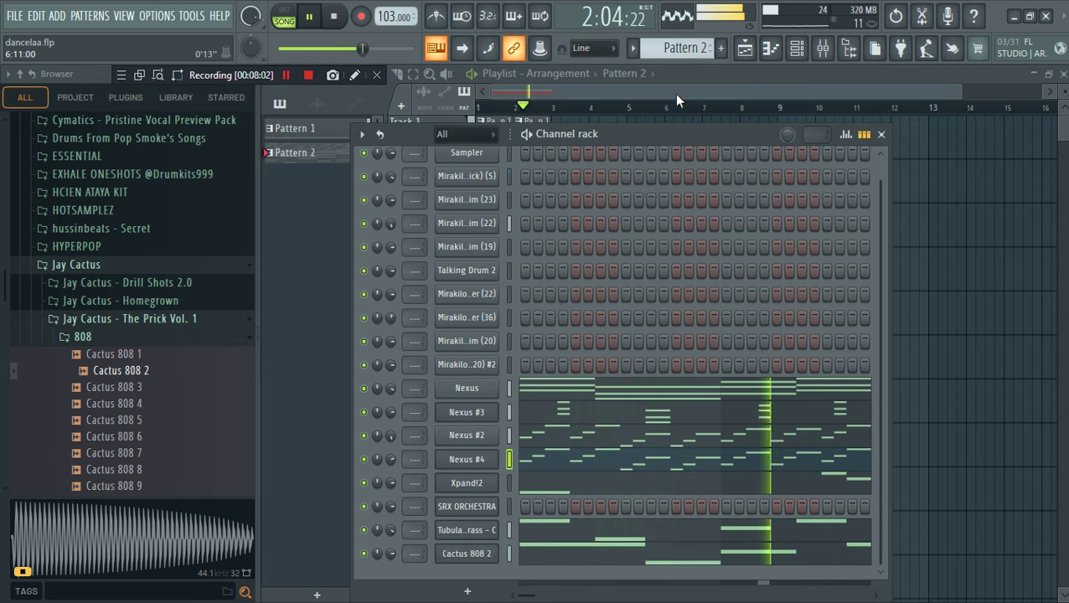
left_click(458, 462)
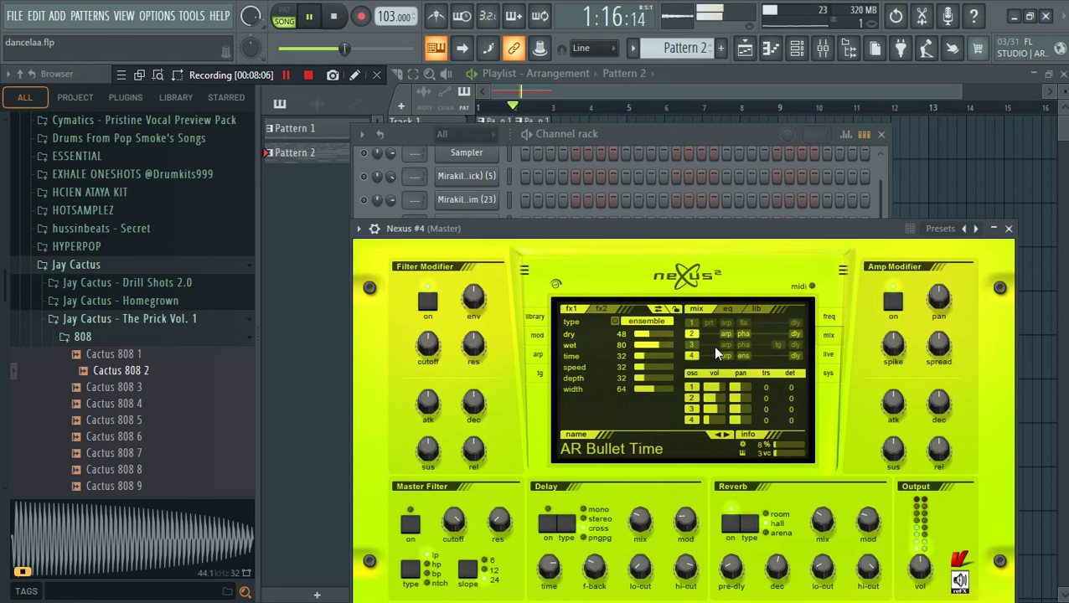
key("space")
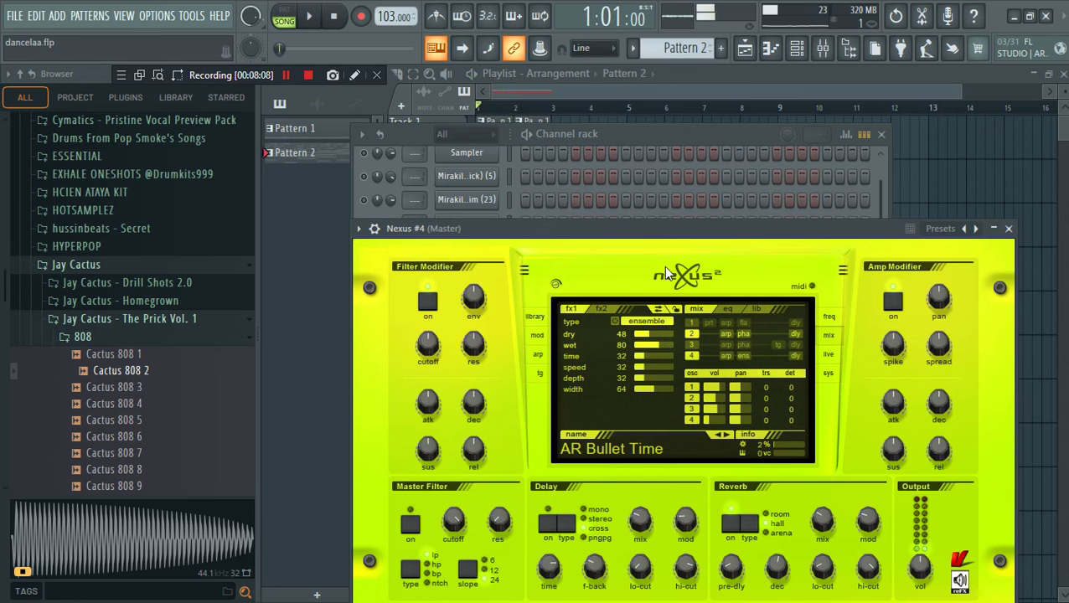
left_click(683, 140)
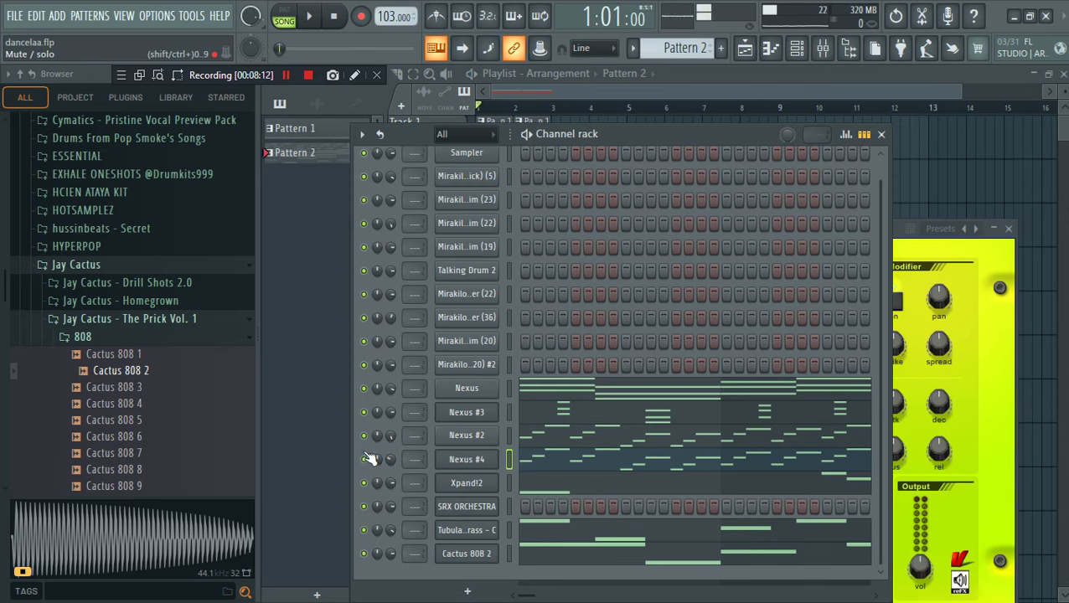
key("space")
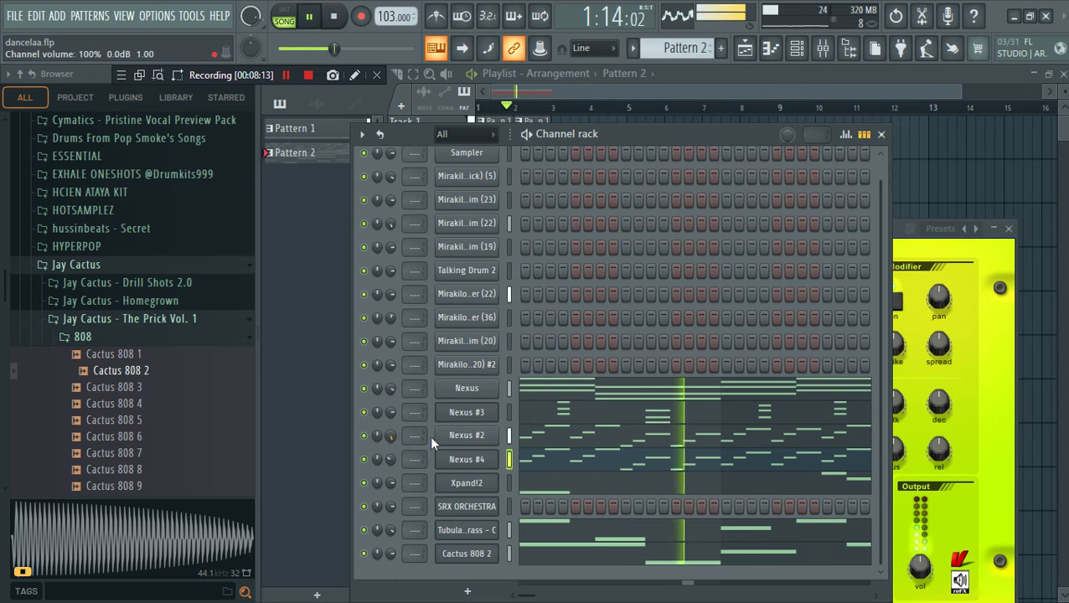
Scale the velocity levels of all Nexus #2 notes with a multiply value of 123% and save the project
left_click(554, 439)
key("ctrl+a")
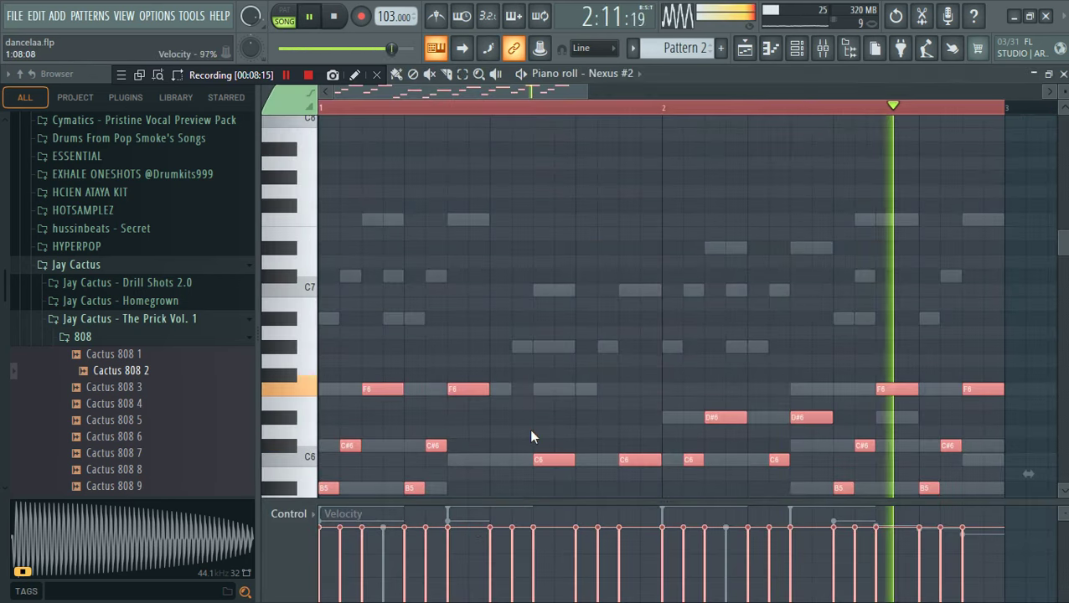
key("alt+x")
left_click_drag(537, 285, 537, 265)
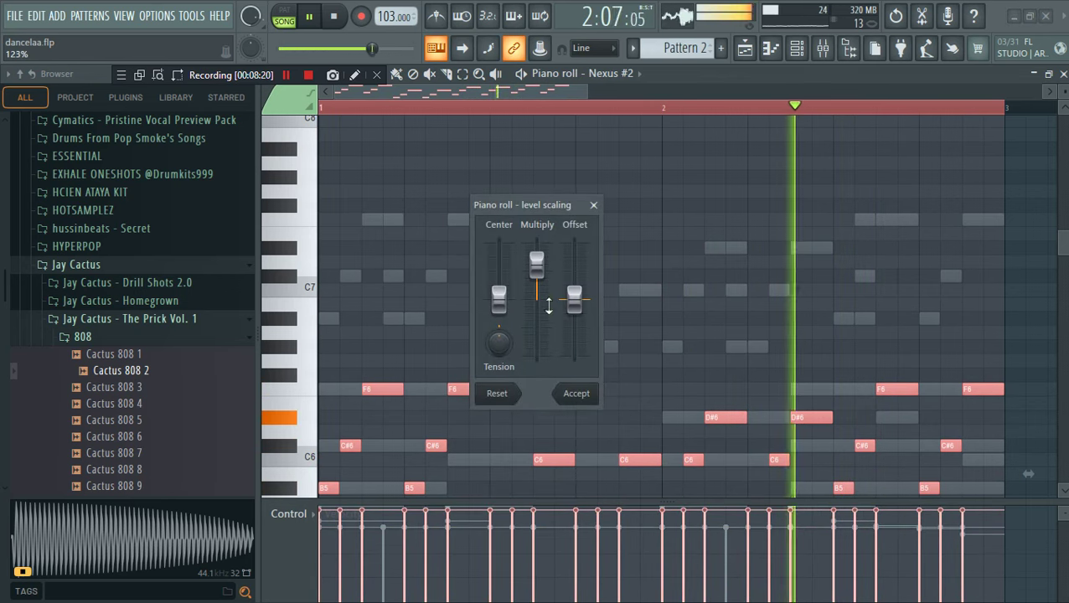
left_click(576, 393)
left_click(745, 48)
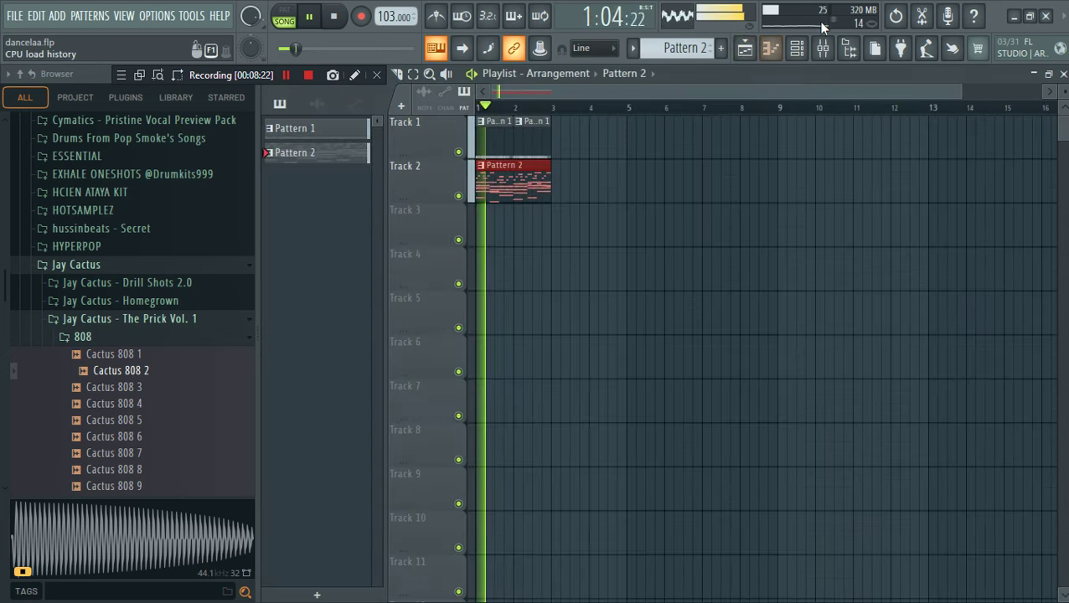
left_click(797, 48)
key("ctrl+s")
Create Pattern 3 with a clip at the start of Track 3 and stop playback
left_click(653, 76)
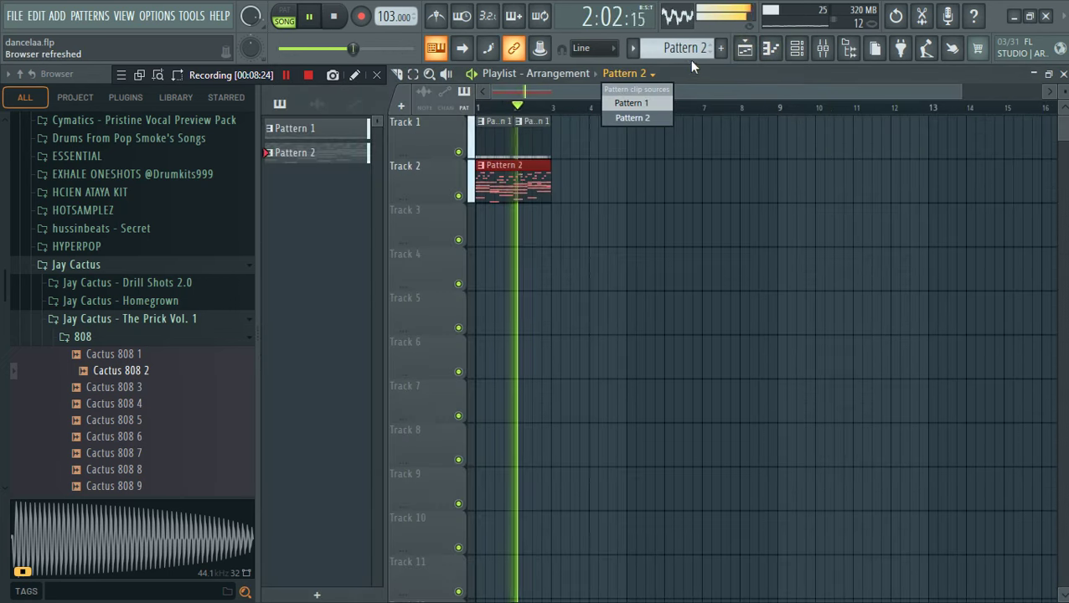
left_click(663, 117)
left_click(677, 174)
right_click(678, 174)
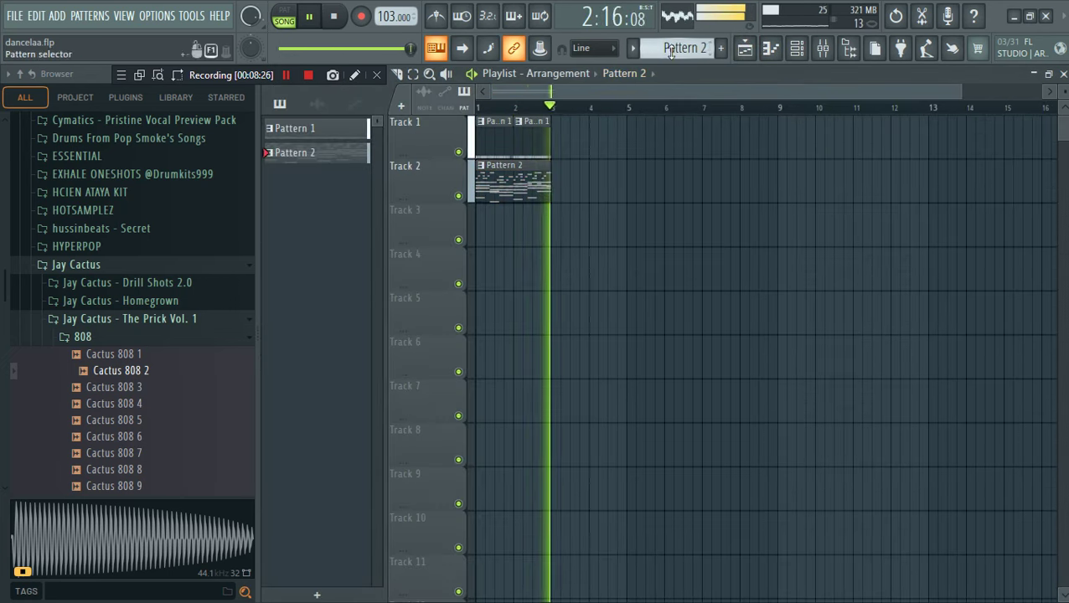
scroll(671, 52, "down", 1)
key("space")
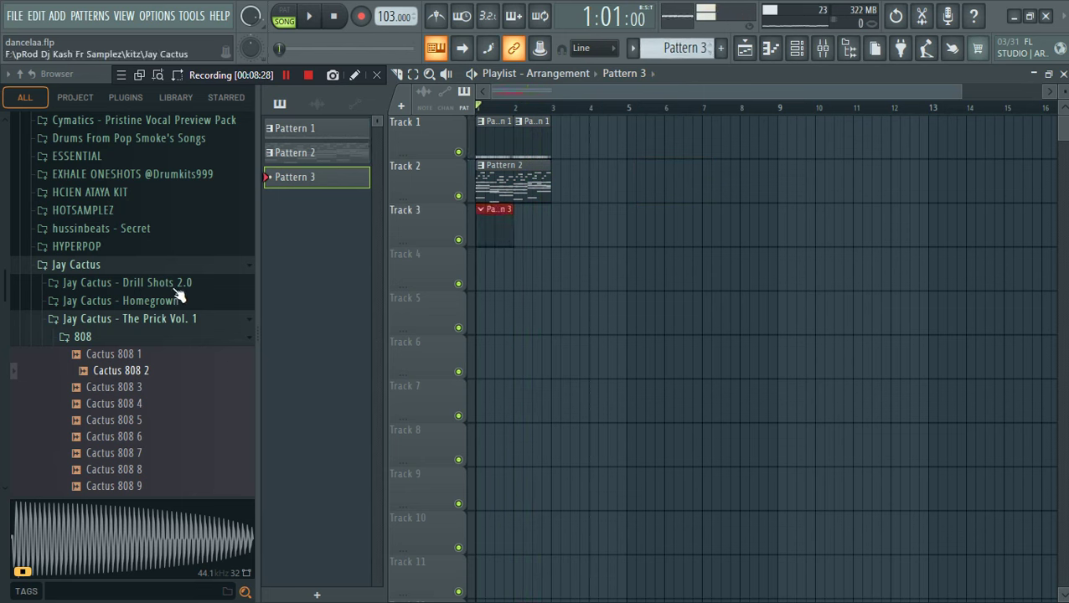
Collapse the Jay Cactus folder and open the VOX folder of the hussinbeats - Secret kit
left_click(130, 265)
left_click(195, 229)
scroll(138, 382, "down", 3)
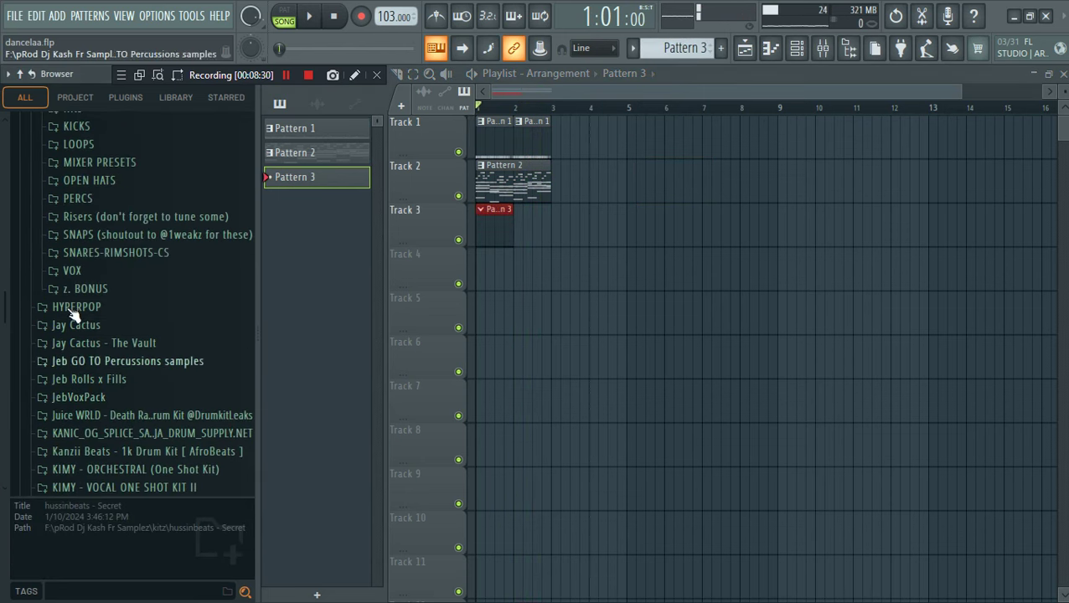
left_click(63, 278)
Preview the HussinBeats VOX samples He, Hey Hey, Me and Moon
left_click_drag(116, 286, 124, 288)
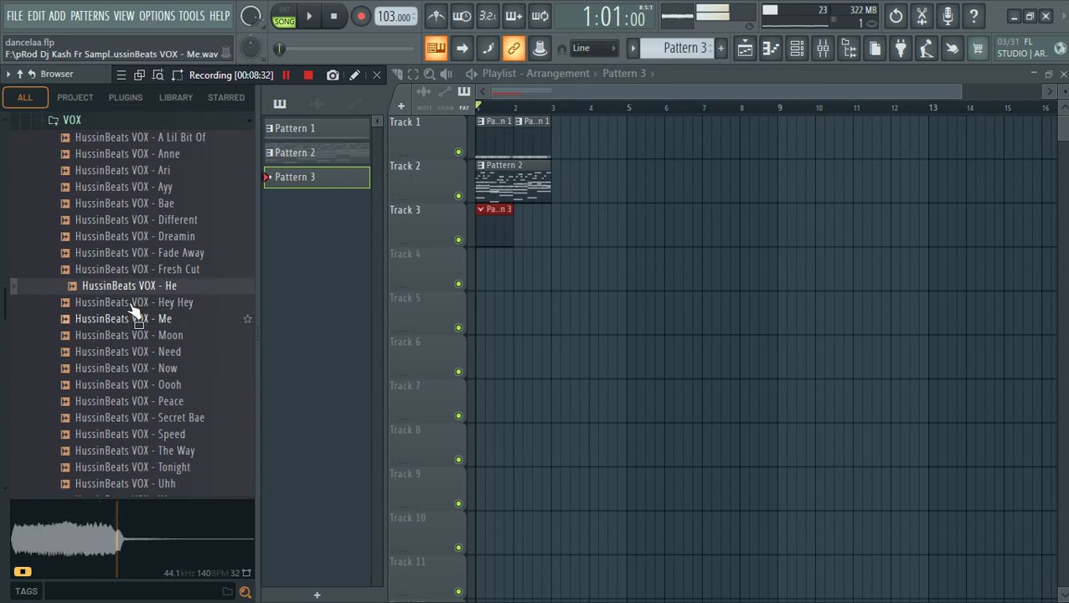
left_click(136, 302)
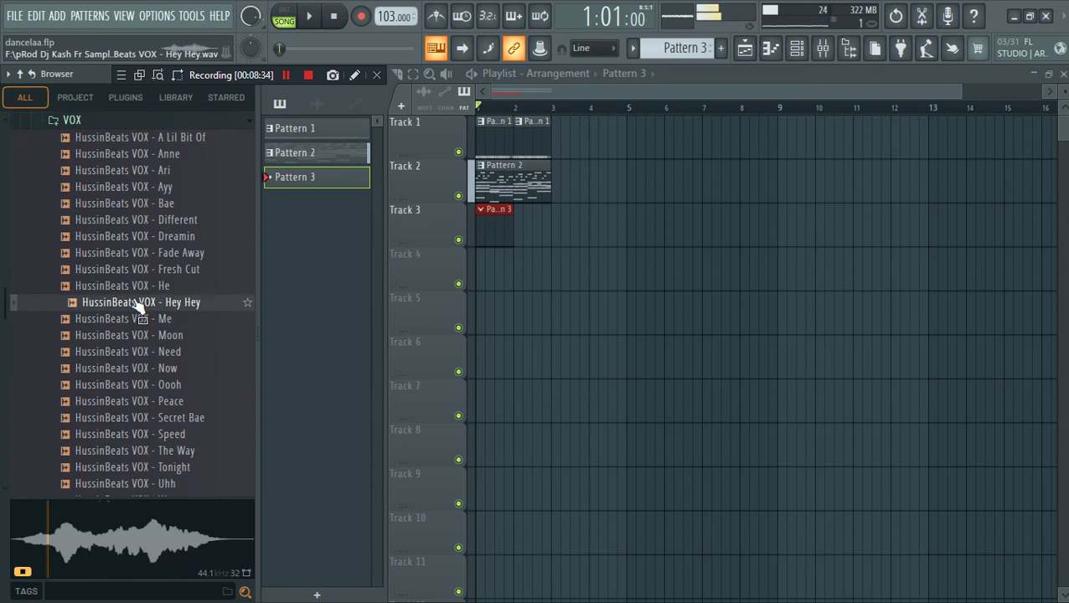
left_click(139, 290)
left_click(156, 325)
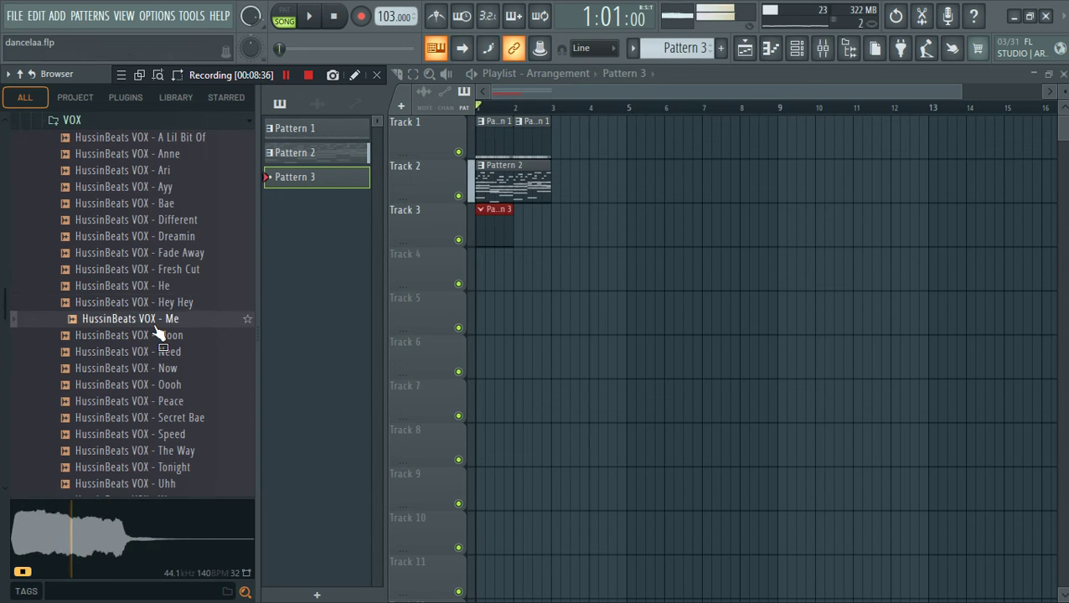
left_click(161, 336)
Place the HussinBeats VOX - He sample at bar 1 of Track 4 and play the arrangement
left_click(161, 289)
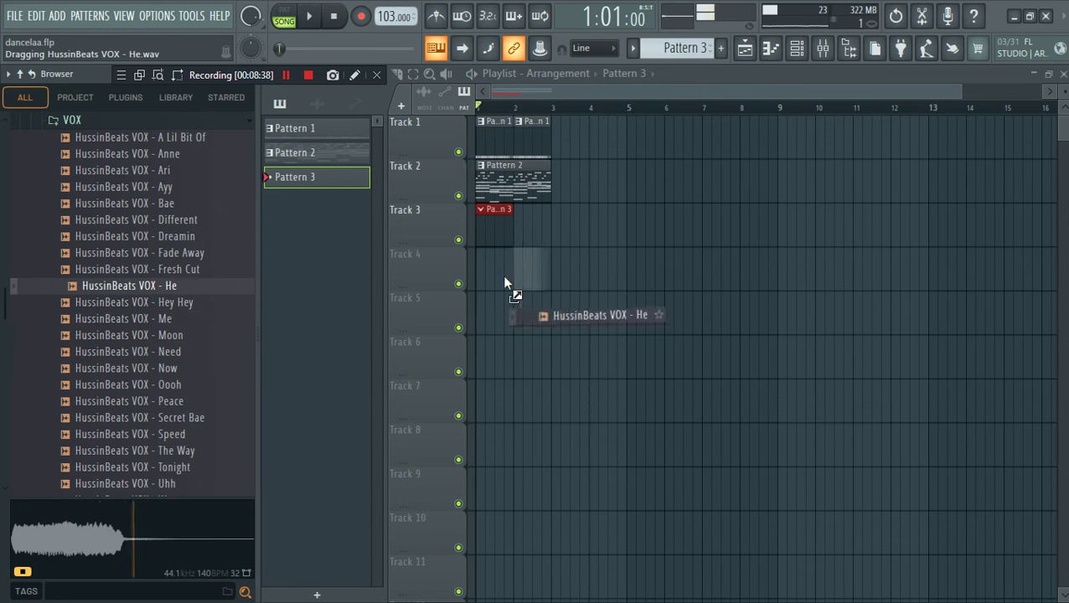
key("space")
left_click_drag(505, 278, 485, 278)
key("space")
key("space")
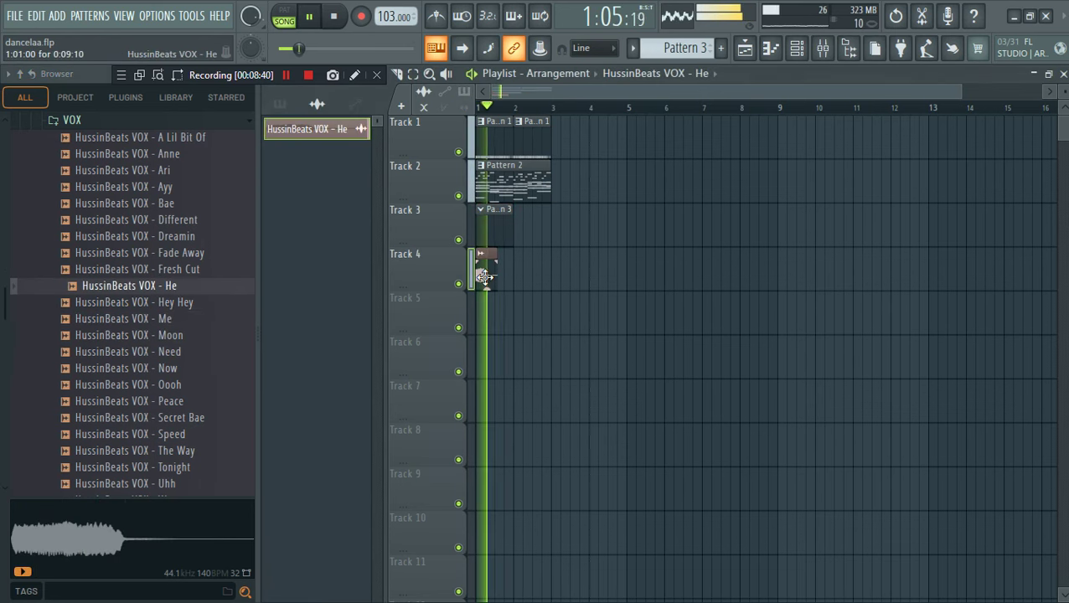
Duplicate all clips on Tracks 1 to 4, align the copies to start at bar 3 and deselect them
left_click_drag(603, 332, 472, 114)
key("ctrl+b")
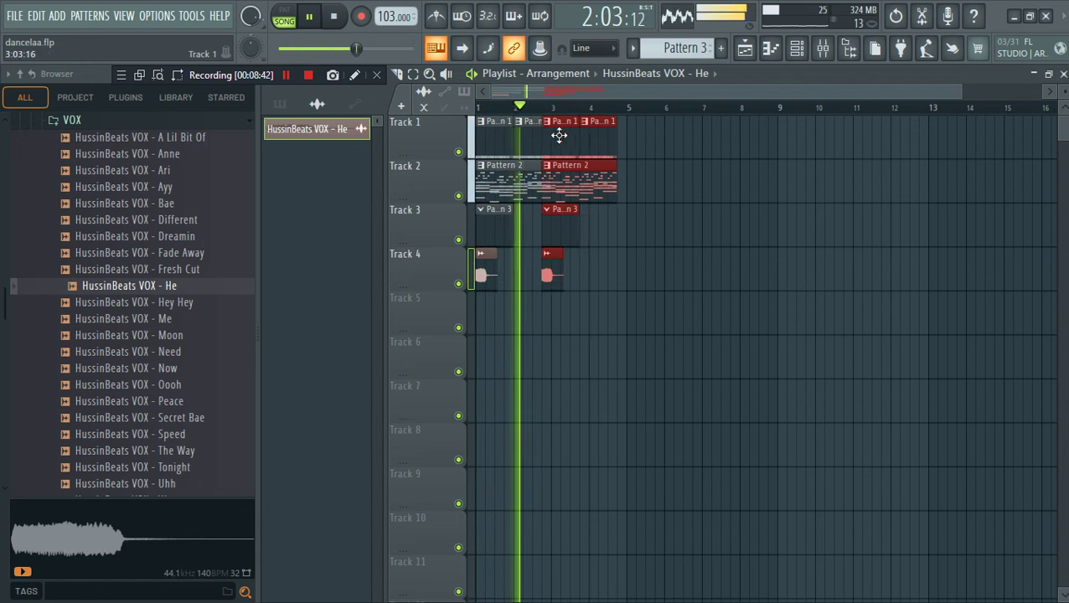
left_click_drag(559, 135, 570, 136)
left_click(687, 243)
right_click(687, 243)
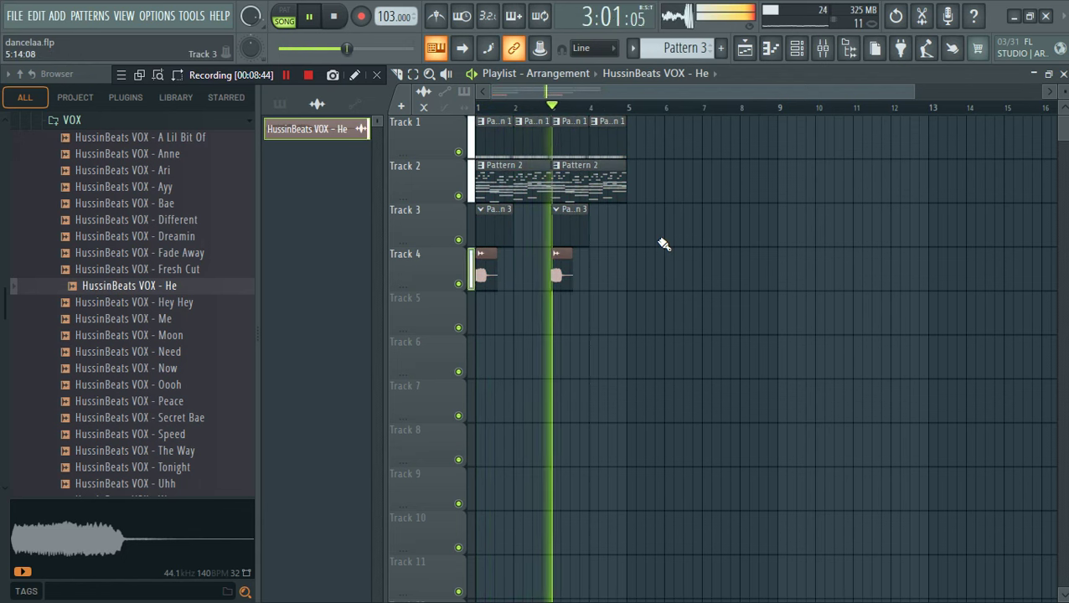
Route the HussinBeats VOX - He channel to a free mixer track and load Fruity Reeverb 2 in effect slot 4
key("space")
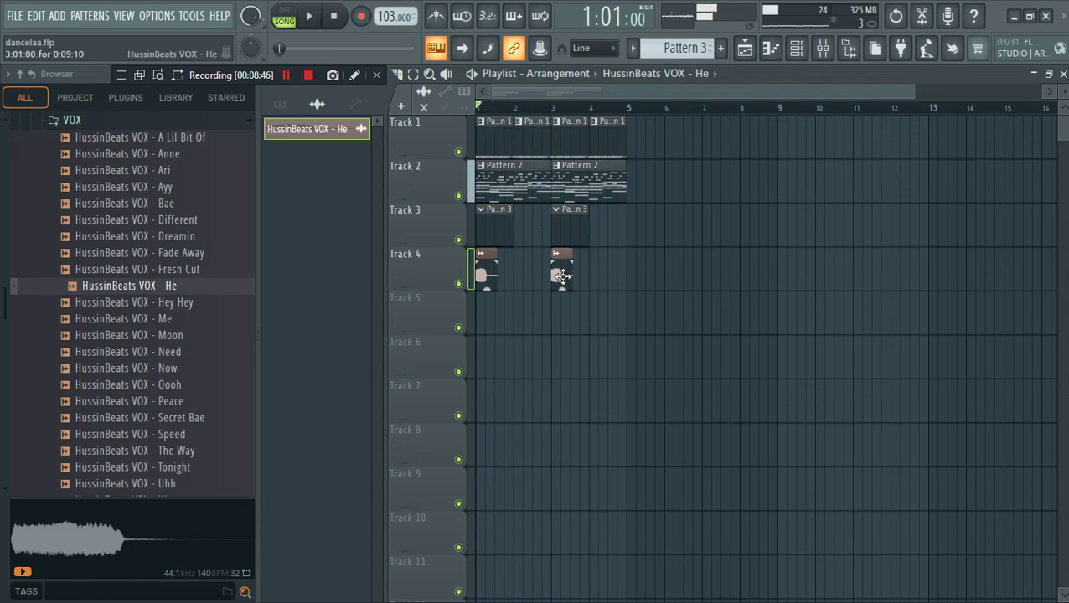
double_click(561, 277)
left_click(338, 208)
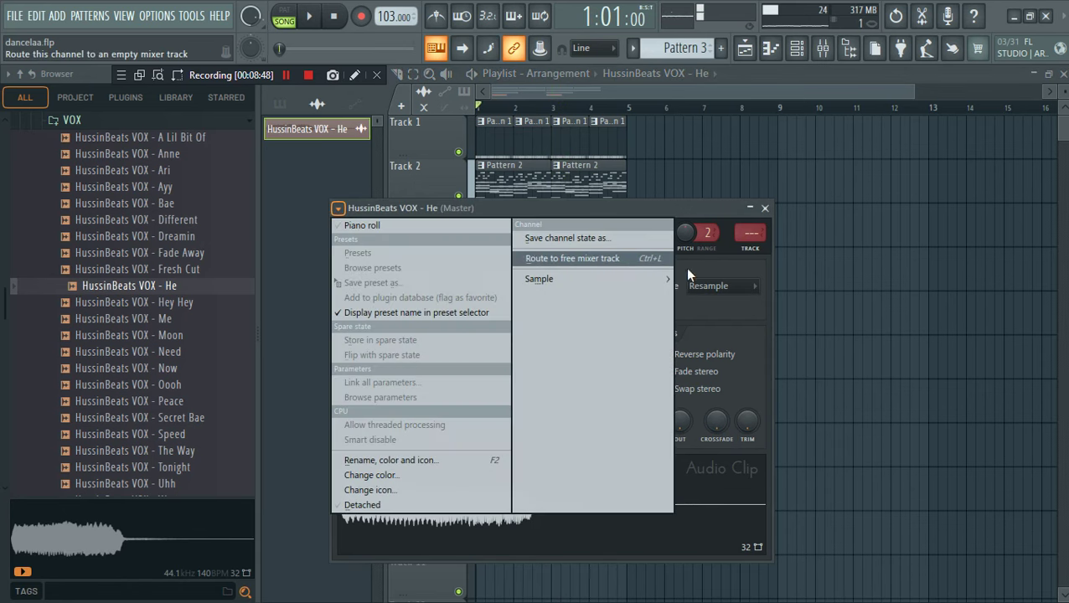
left_click(626, 256)
left_click(803, 238)
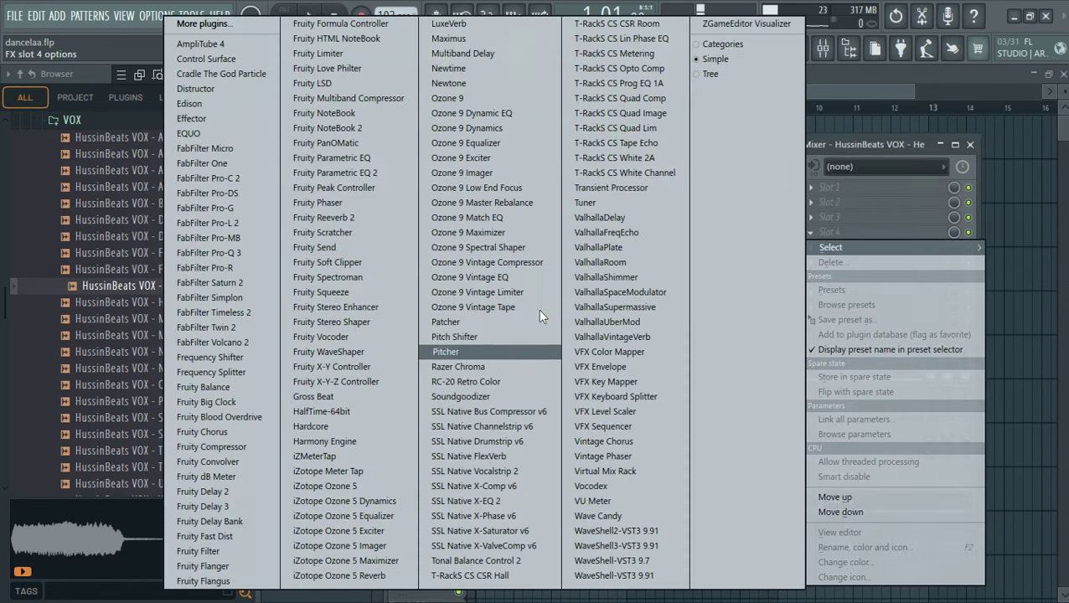
left_click(344, 217)
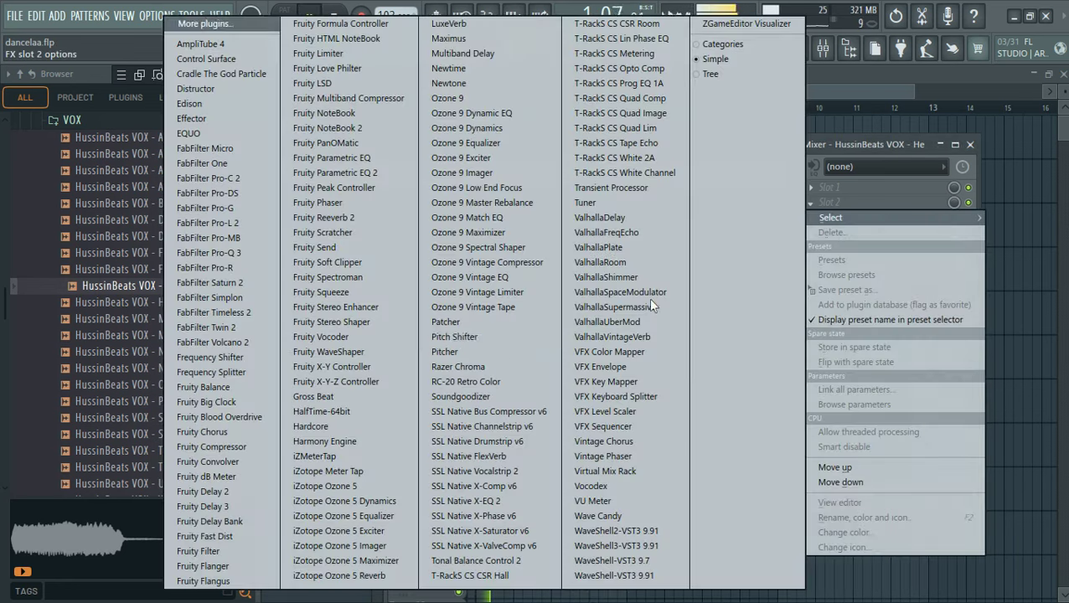
Load Fruity Parametric EQ 2 in effect slot 2 and roll off the lows with band 1 and the highs with band 7
left_click(826, 201)
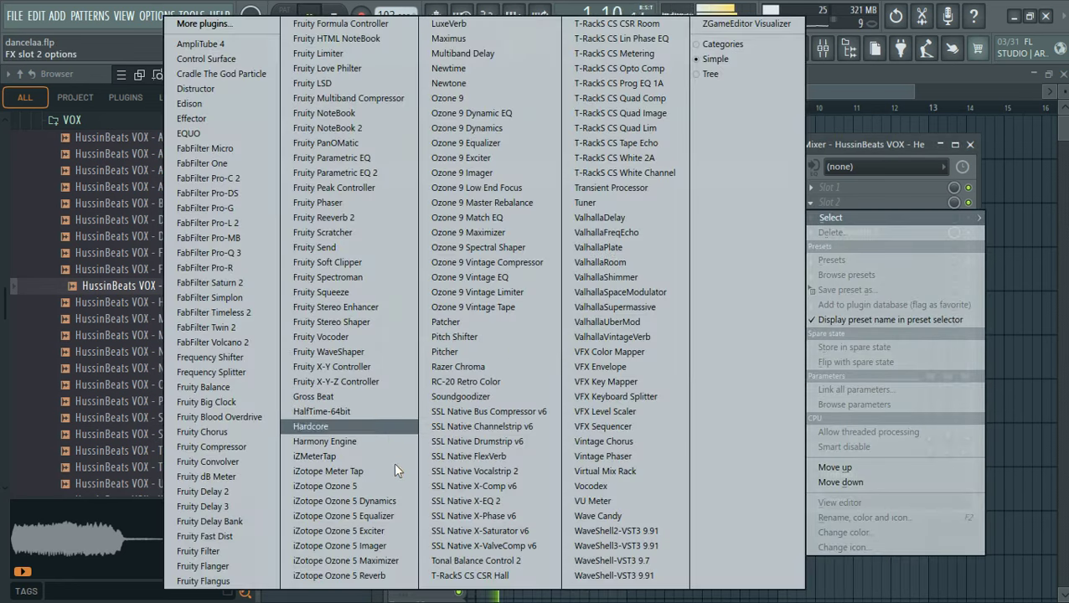
left_click(377, 174)
left_click_drag(704, 386, 678, 475)
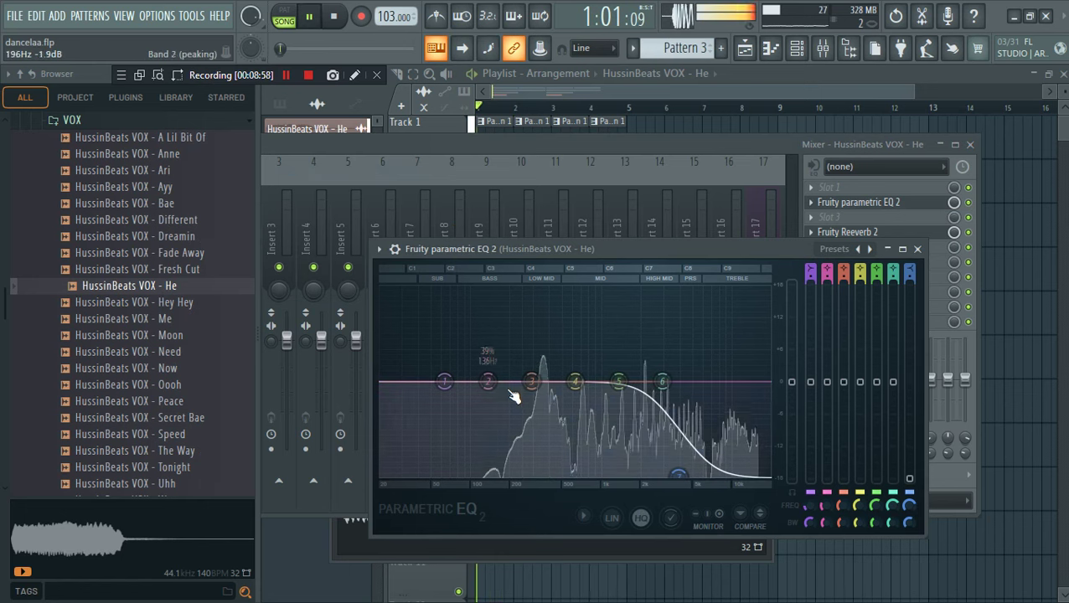
left_click_drag(444, 382, 545, 475)
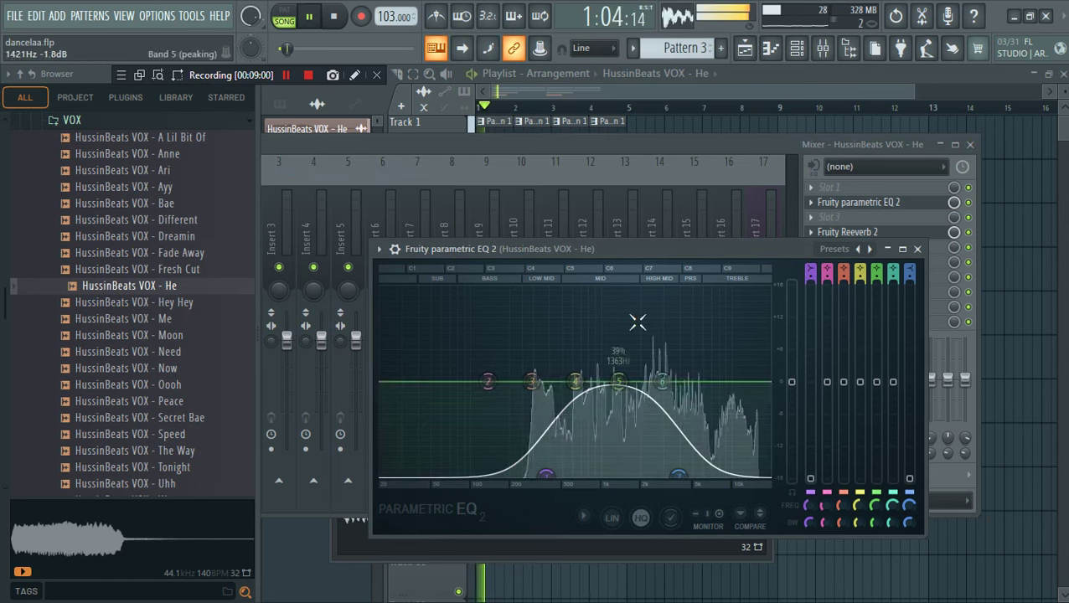
Replay the arrangement and review the channel rack with all channels displayed
key("F6")
key("space")
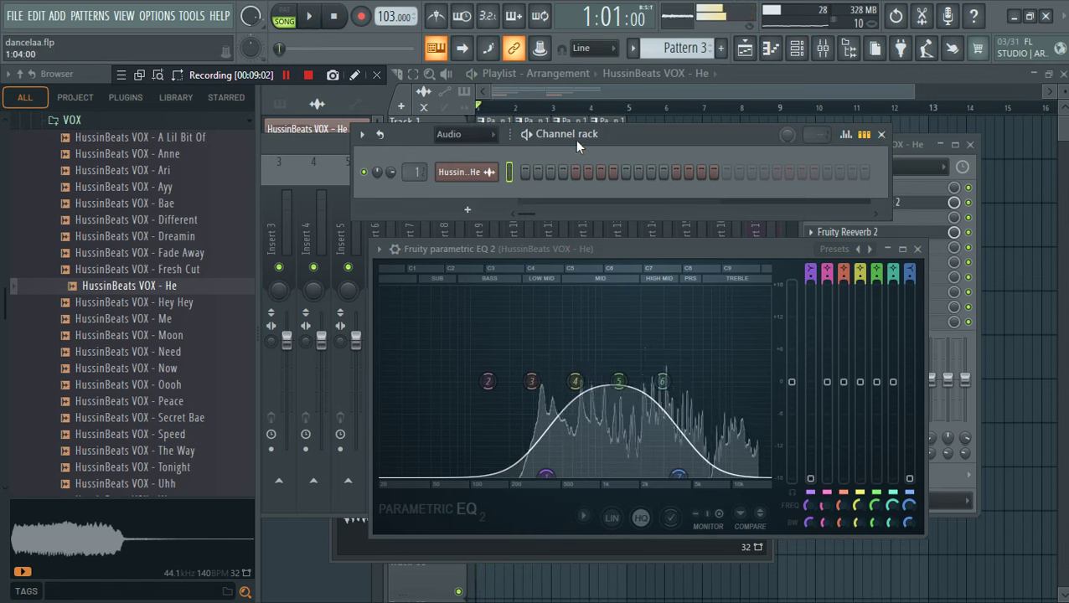
key("space")
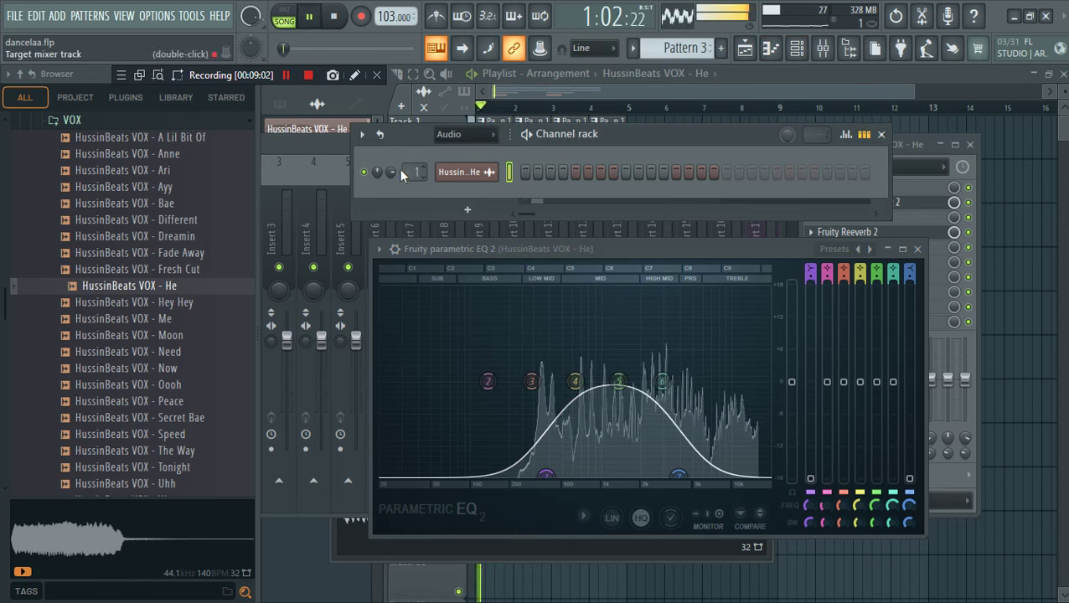
left_click(748, 51)
key("F6")
left_click(469, 136)
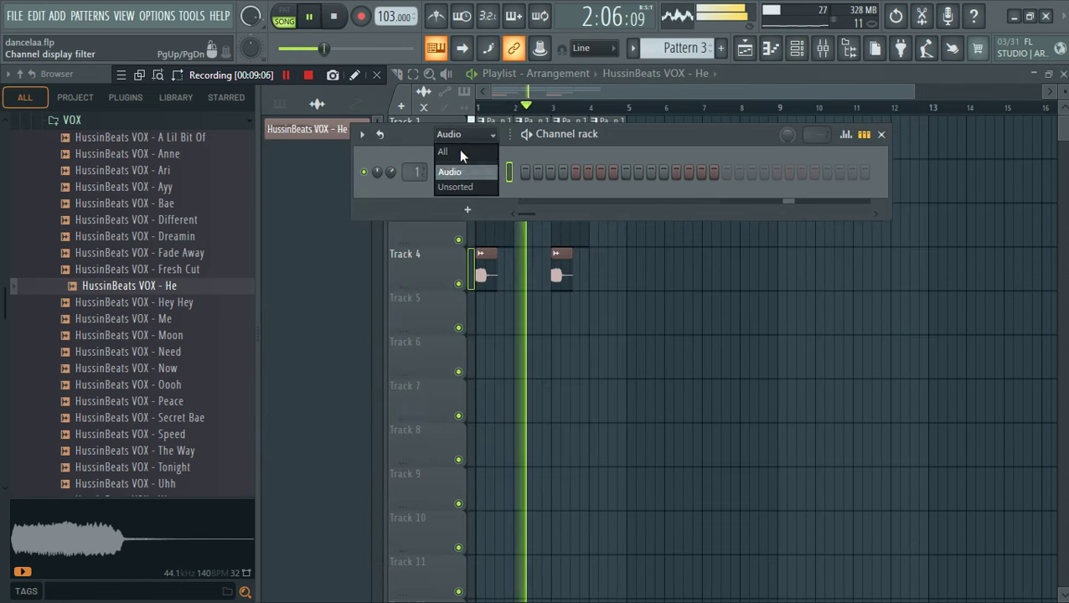
left_click(460, 152)
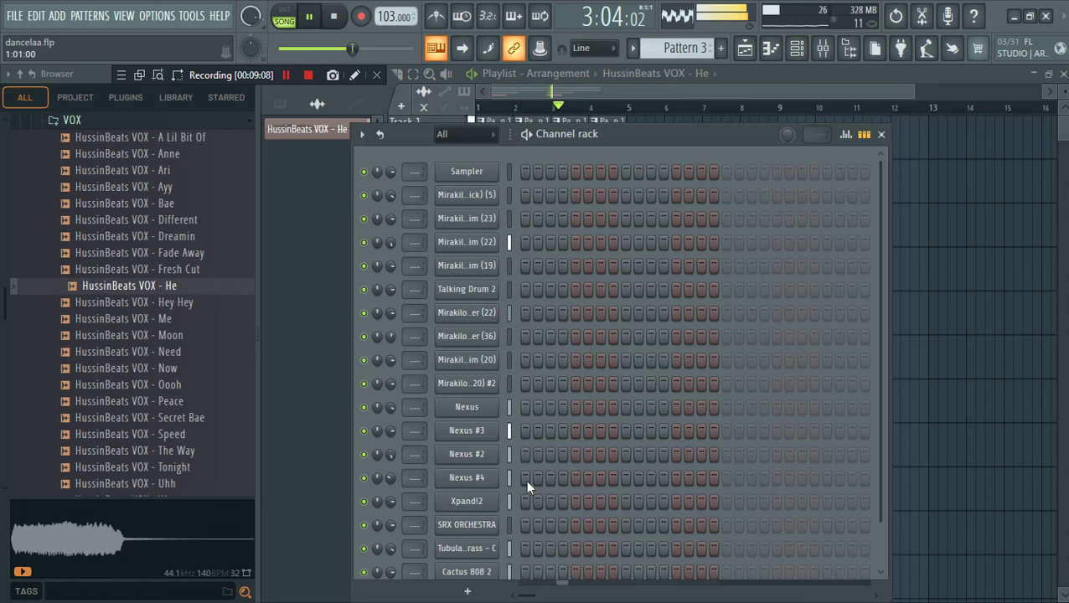
scroll(525, 482, "down", 2)
Preview the HussinBeats VOX samples Oooh, The Way, Speed and Uhh
left_click(135, 386)
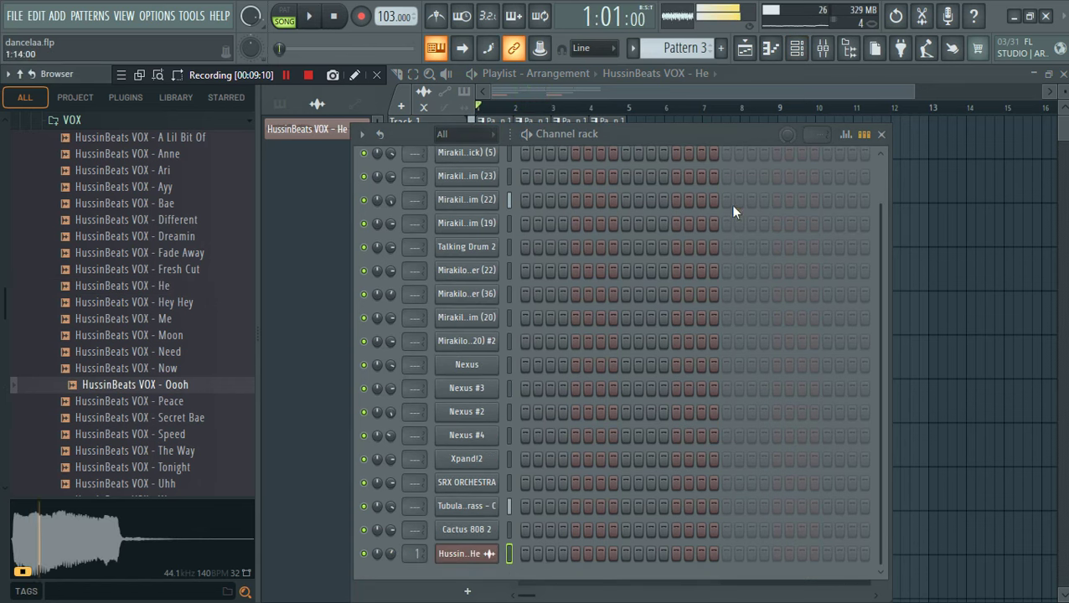
left_click(711, 95)
key("space")
left_click(190, 453)
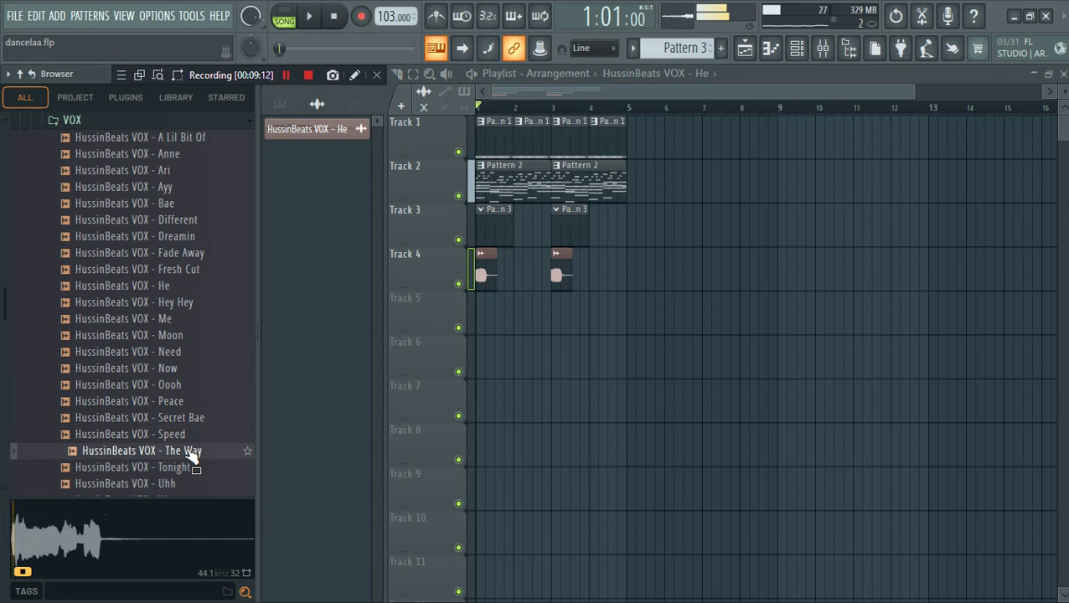
left_click(183, 437)
left_click(172, 485)
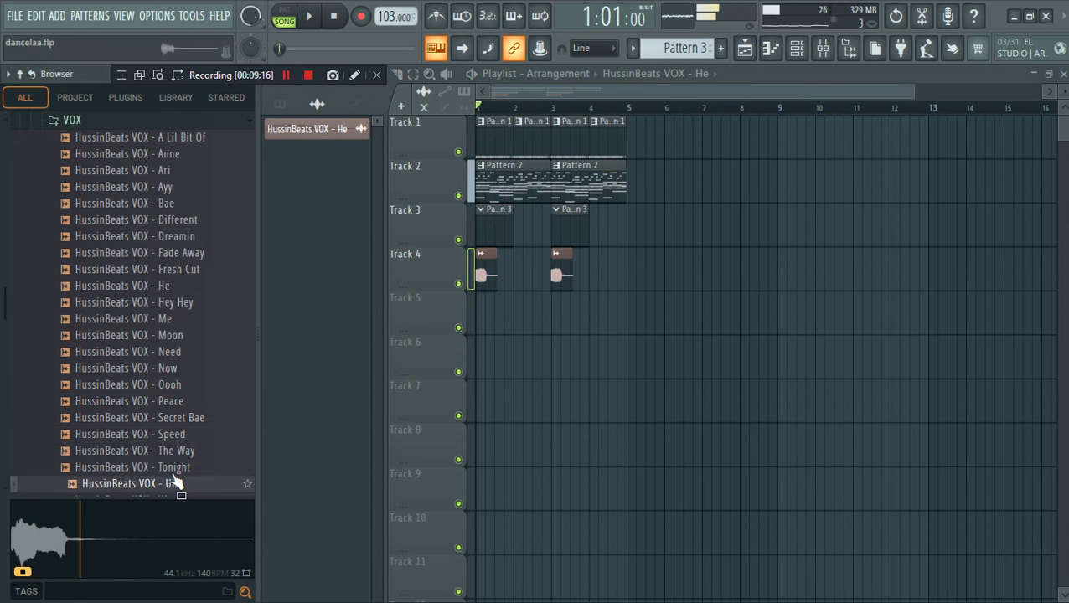
Place the HussinBeats VOX - Uhh sample on Track 5 at 1:13:00 and play the arrangement
left_click_drag(177, 486, 513, 320)
key("space")
key("space")
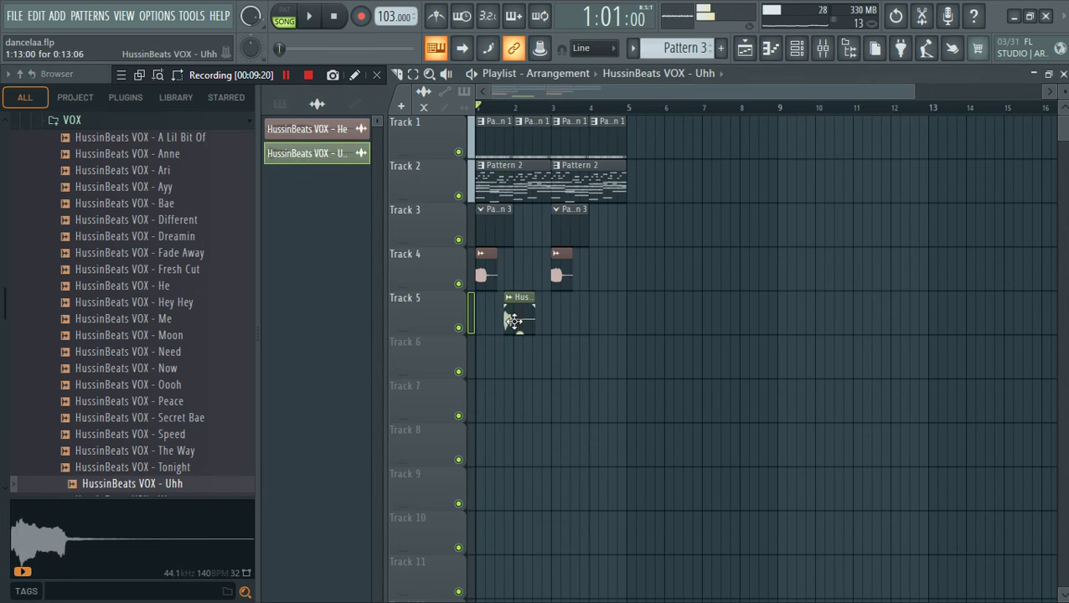
Set the Uhh sample's time stretching mode to Auto, adjust its time-stretch pitch and listen to the change
double_click(512, 321)
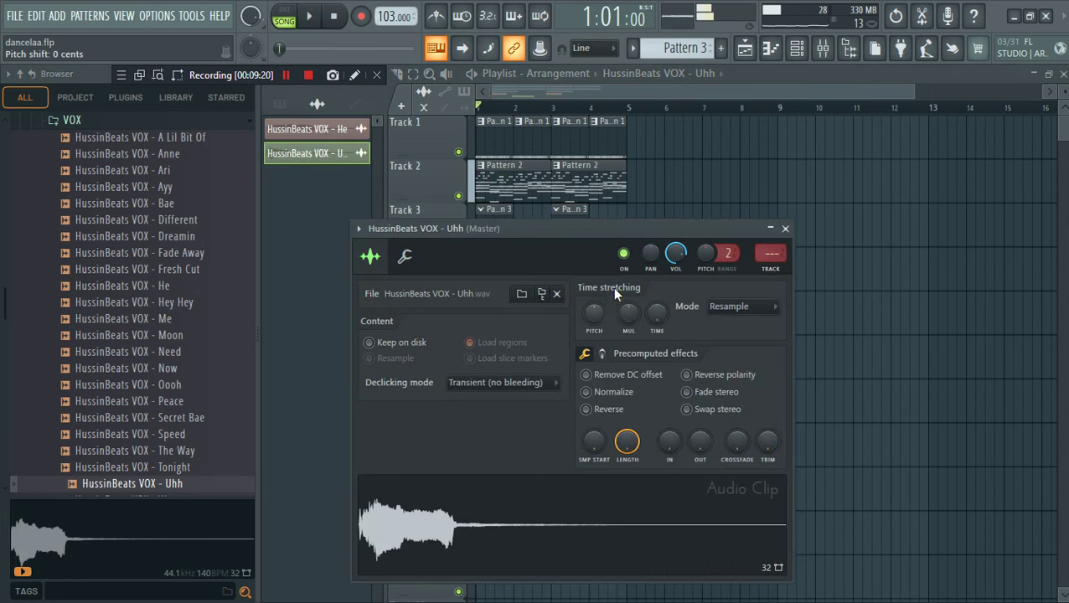
left_click(513, 111)
key("space")
key("space")
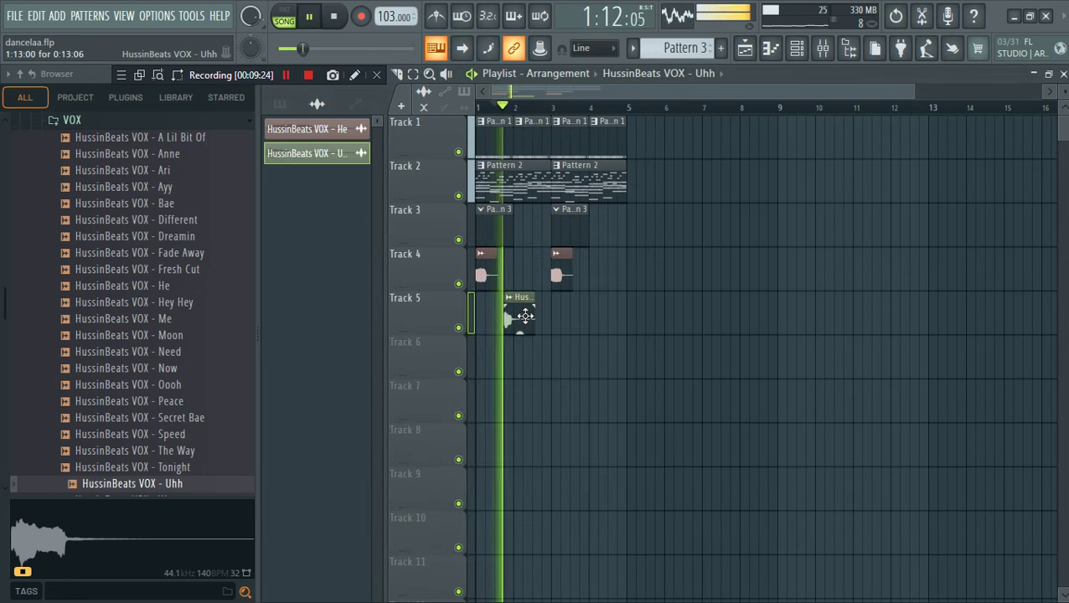
double_click(513, 307)
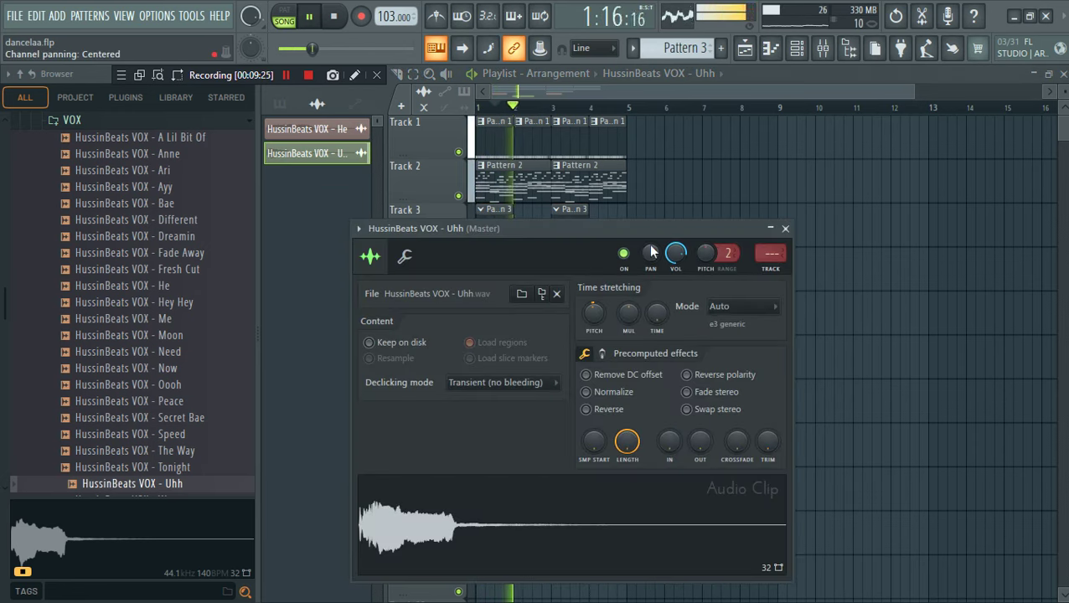
key("space")
key("space")
left_click(698, 177)
right_click(712, 176)
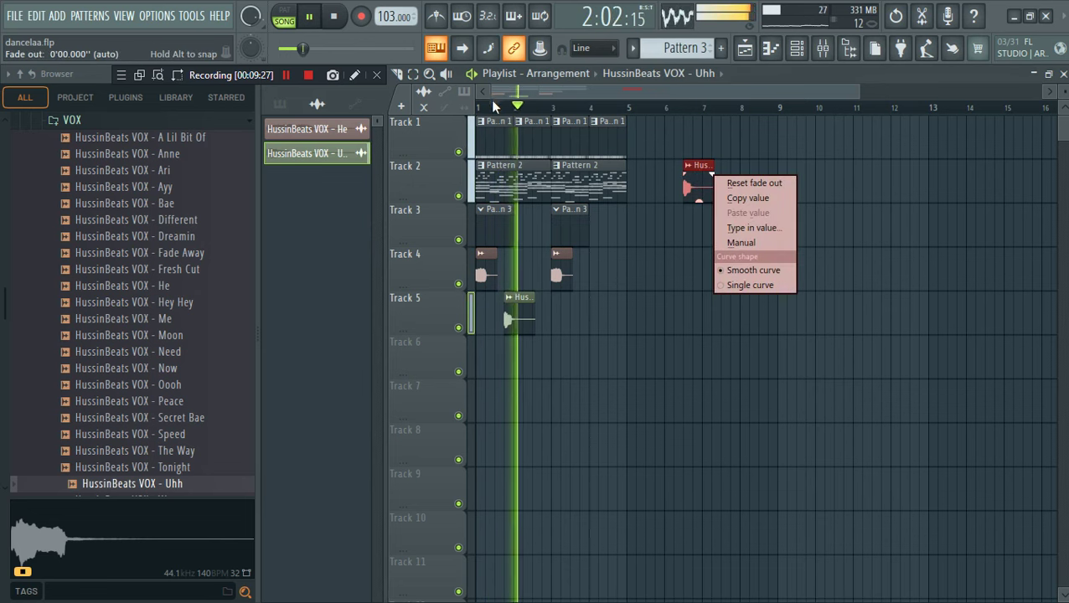
left_click(479, 105)
right_click(702, 182)
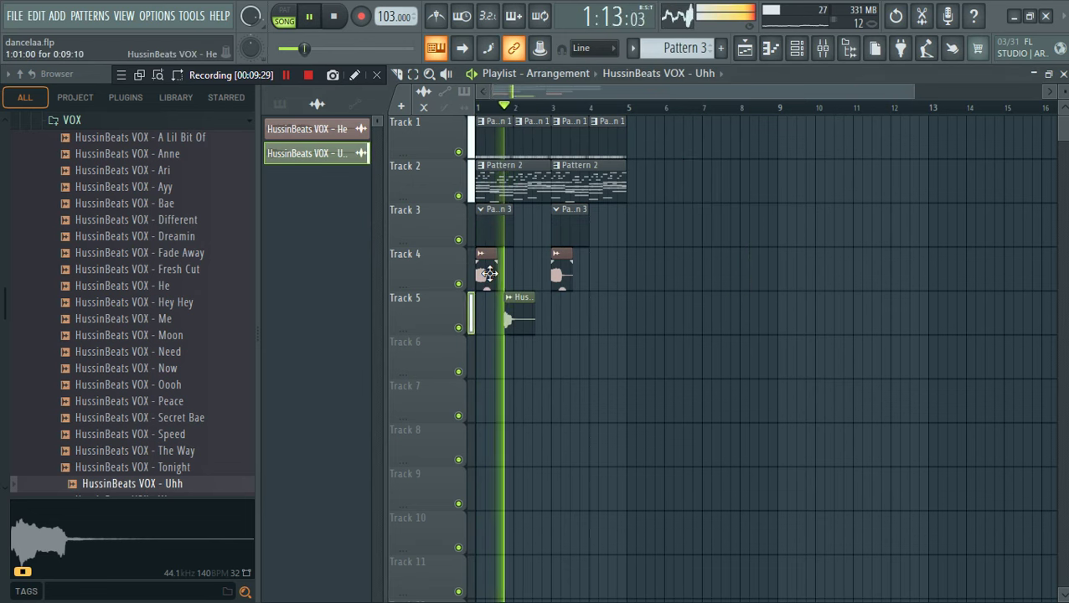
Check the HussinBeats VOX - He channel settings and mixer routing, clearing any stray He clips from Track 2
double_click(490, 273)
left_click(742, 166)
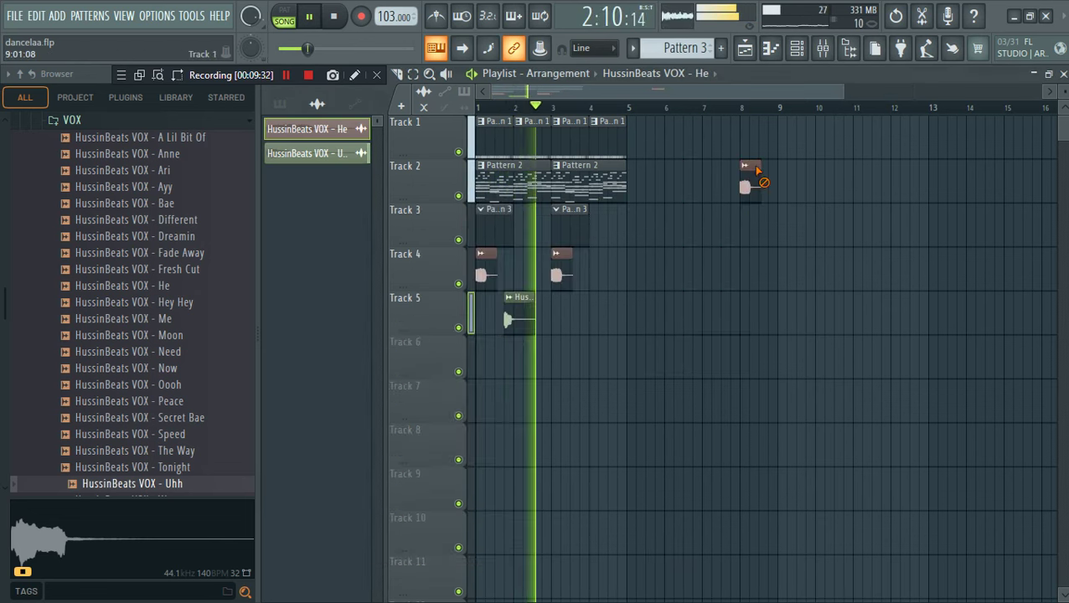
right_click(756, 171)
key("space")
key("space")
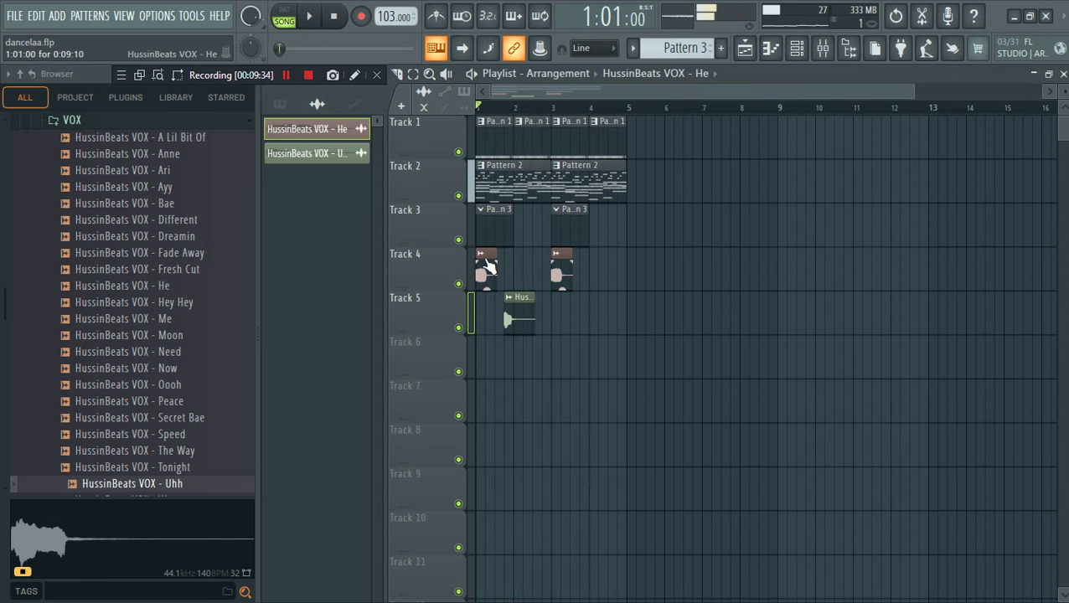
double_click(483, 275)
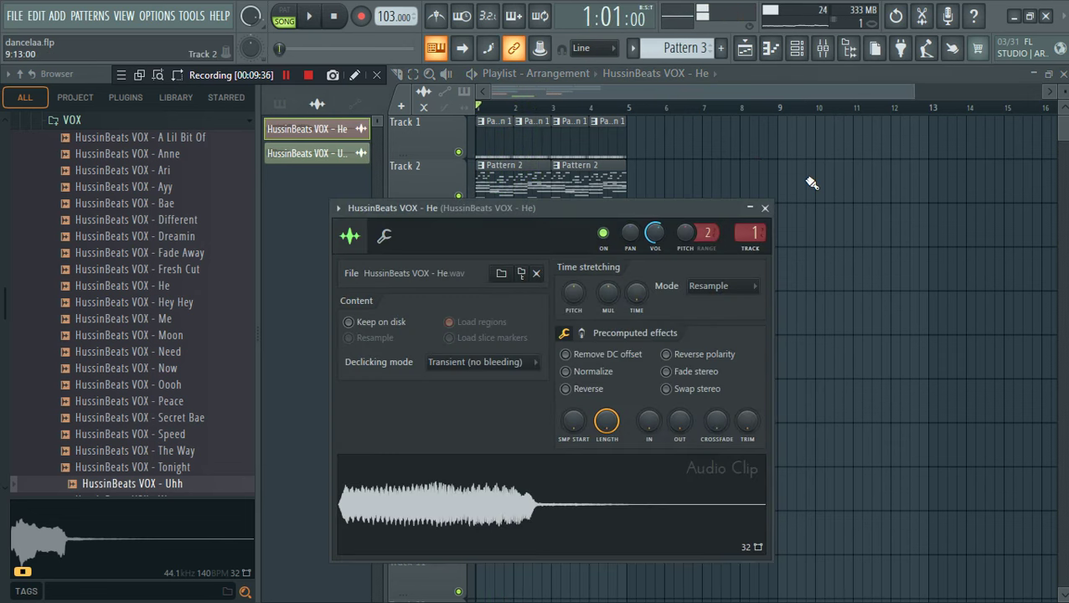
left_click(821, 174)
right_click(832, 170)
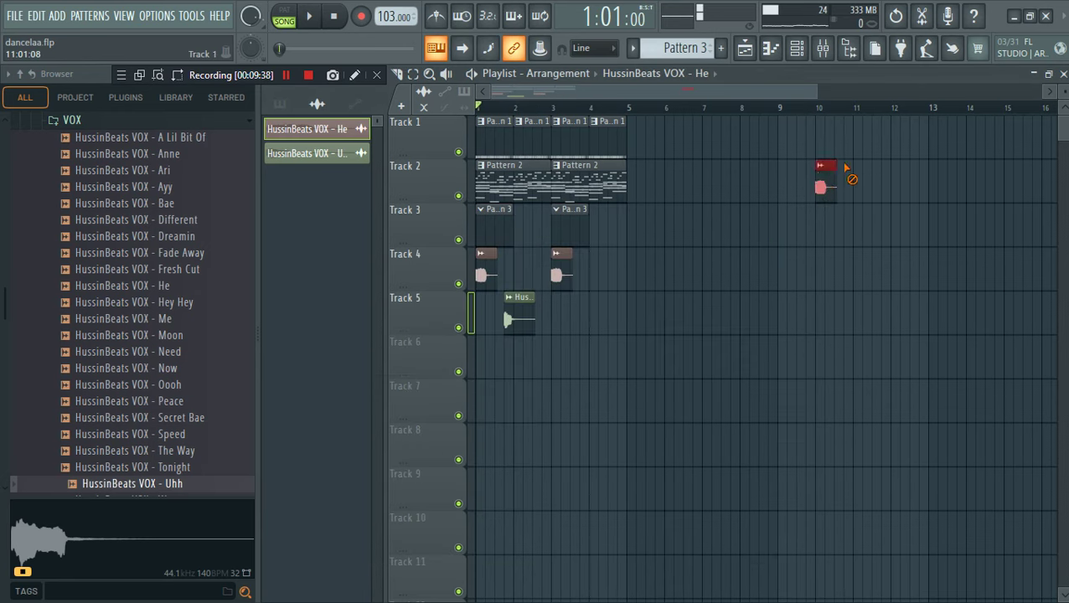
Route the Uhh channel to mixer track 1 and lower its channel volume to about 69%
double_click(520, 319)
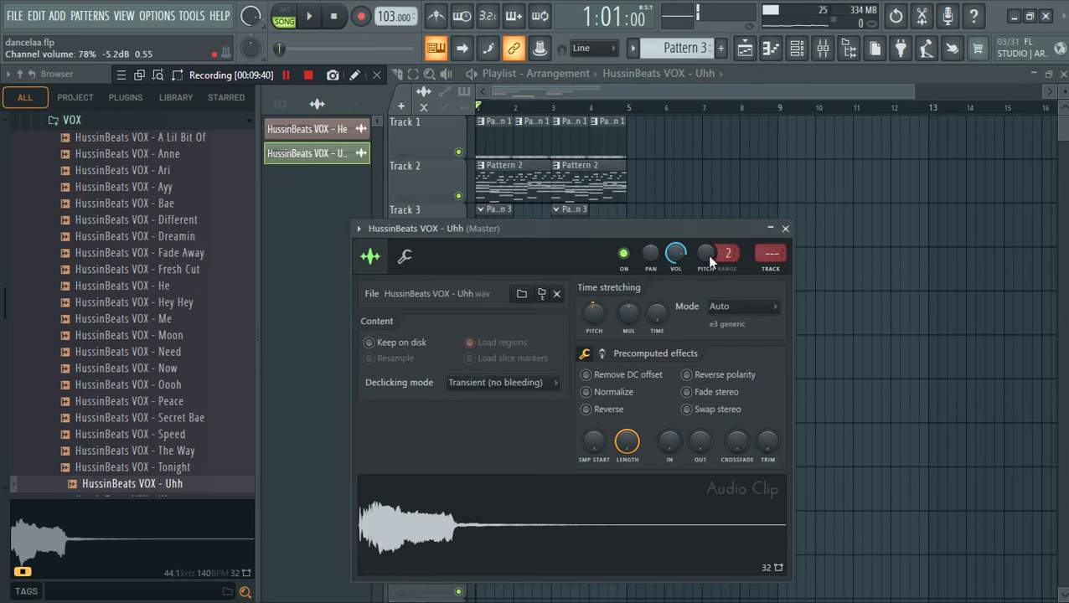
left_click(800, 52)
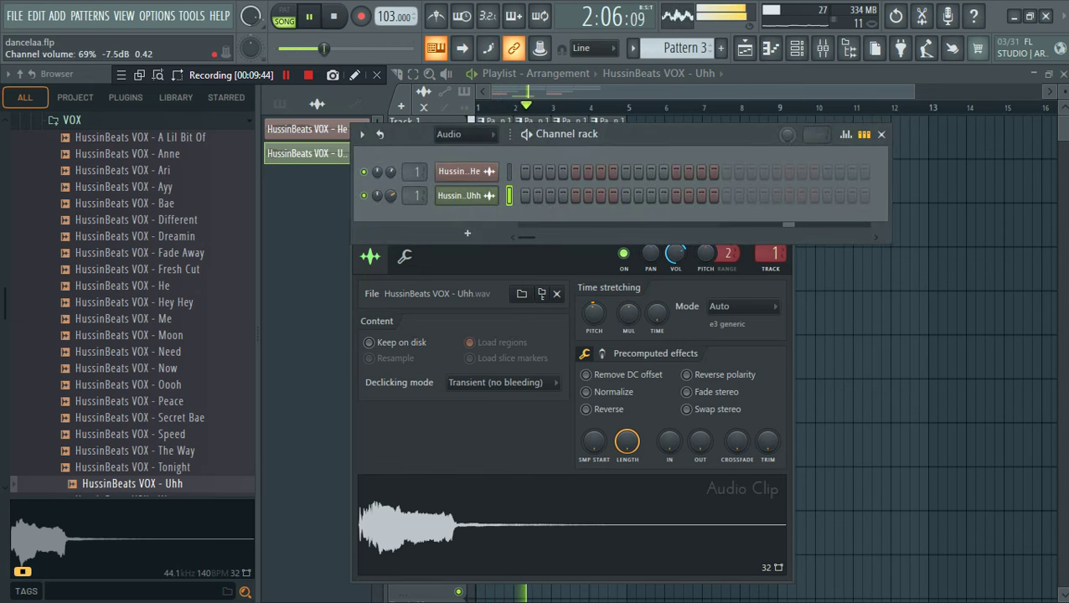
left_click(744, 48)
left_click(796, 48)
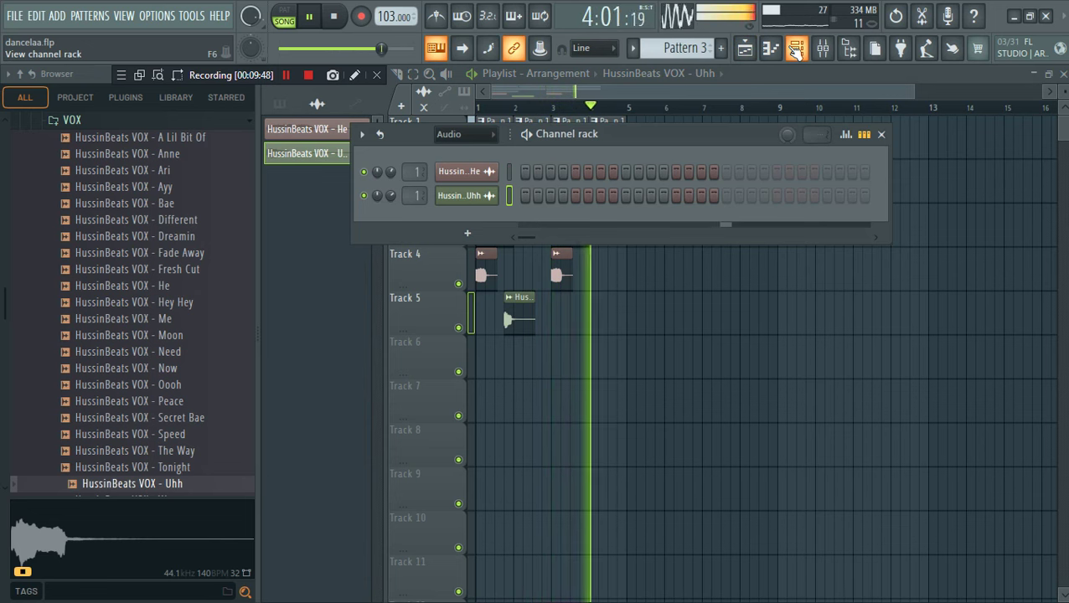
left_click(675, 73)
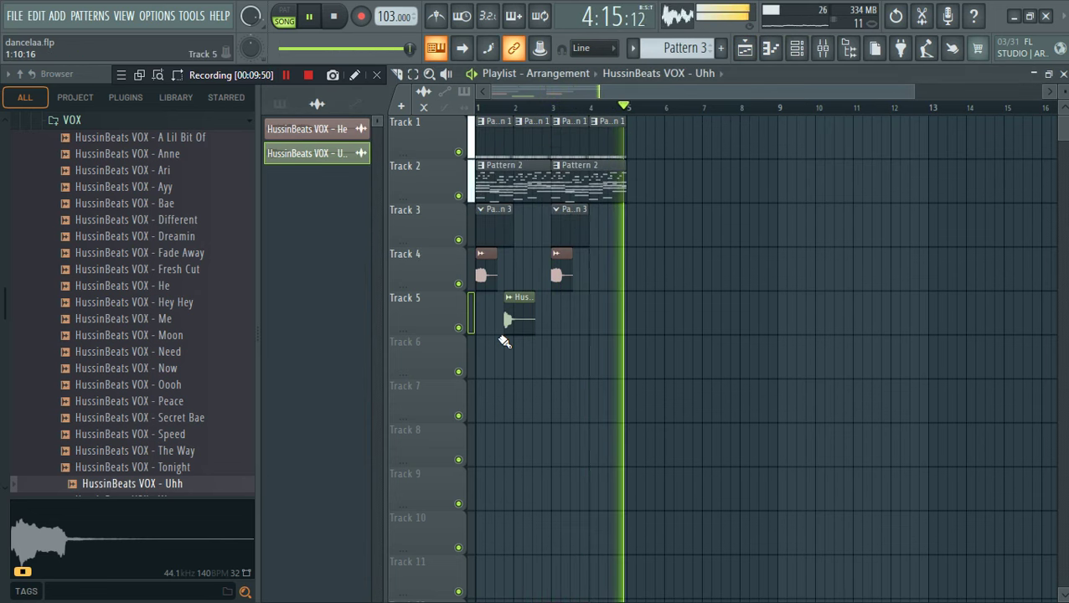
Add a second Uhh clip and position it on Track 6 at 2:05:00 while playing the arrangement
left_click(621, 313)
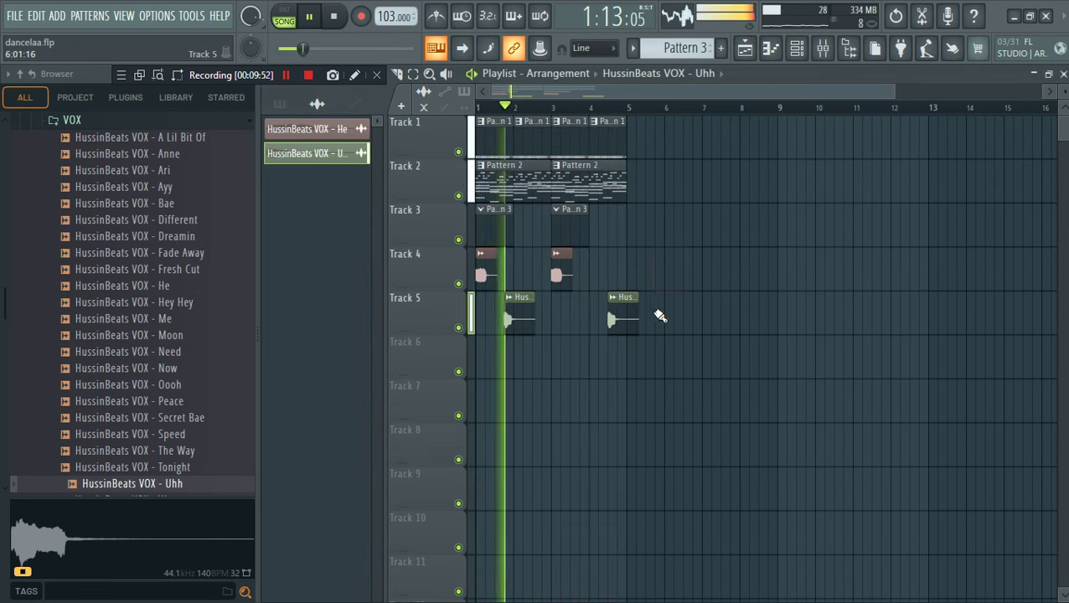
left_click_drag(621, 313, 630, 310)
key("space")
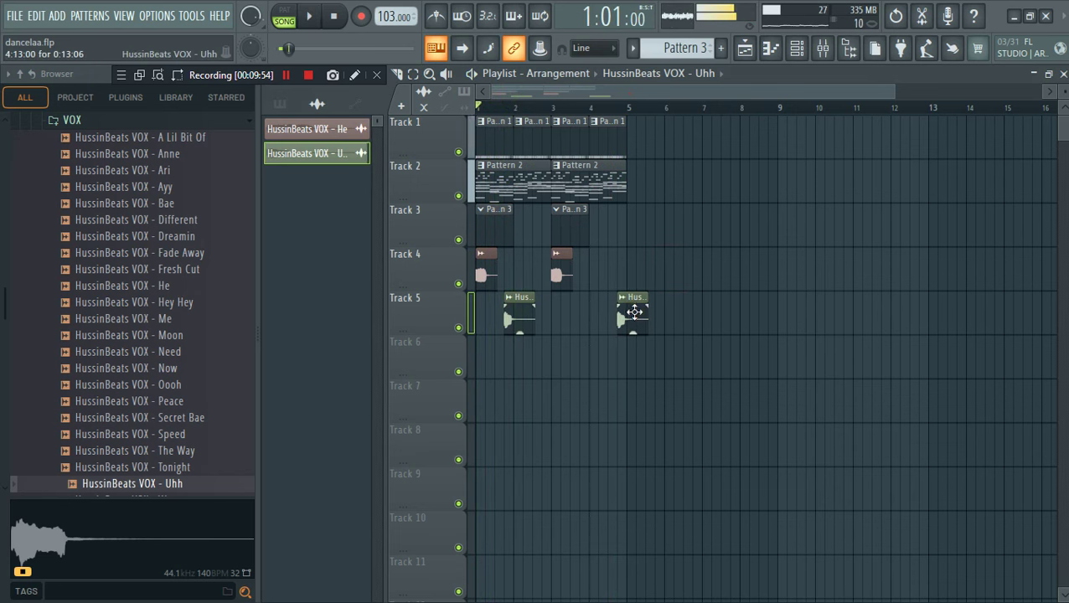
left_click(494, 109)
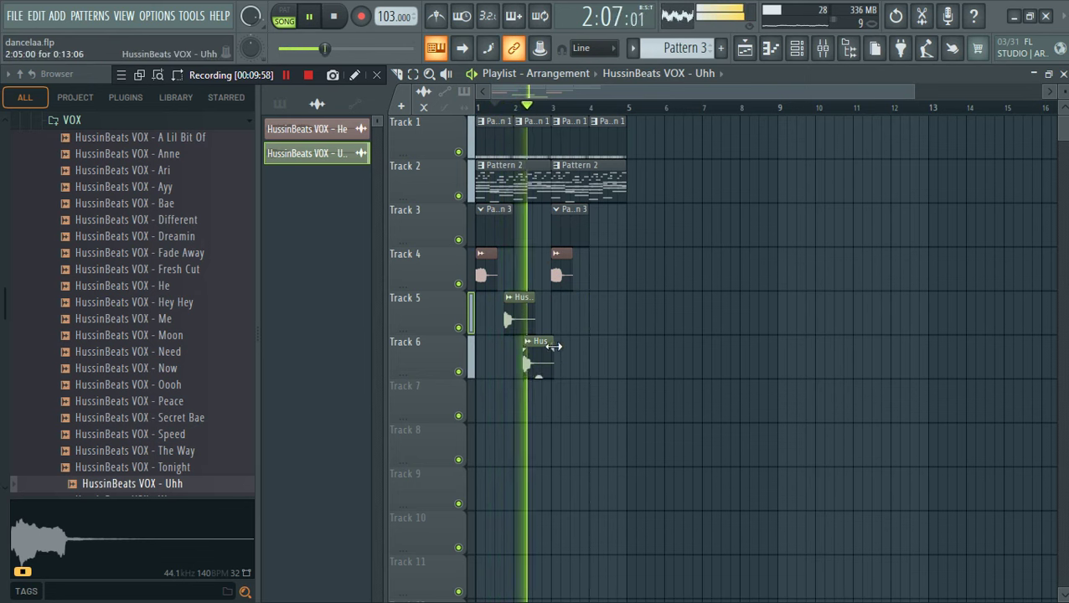
Fade out the Uhh clip on Track 6 across its length, set its gain to -22.0 dB and replay
key("space")
left_click_drag(557, 352, 513, 368)
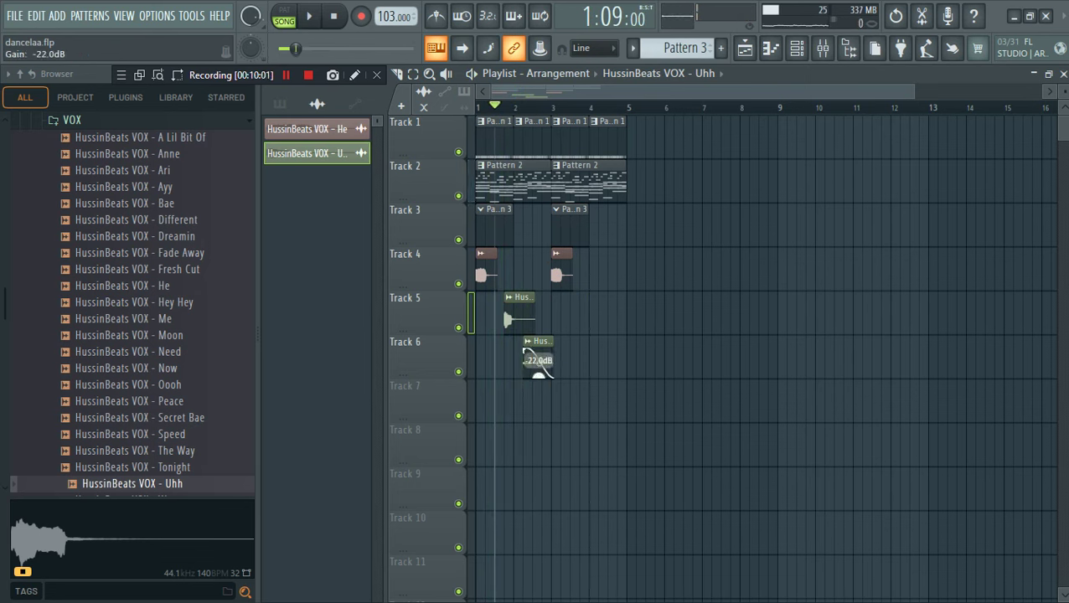
key("space")
Duplicate the Uhh clips on Tracks 5 and 6 two bars further on and set both Track 6 clips' gain to -3.9 dB
left_click_drag(591, 423, 593, 314)
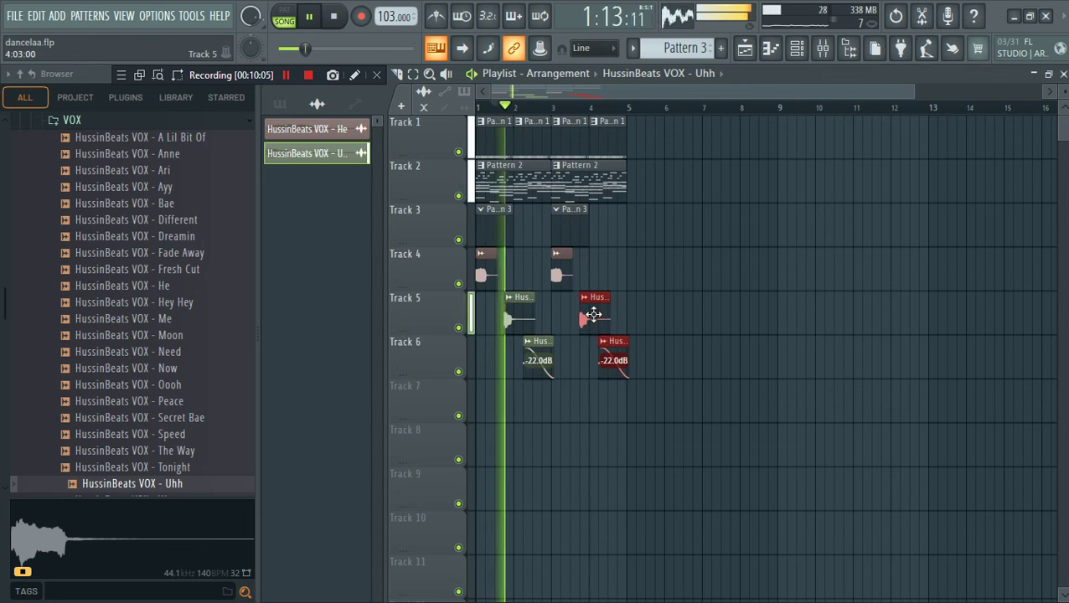
left_click_drag(682, 437, 540, 340)
key("space")
key("space")
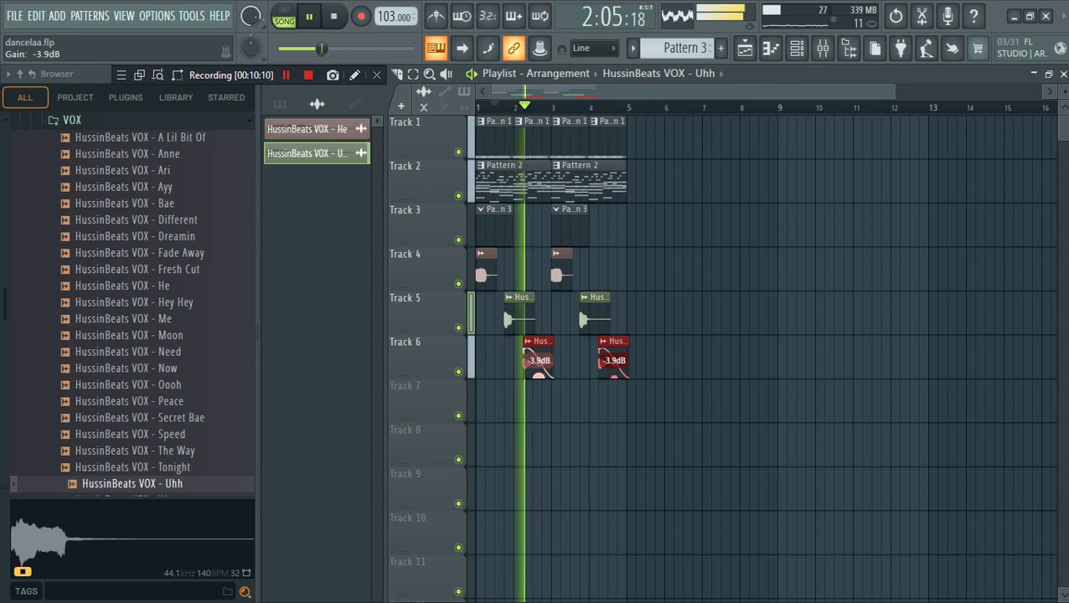
left_click(748, 308)
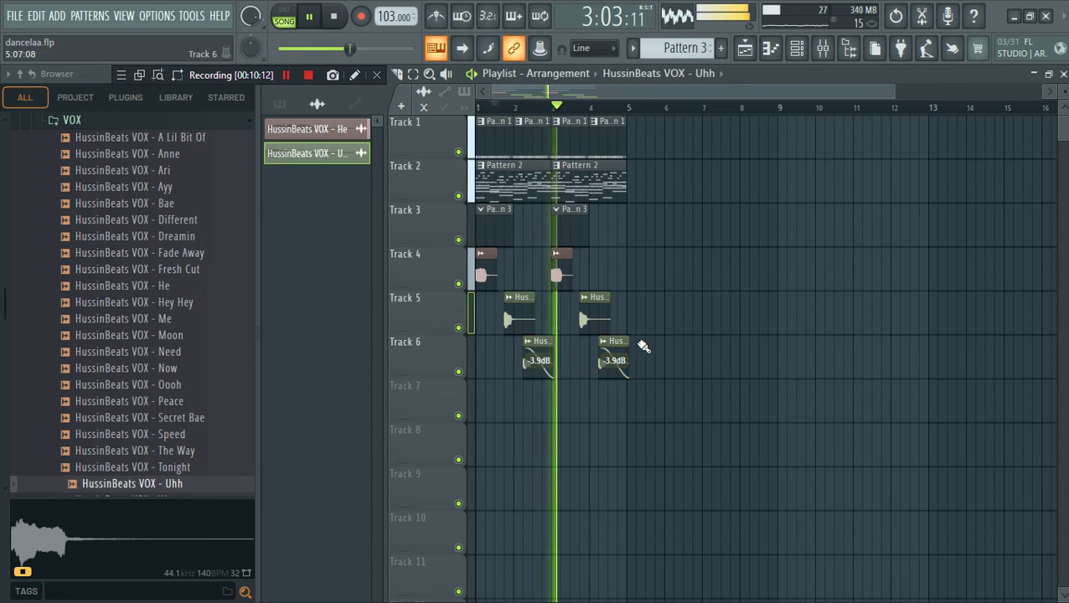
Shorten the second Uhh clip on Track 6 so it ends just before bar 5
left_click_drag(628, 344, 623, 344)
left_click(688, 311)
right_click(692, 308)
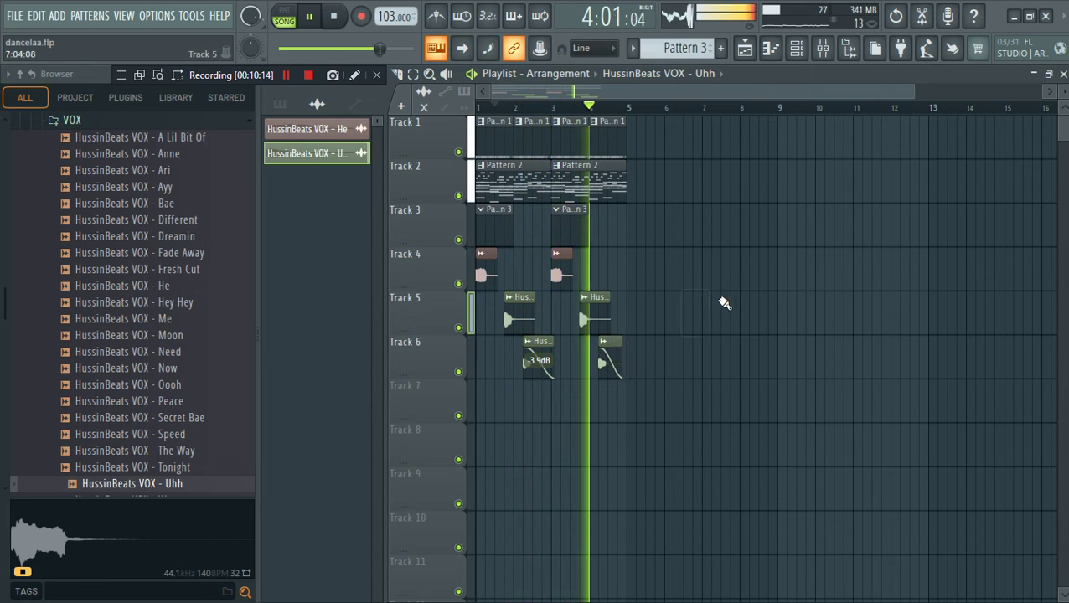
left_click(797, 48)
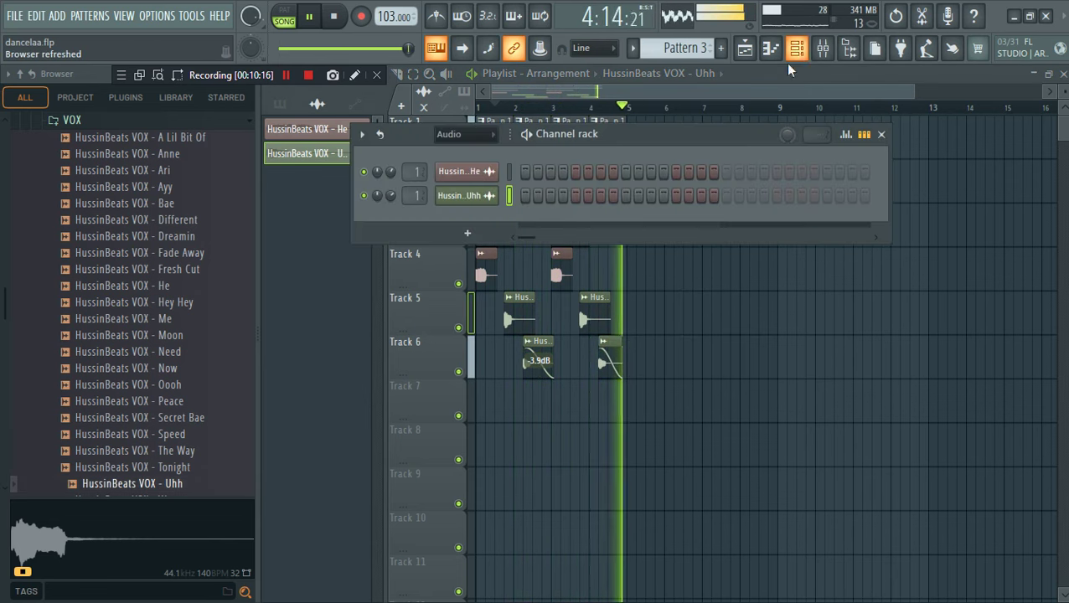
left_click(588, 94)
Stop playback and split Pattern 2 by channel into separate instrument patterns
left_click_drag(726, 427, 476, 150)
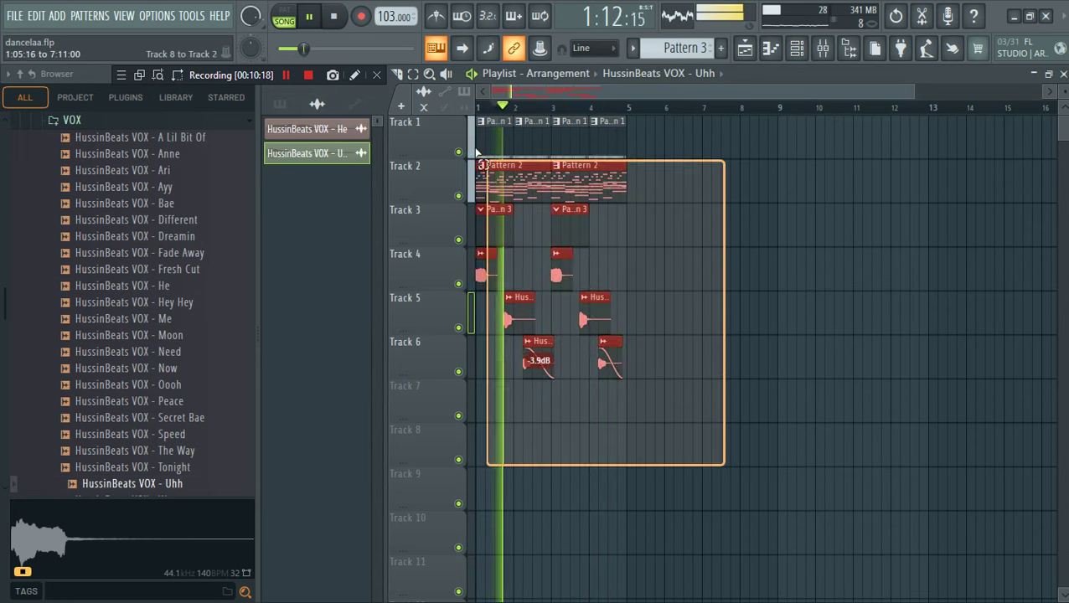
key("space")
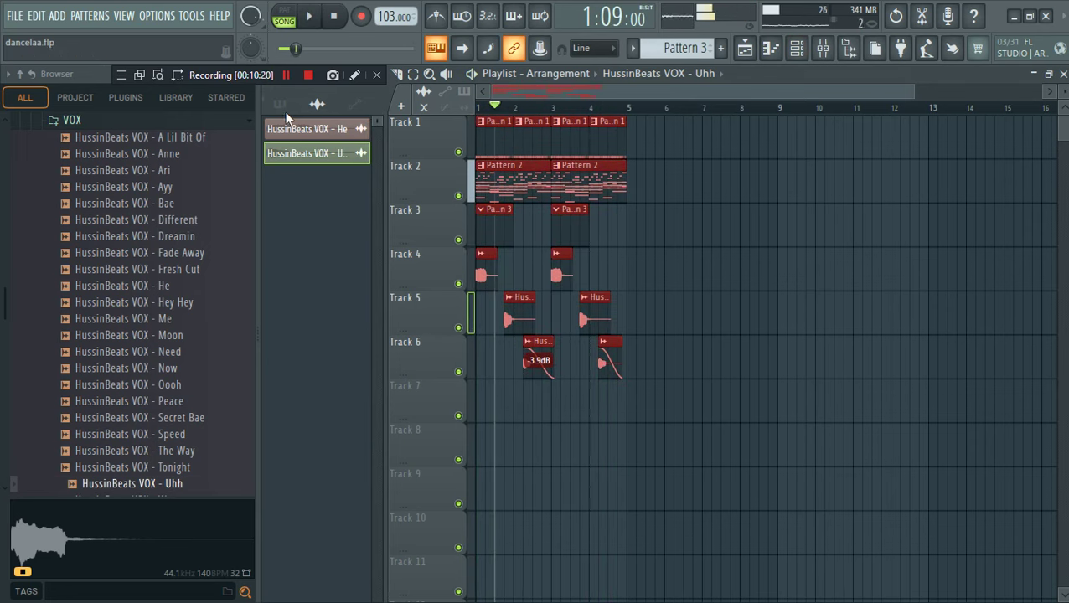
left_click(281, 105)
right_click(334, 153)
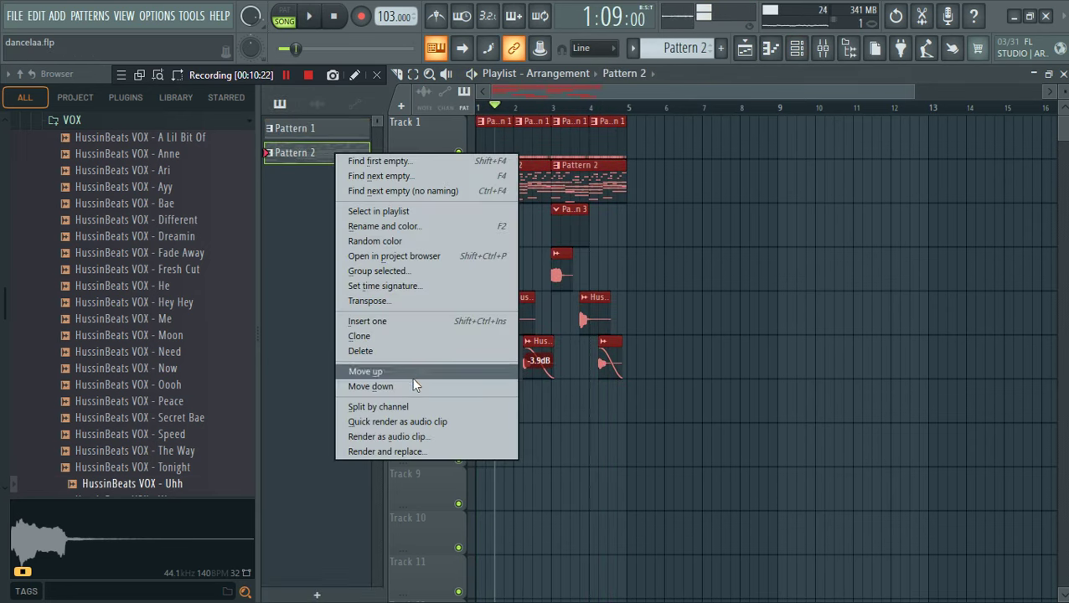
left_click(413, 406)
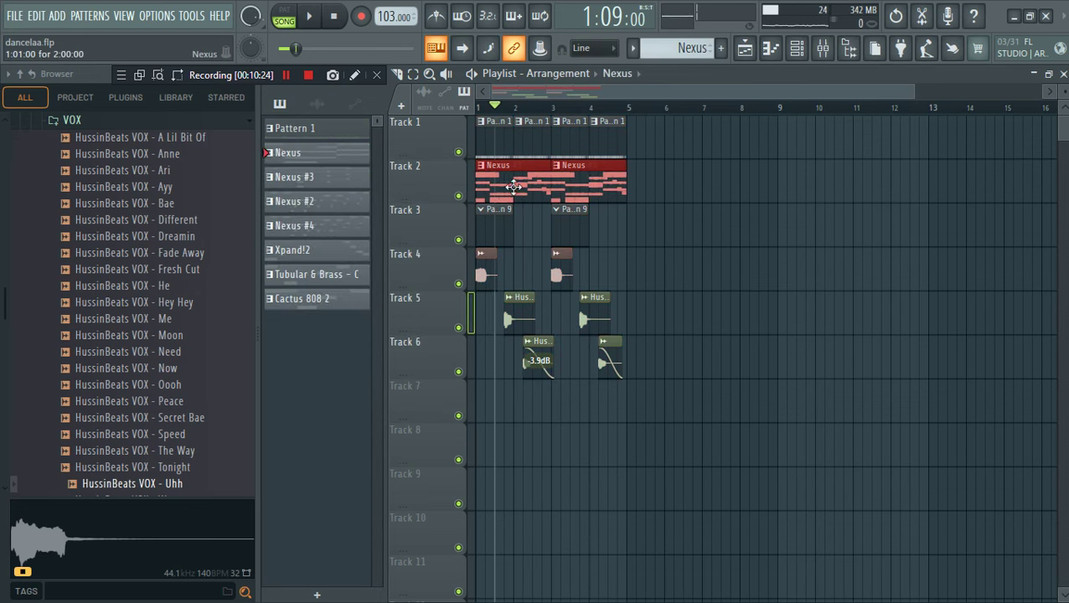
Duplicate the whole four-bar arrangement to bar 5 and delete the vocal clips from the copy
key("space")
left_click_drag(739, 375, 475, 113)
key("ctrl+b")
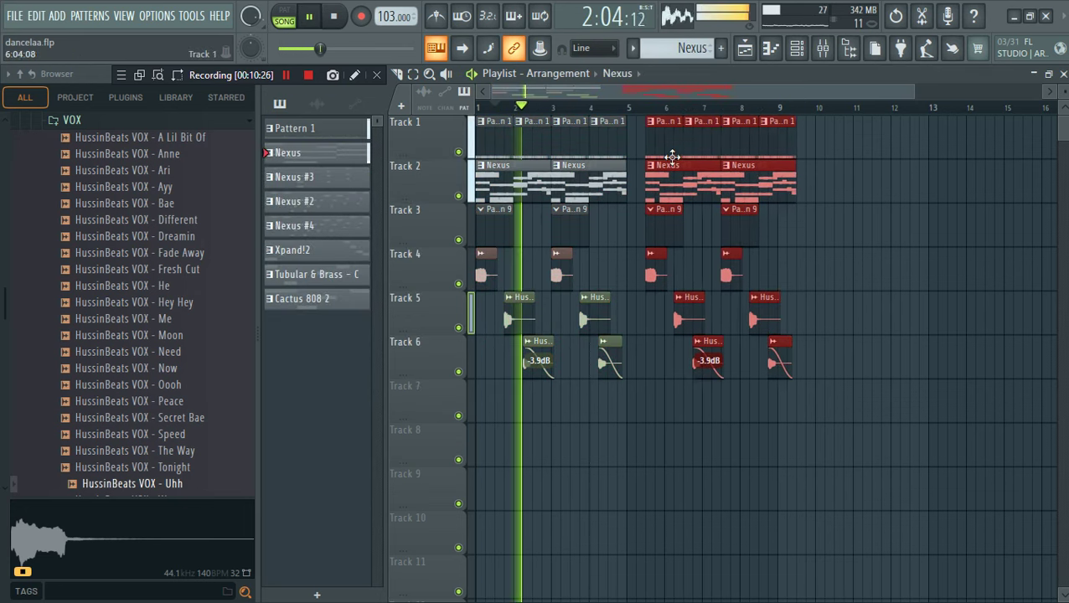
left_click_drag(831, 423, 629, 245)
key("Delete")
Move the stacked Nexus, Nexus #3, Nexus #2 and Nexus #4 clips at bar 5 from Track 2 to Tracks 4, 5, 6 and 7
left_click_drag(671, 181, 675, 312)
left_click_drag(678, 182, 682, 361)
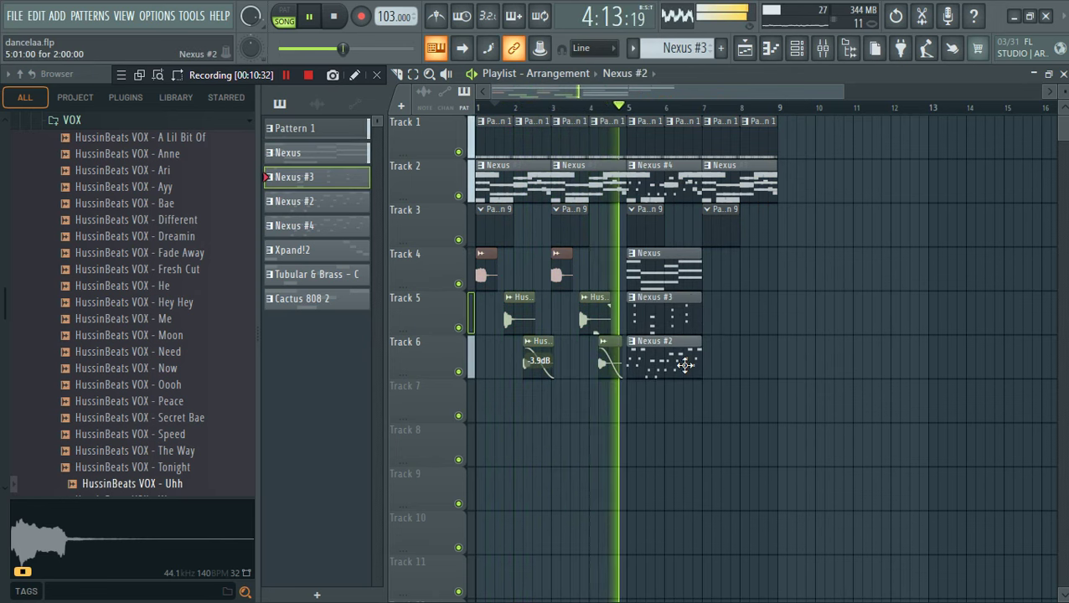
left_click_drag(680, 182, 763, 456)
right_click(763, 453)
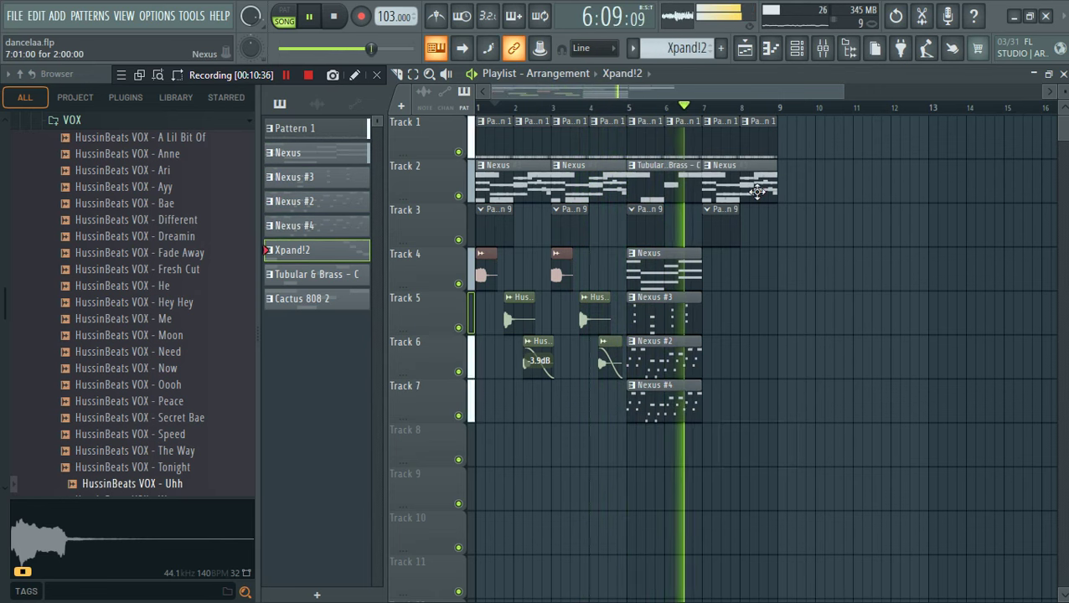
Delete the clips in bars 7 and 8 and replace them with a copy of the bars 5–6 block
left_click_drag(725, 247, 794, 142)
key("Delete")
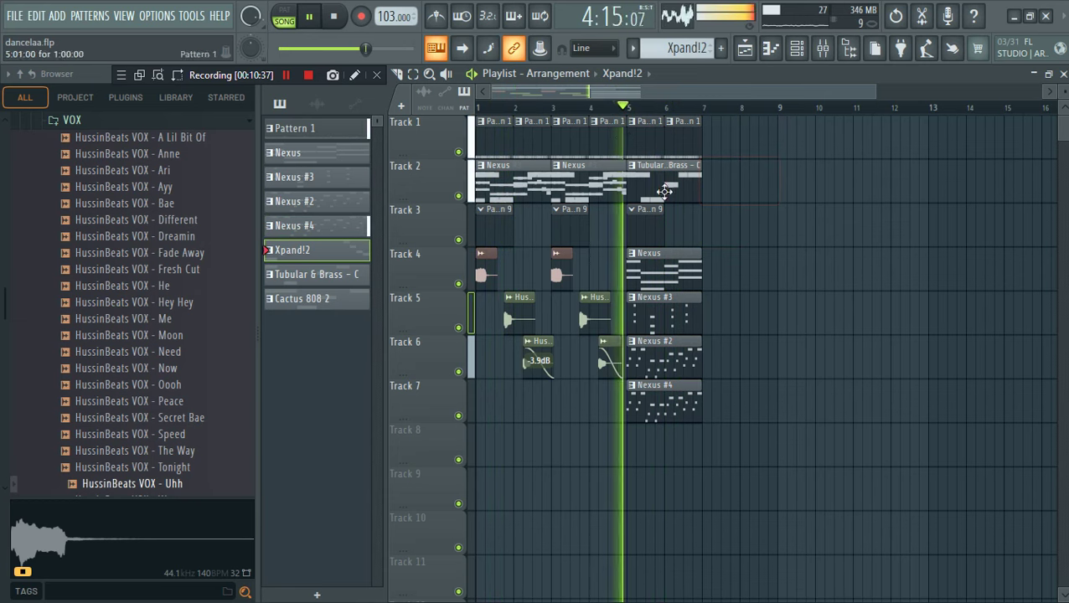
left_click_drag(748, 452, 652, 148)
mouse_move(645, 151)
left_mouse_down()
mouse_move(744, 153)
mouse_move(720, 153)
left_mouse_up()
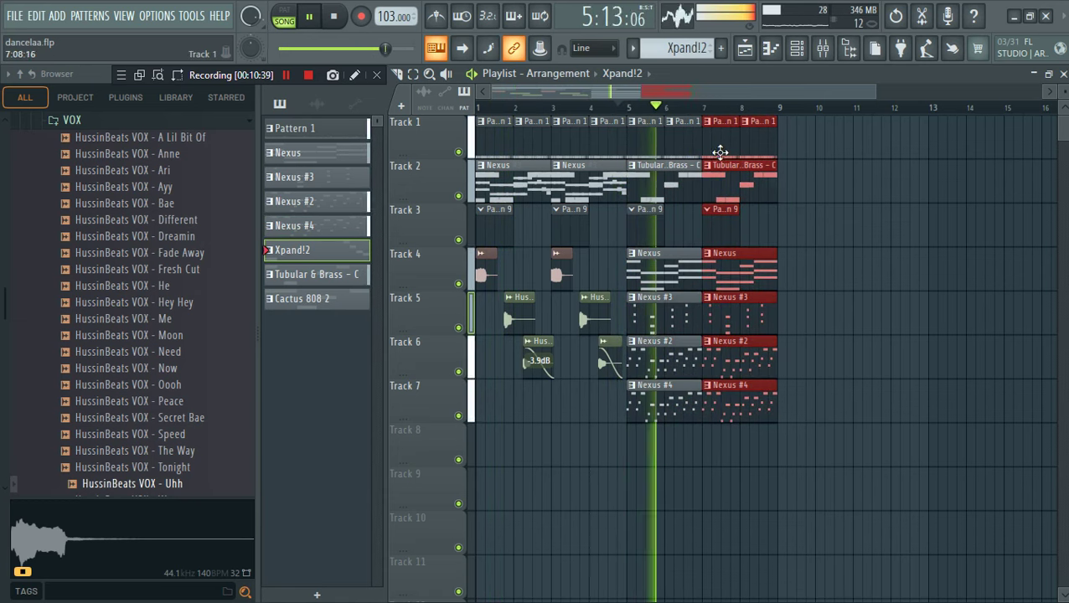
left_click(841, 165)
right_click(841, 165)
Duplicate the full instrument section from bars 5–8 to bars 9 and 13, extending the arrangement up to bar 17
left_click_drag(825, 457, 646, 146)
left_click_drag(650, 149, 900, 150)
key("ctrl+b")
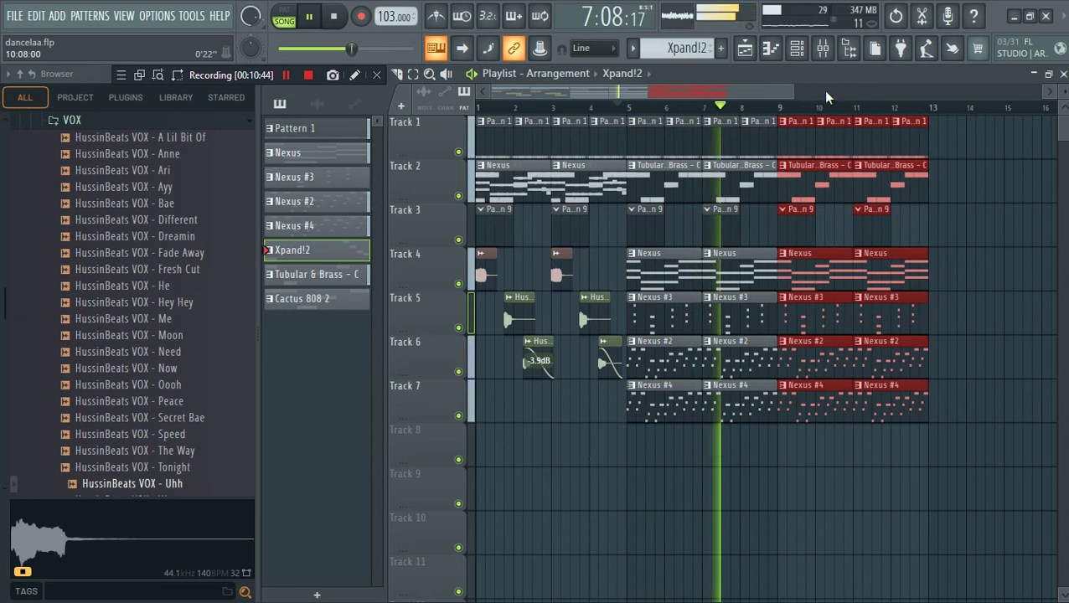
left_click_drag(789, 92, 1039, 92)
left_click_drag(801, 456, 469, 131)
left_click_drag(764, 465, 635, 117)
key("ctrl+b")
left_click(874, 172)
right_click(875, 181)
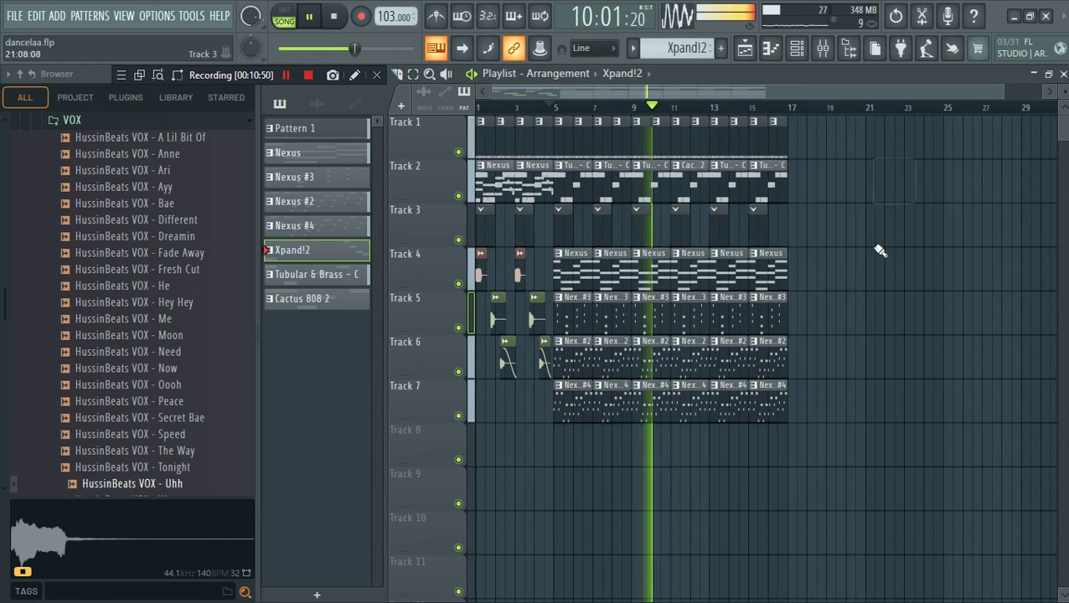
Duplicate the entire 16-bar arrangement so the copy starts at bar 17
left_click_drag(852, 492, 481, 132)
key("ctrl+b")
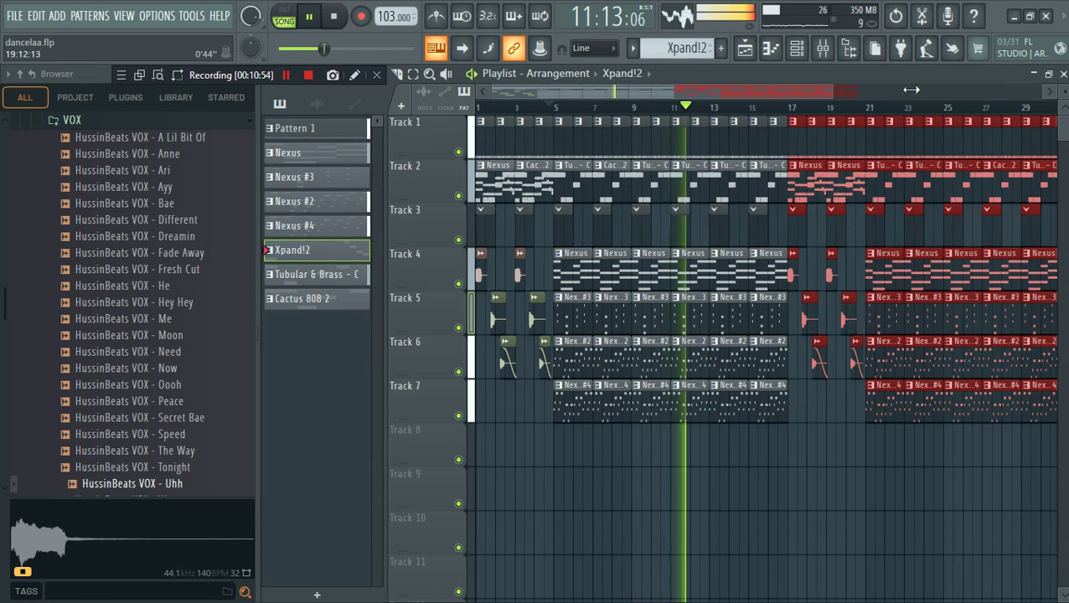
left_click_drag(840, 92, 1039, 92)
left_click(953, 217)
right_click(954, 217)
Delete all the Pattern 9 clips from Track 3
left_click_drag(870, 224, 502, 226)
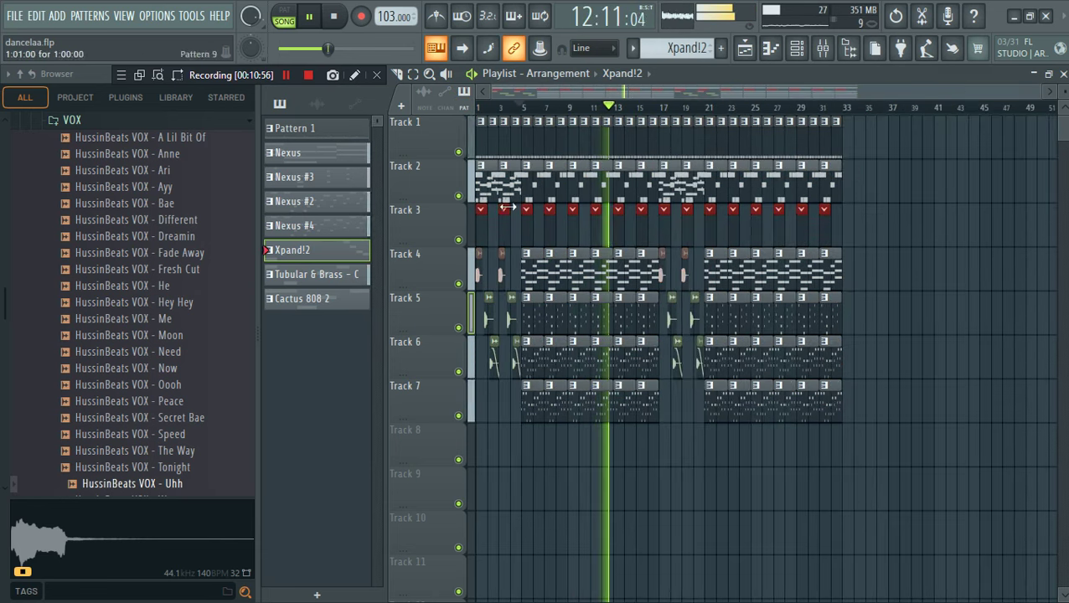
left_click(797, 49)
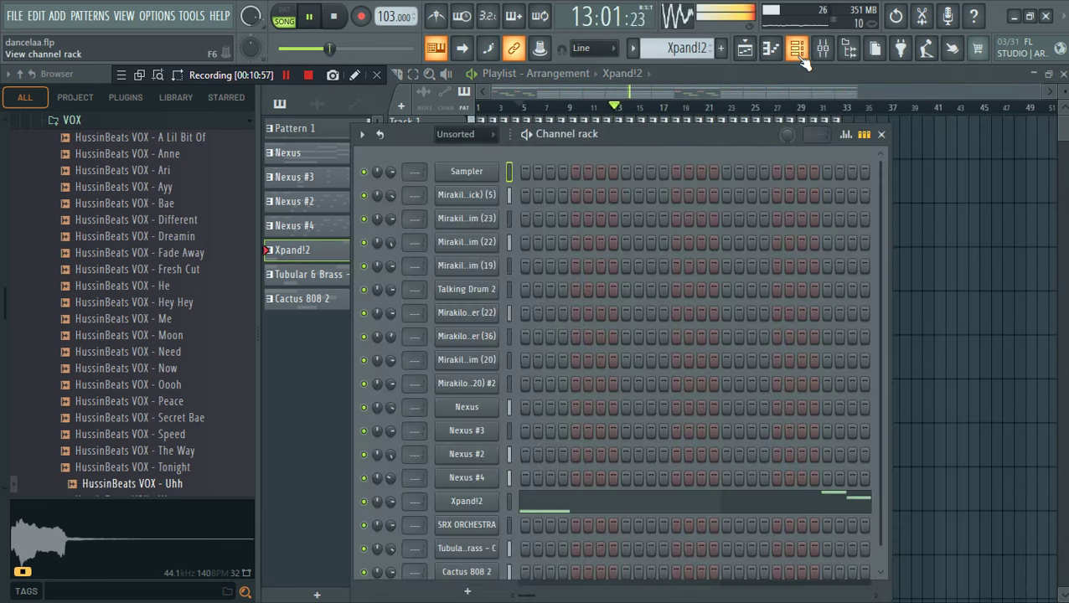
left_click(763, 93)
left_click(922, 175)
right_click(925, 180)
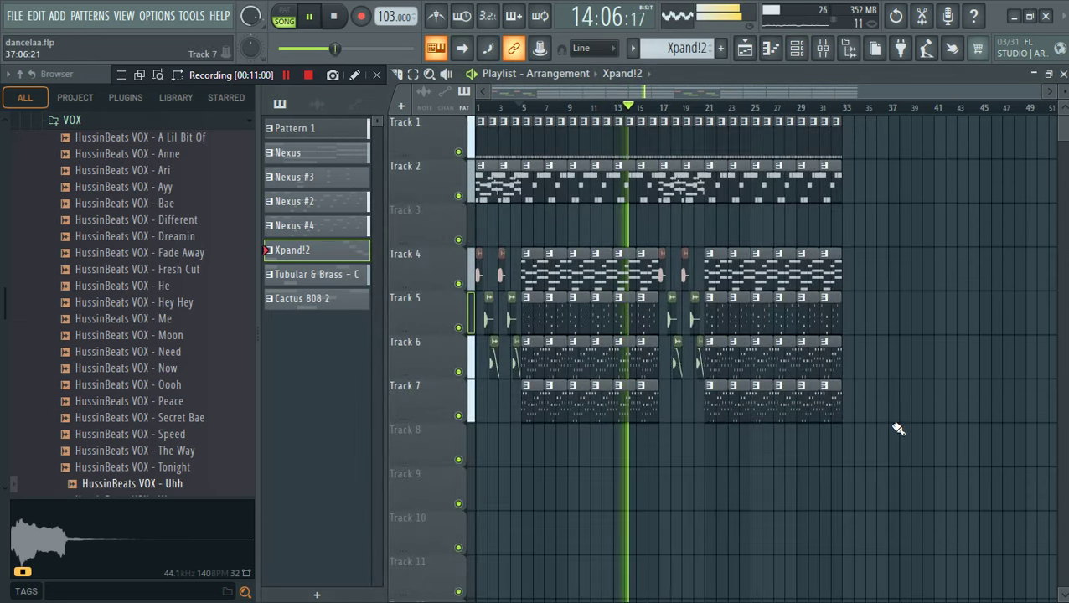
Delete all clips from bar 21 onward and duplicate the bars 17–20 vocal section to bar 21
left_click_drag(893, 427, 711, 119)
key("Delete")
mouse_move(743, 399)
left_mouse_down()
mouse_move(664, 146)
mouse_move(709, 162)
left_mouse_up()
left_click(838, 219)
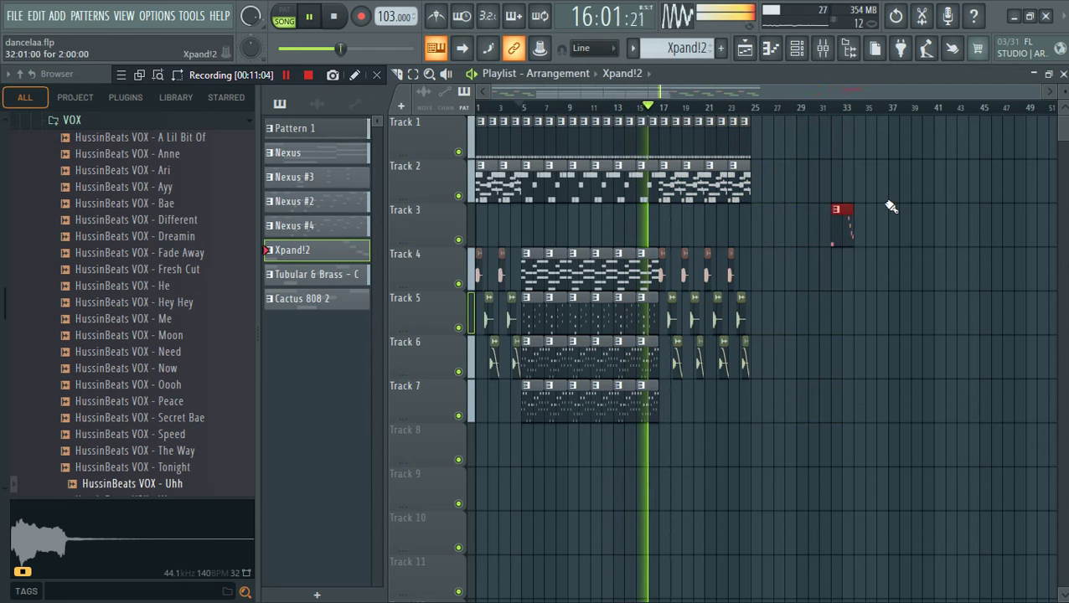
right_click(841, 229)
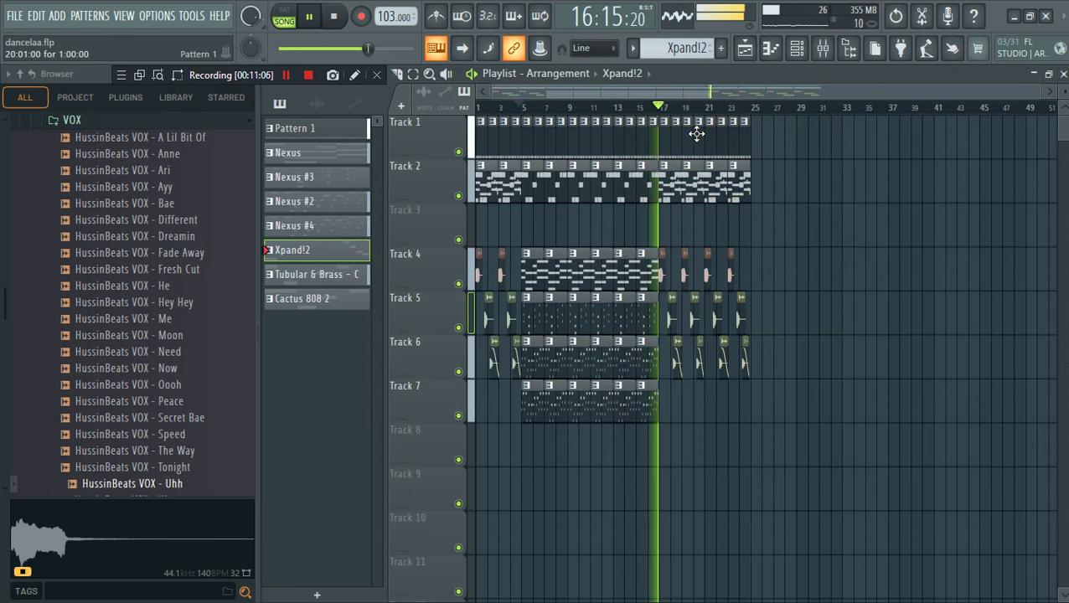
Delete the last two Nexus #2 clips on Track 6, covering bars 13 to 16, during playback
key("space")
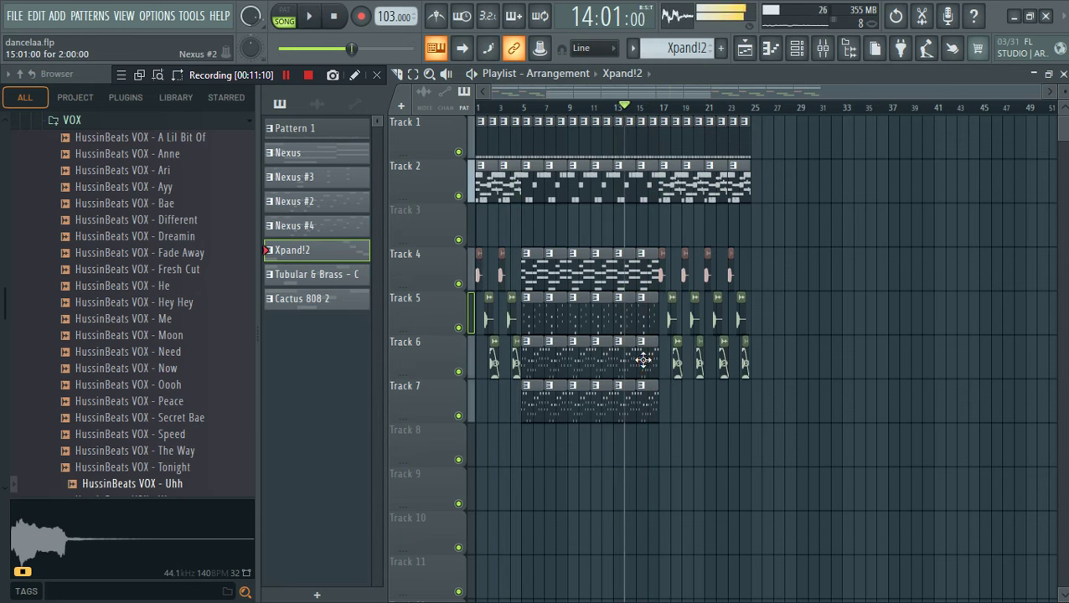
right_click(638, 358)
key("space")
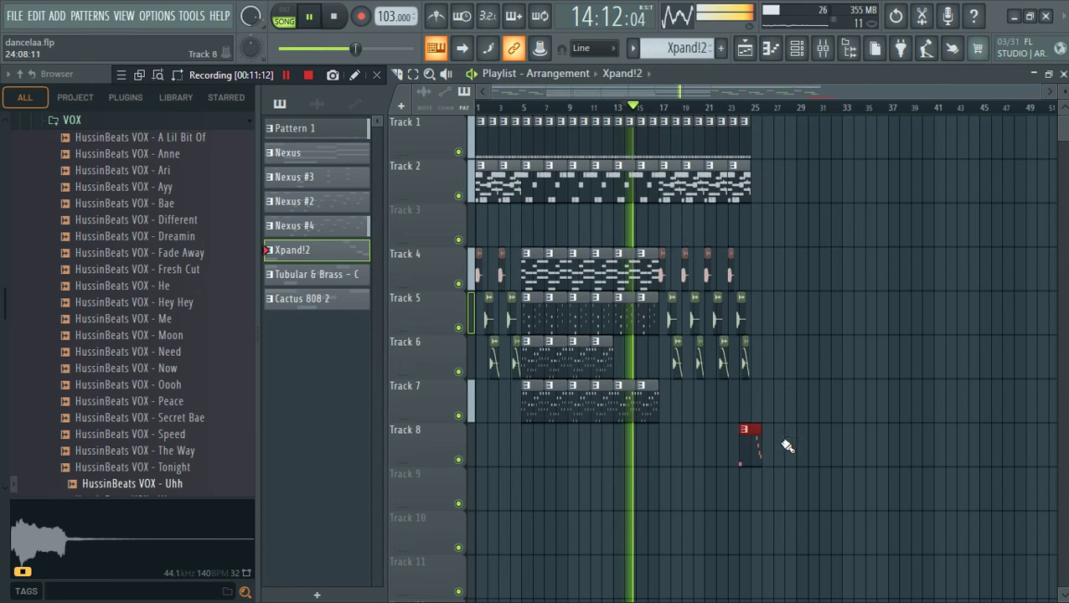
left_click(765, 445)
right_click(764, 445)
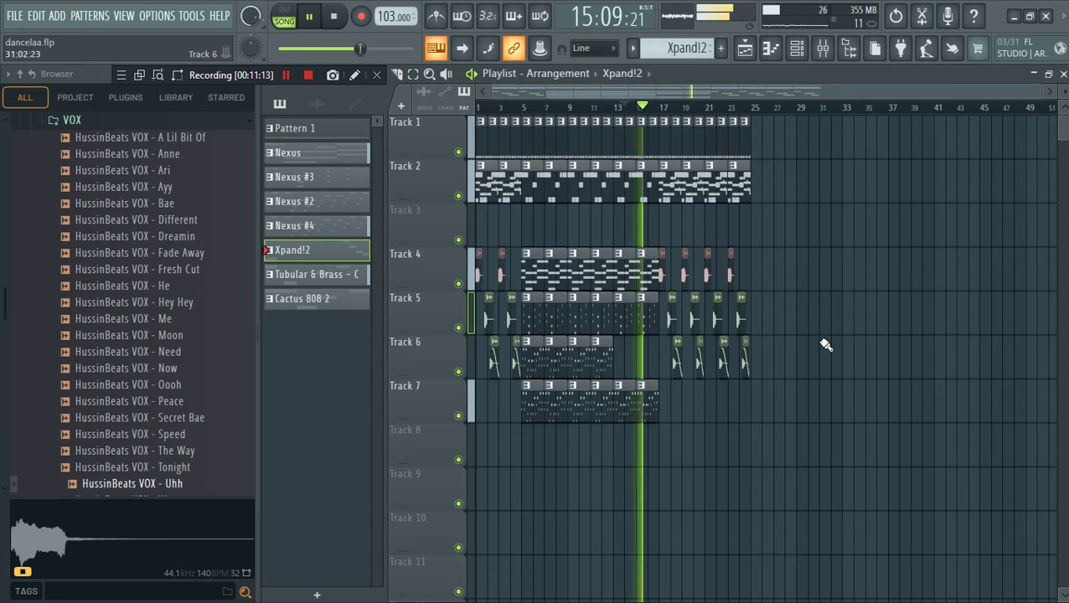
Remove the Pattern 1 clips from the first four bars of Track 1 and save the project
left_click(522, 94)
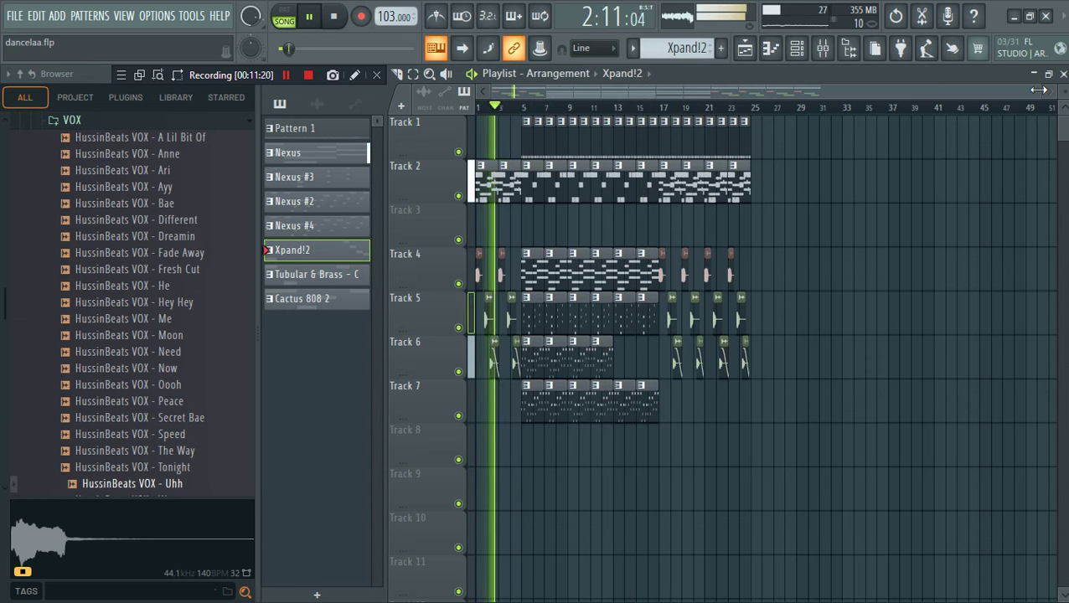
left_click_drag(1039, 89, 668, 119)
key("ctrl+s")
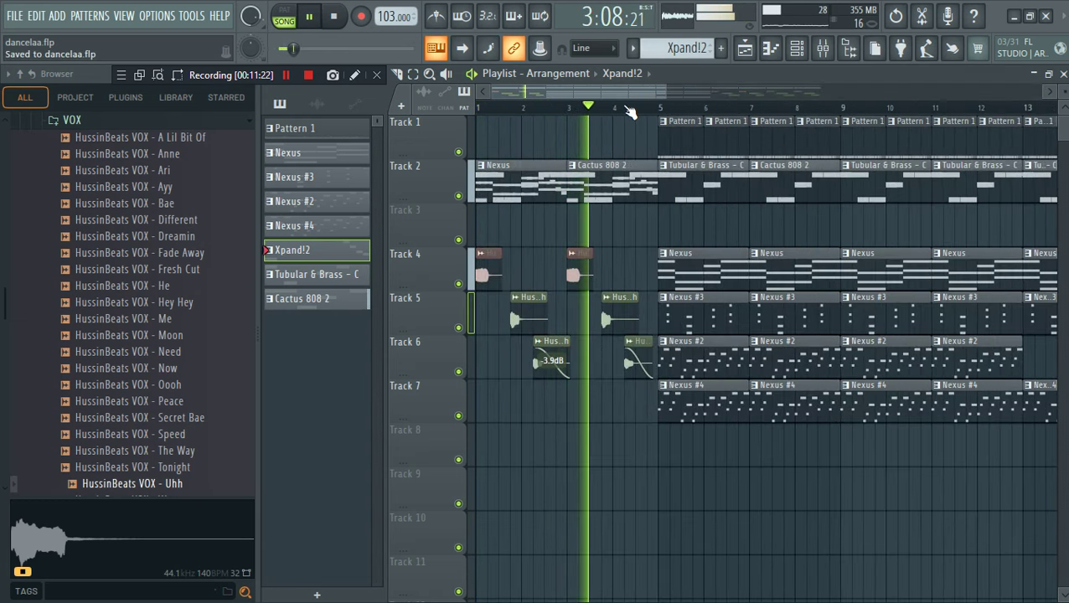
left_click_drag(667, 92, 1066, 134)
key("ctrl+s")
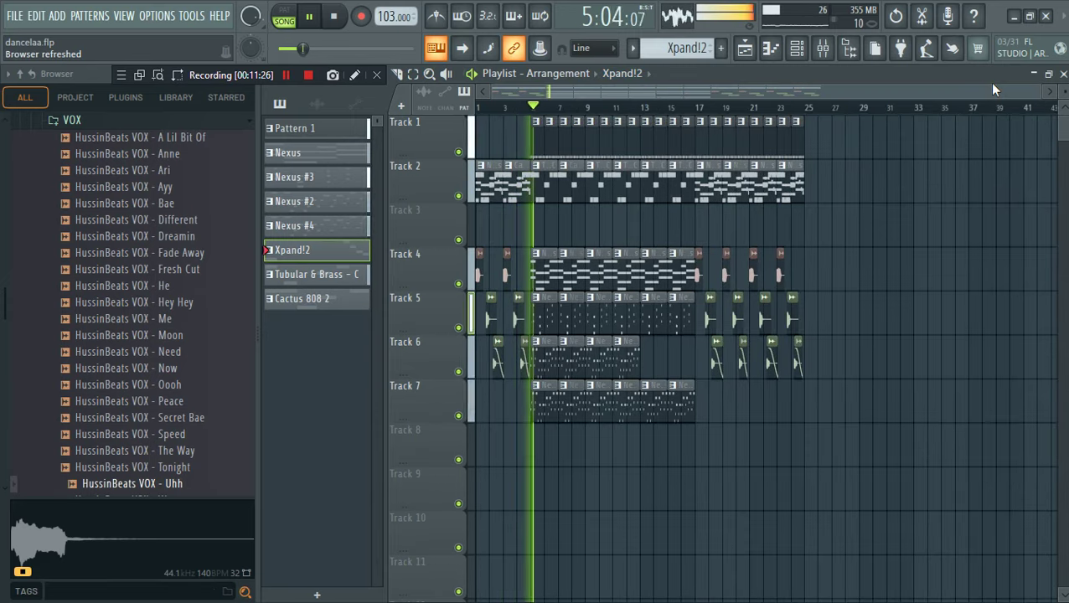
key("ctrl+s")
Save the project again and duplicate the final four-bar vocal section from bar 21 to bar 25
left_click(874, 241)
right_click(874, 243)
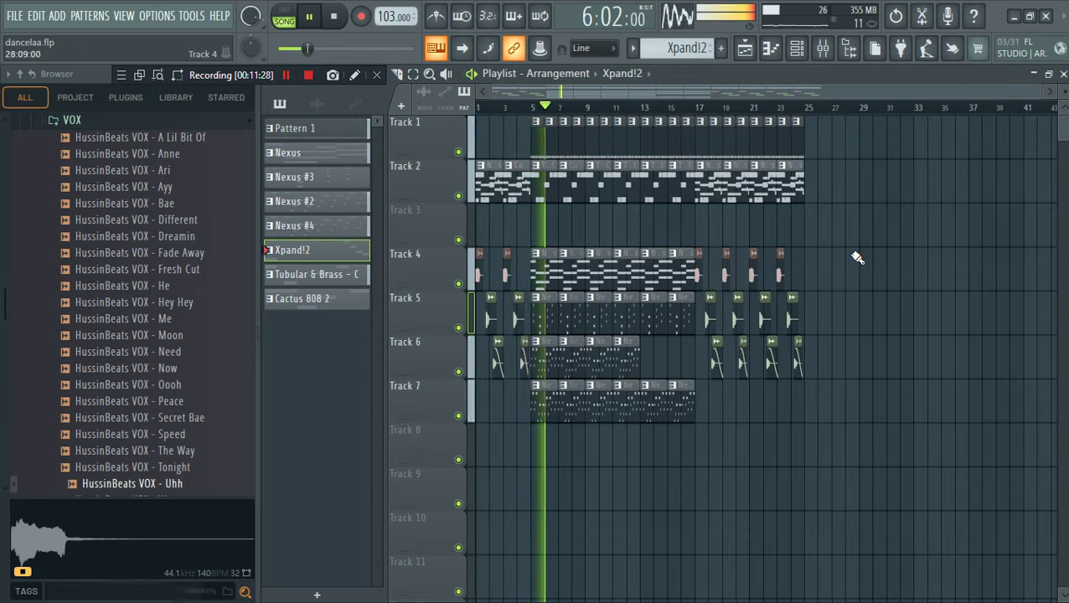
left_click(854, 252)
right_click(860, 250)
right_click(863, 253)
key("ctrl+s")
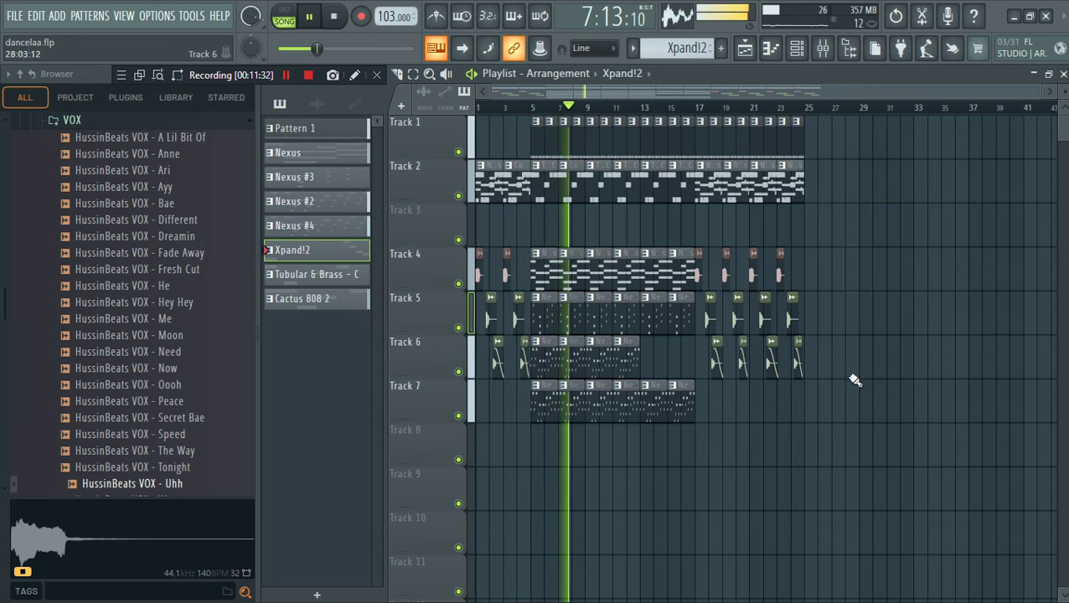
left_click_drag(849, 420, 757, 126)
key("ctrl+b")
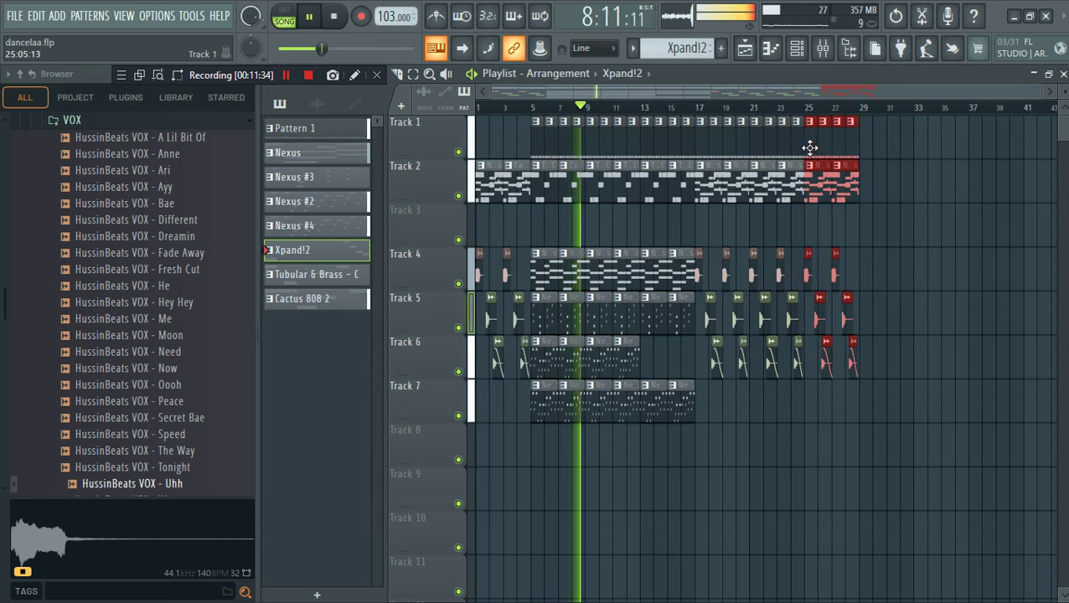
Browse the hussinbeats - Secret kit's CLAPS and HH-CS folders and audition the HussinBeats CS - Clicky sample
left_click(72, 120)
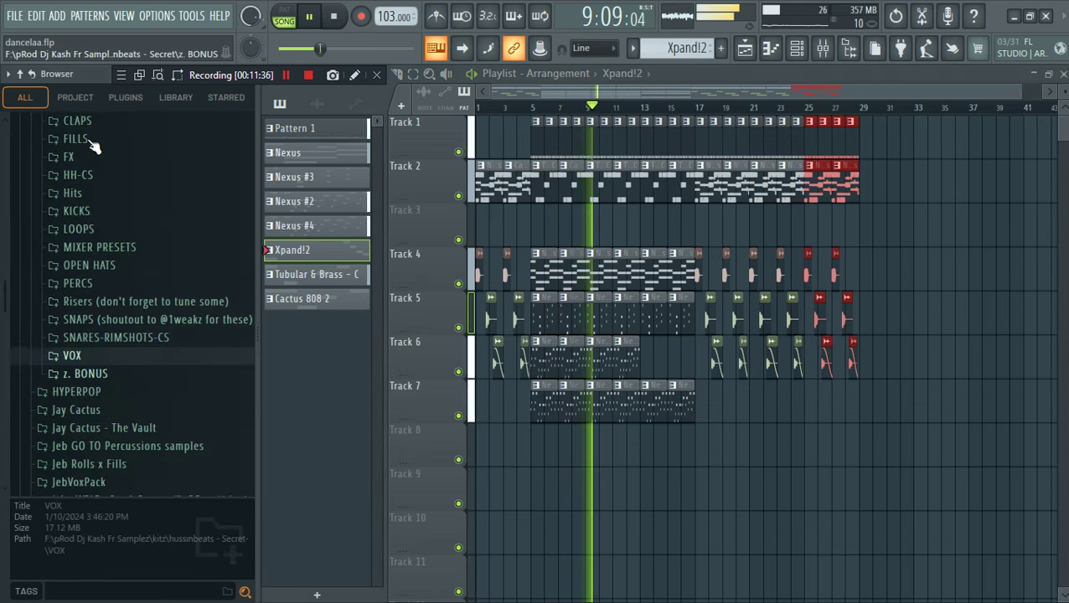
scroll(76, 277, "up", 2)
left_click(77, 192)
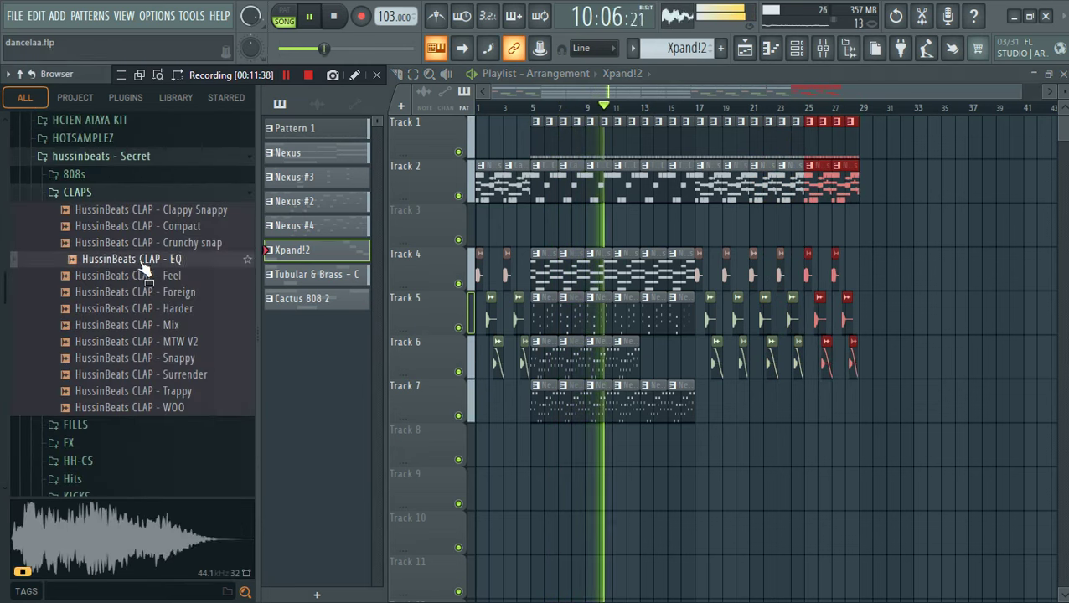
left_click(84, 193)
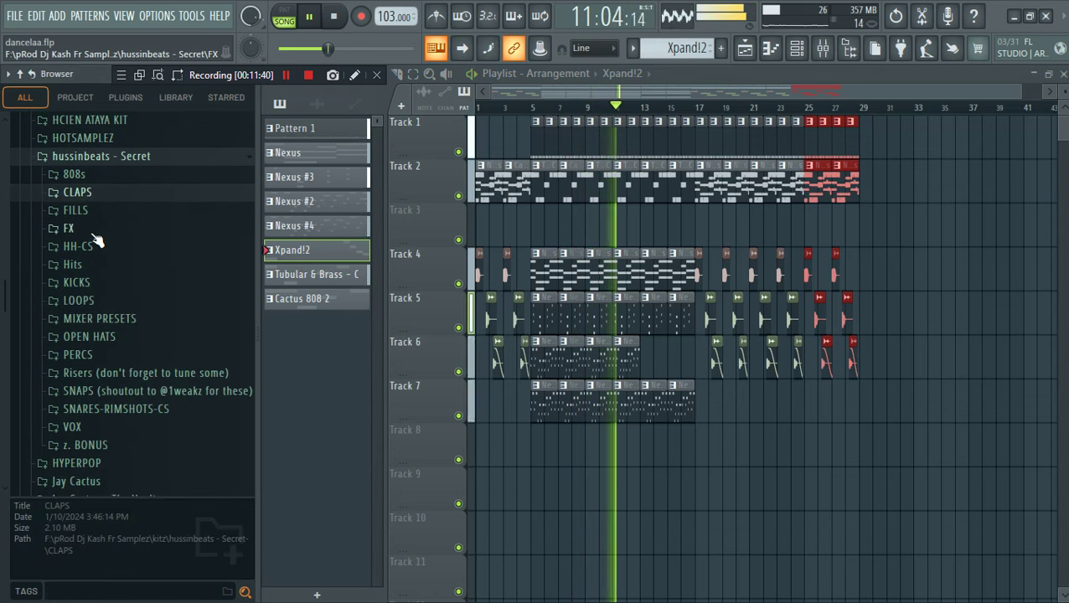
left_click(78, 245)
left_click_drag(99, 254, 143, 243)
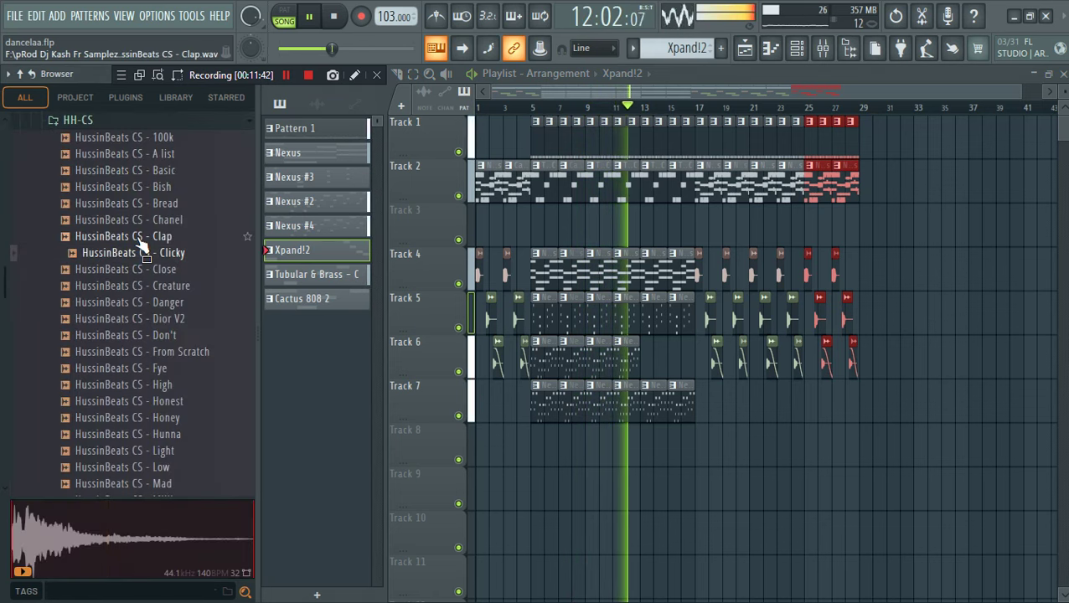
Check the channel rack and play the arrangement again from the beginning
left_click(797, 50)
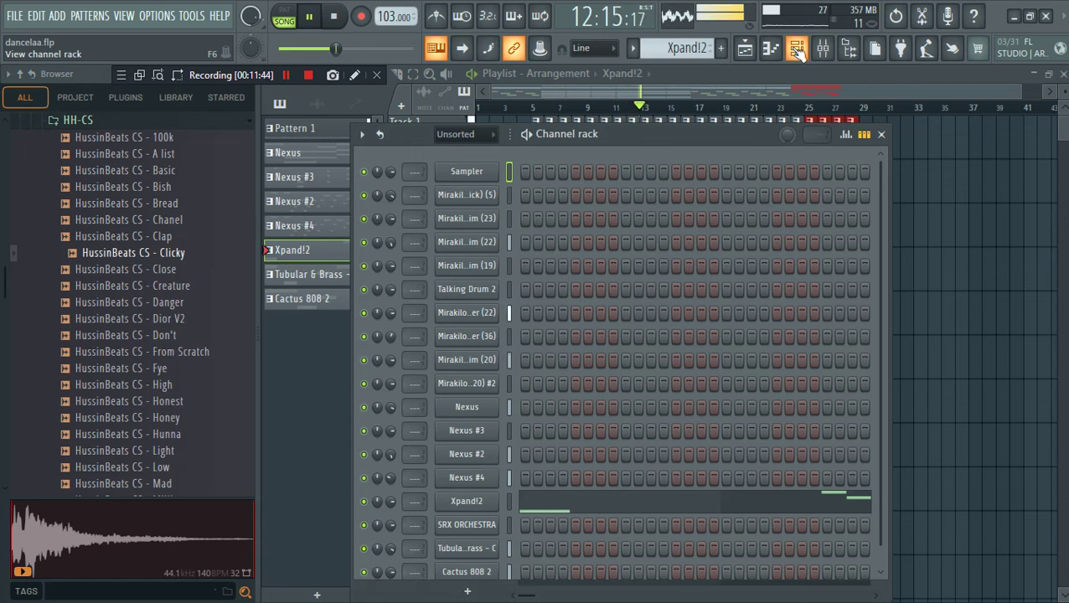
key("F6")
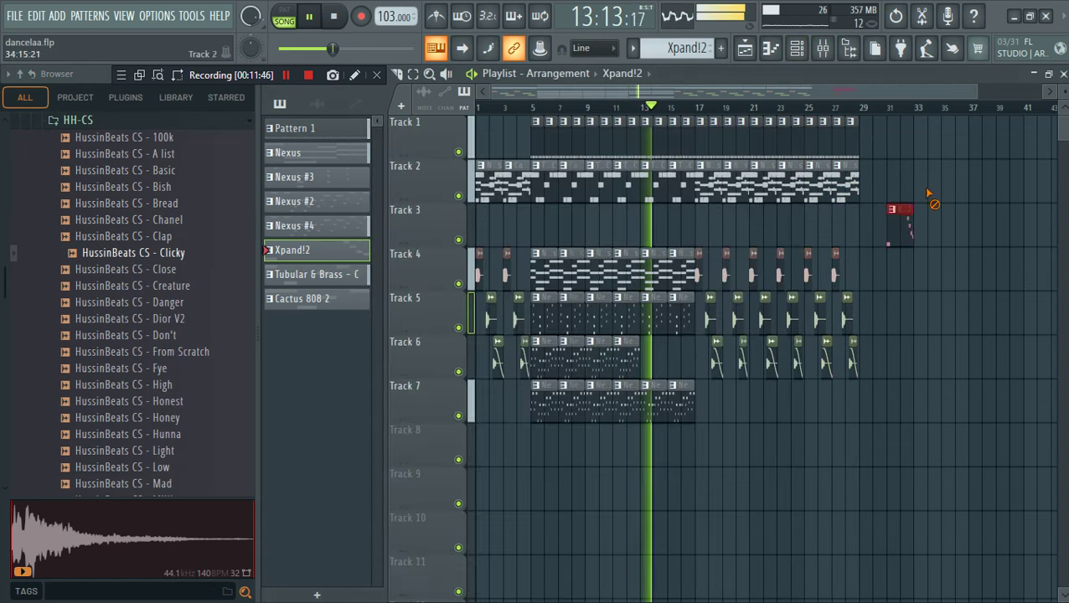
left_click(797, 50)
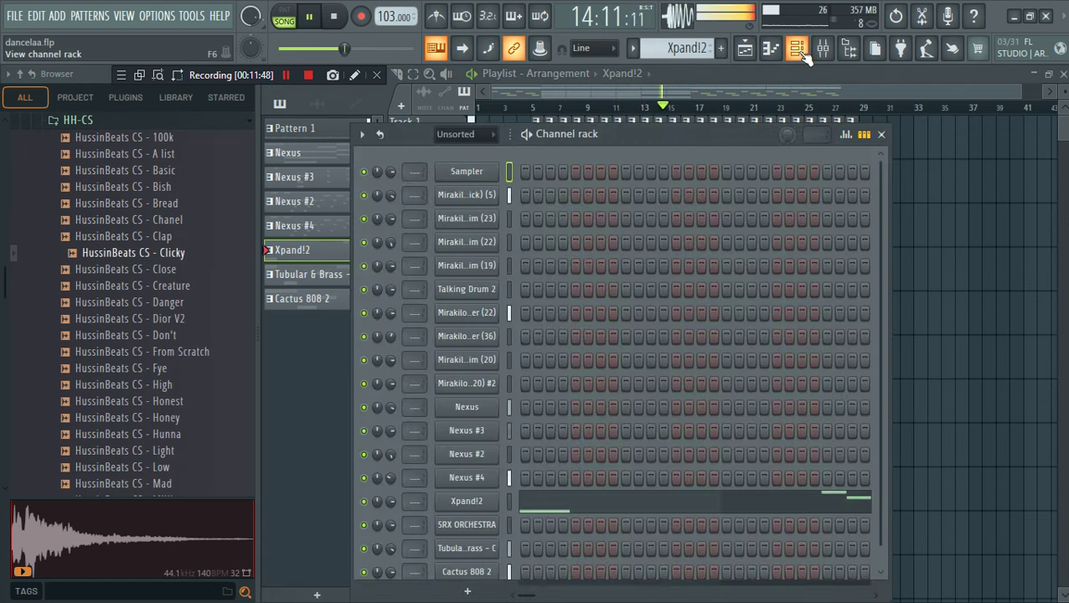
key("F6")
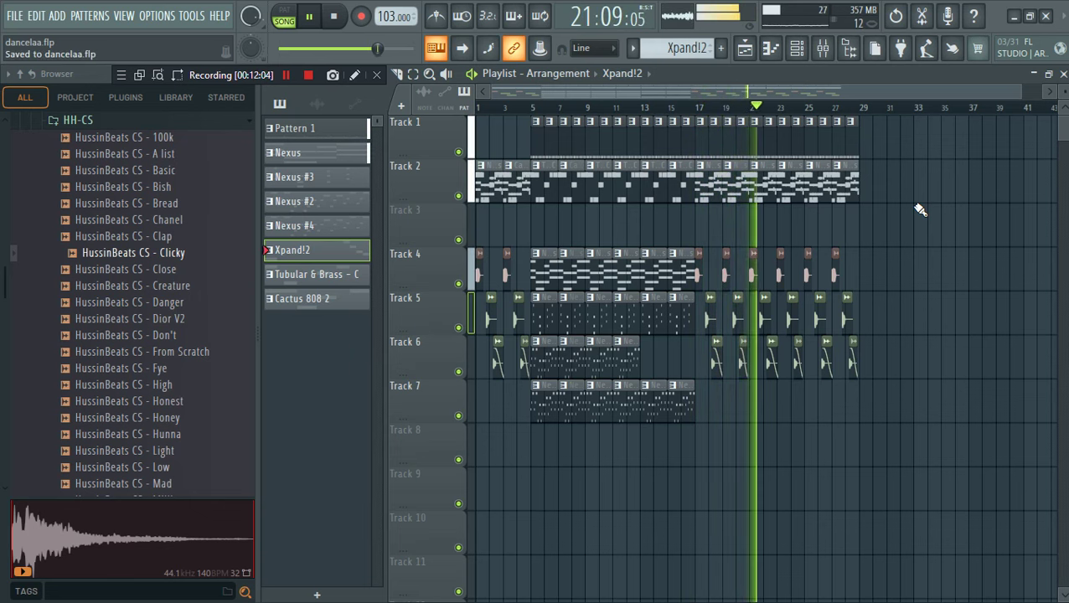
key("space")
key("space")
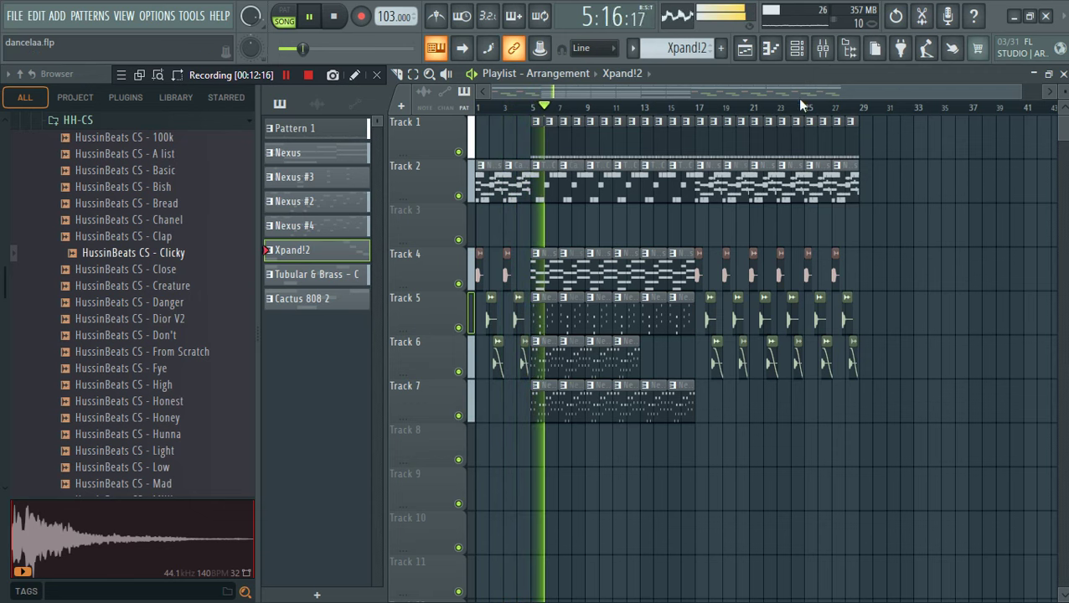
Lower the project tempo to 102 BPM and restretch all channels to match
left_click_drag(1021, 90, 1067, 90)
left_click(930, 227)
right_click(927, 232)
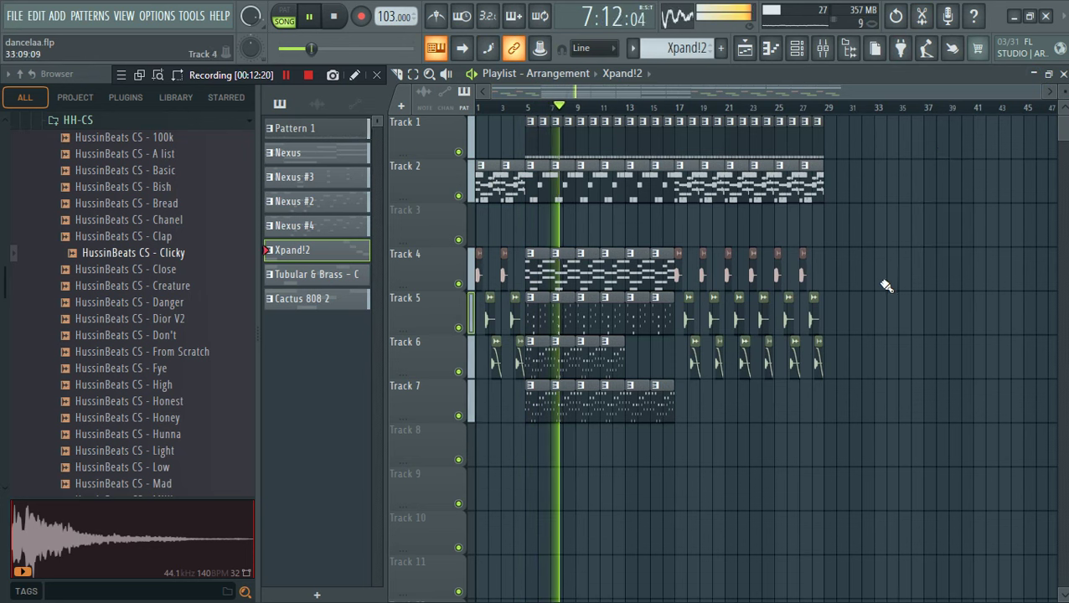
left_click_drag(384, 23, 405, 39)
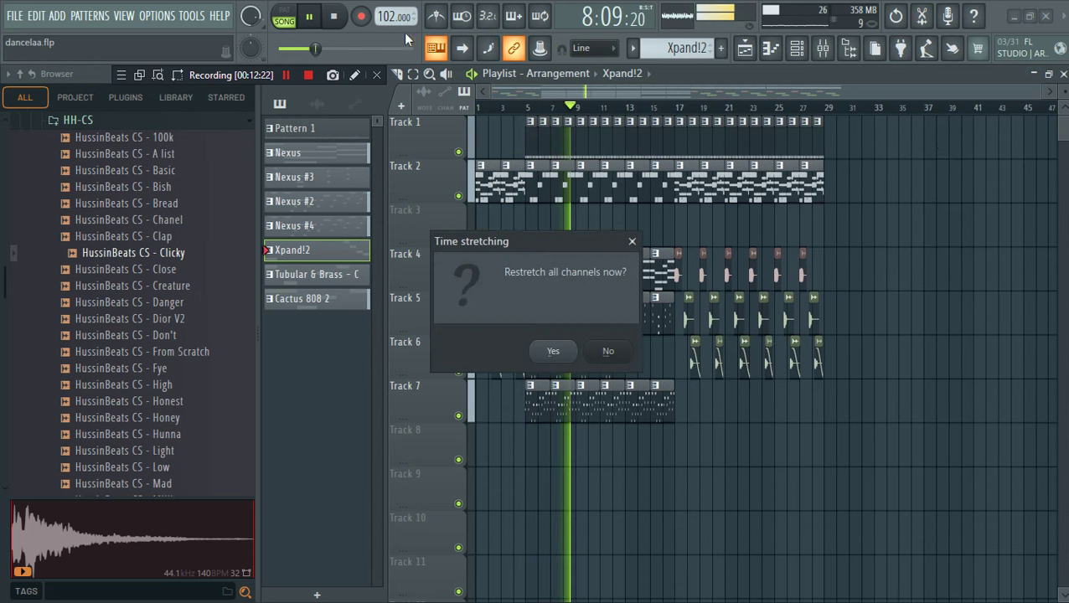
left_click(552, 350)
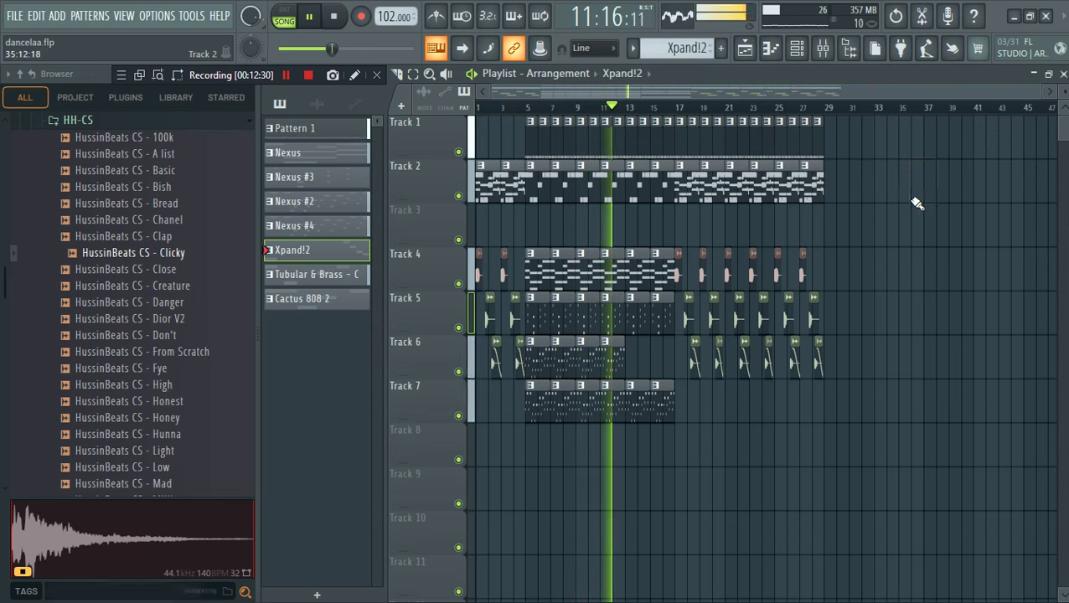
Save the project while the arrangement keeps playing
left_click(829, 52)
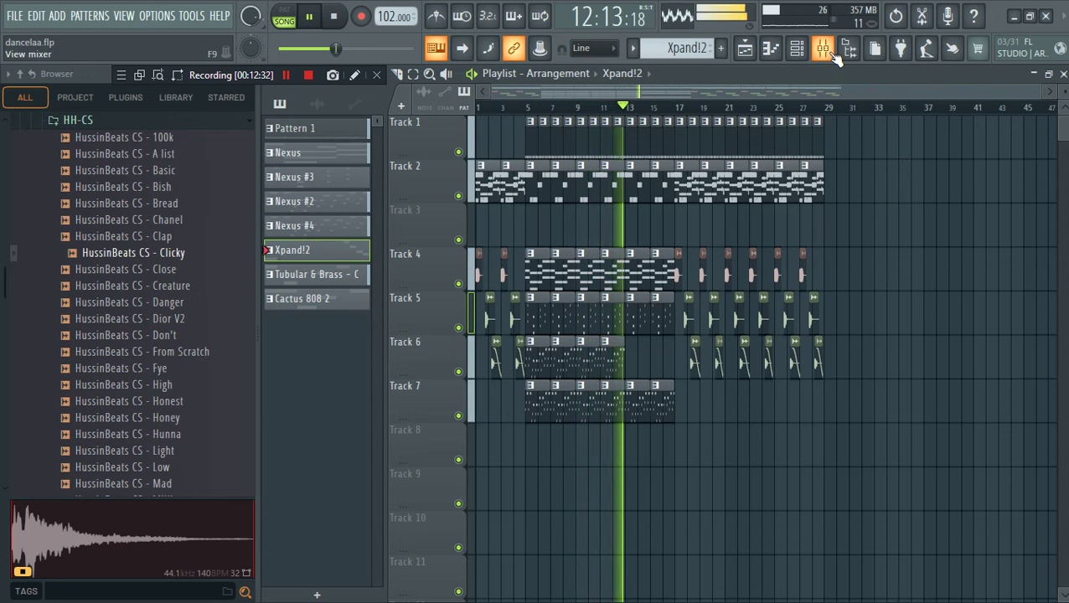
key("Escape")
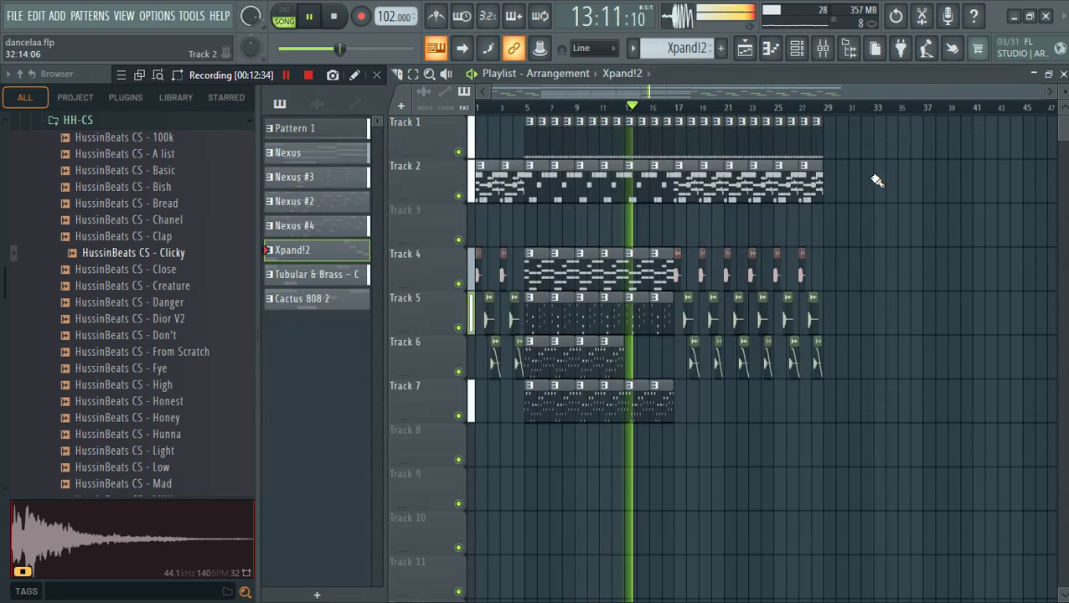
key("ctrl+s")
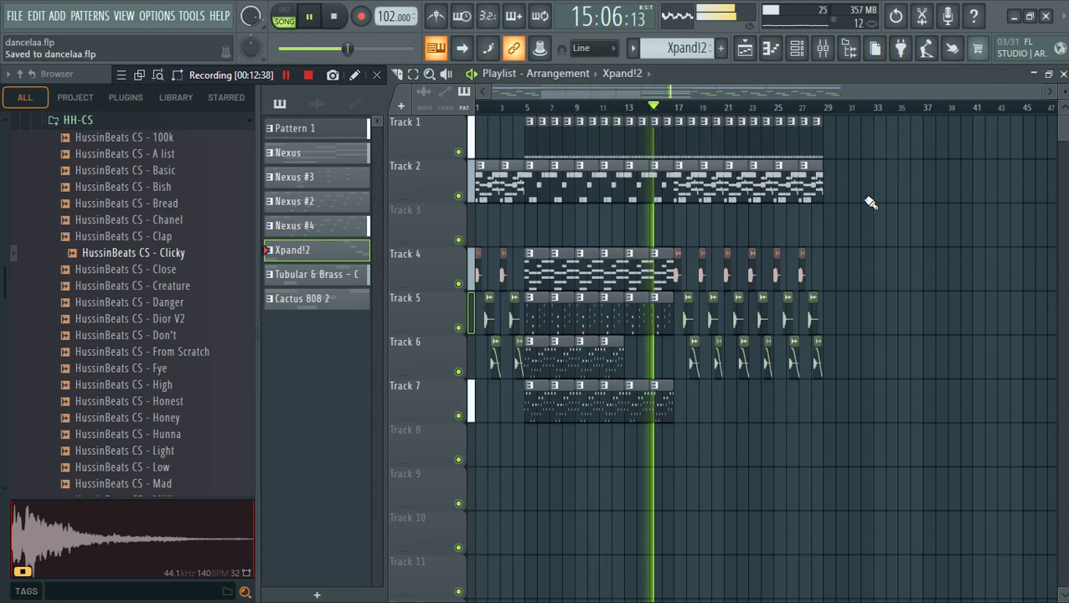
key("ctrl+s")
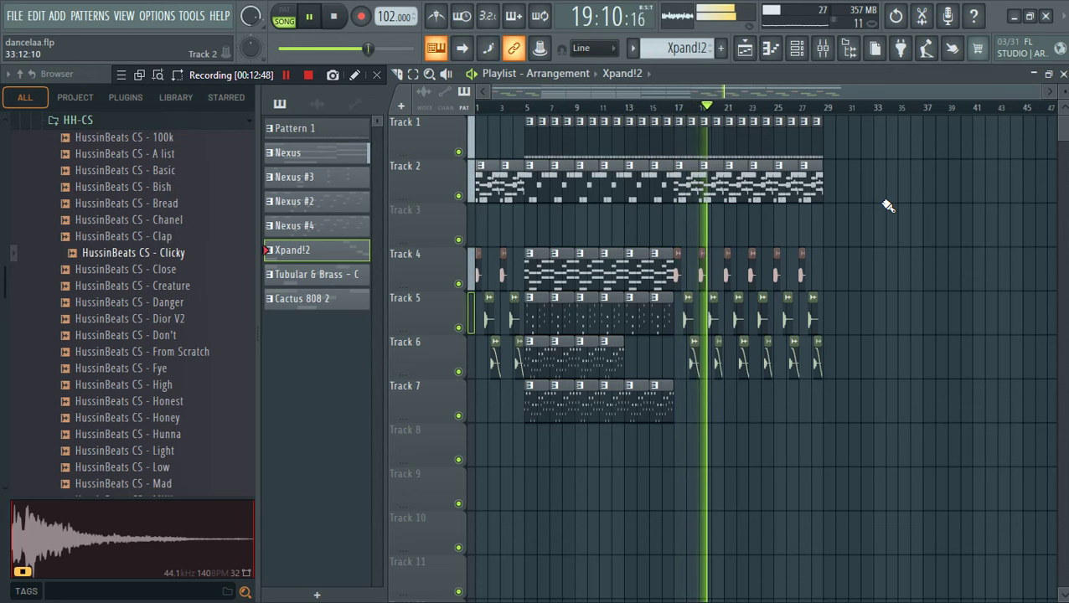
key("ctrl+s")
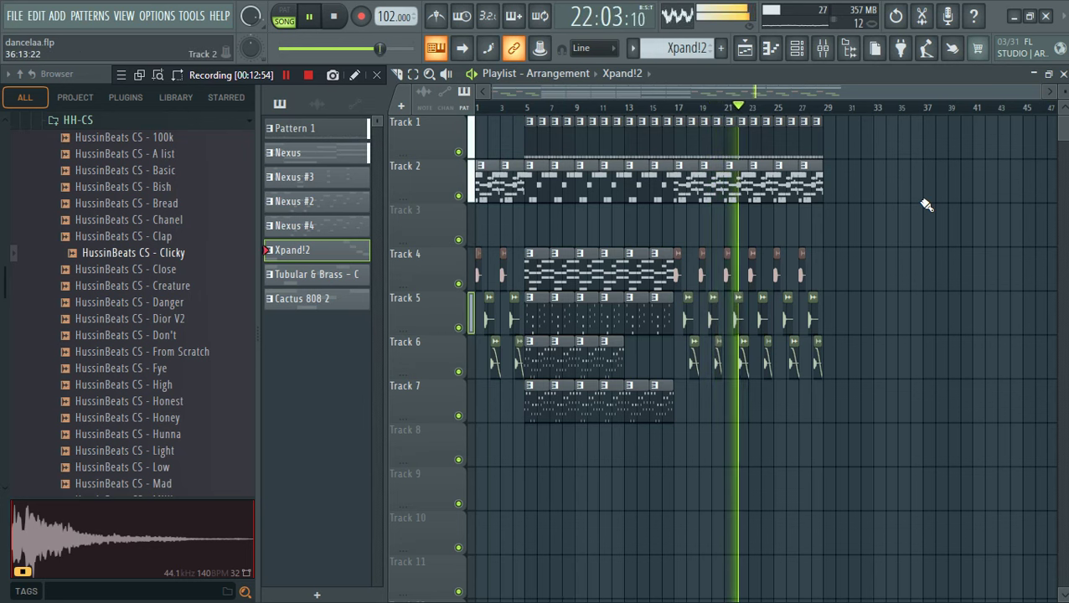
Duplicate all clips from bars 5 to 28 starting at bar 29, and delete the copied Track 2 clips from bars 29 to 32
left_click(959, 209)
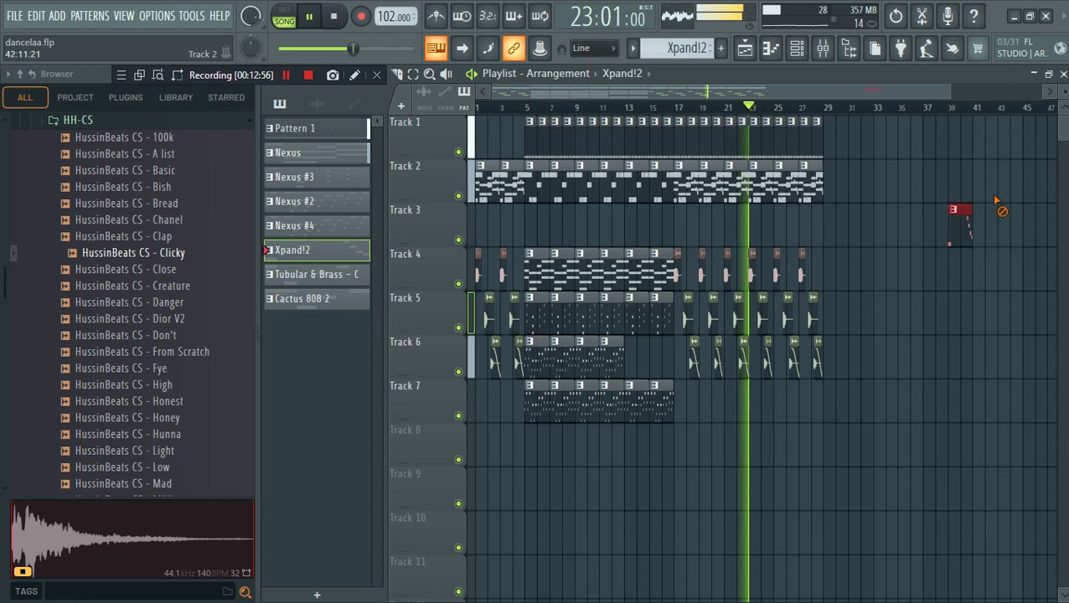
right_click(963, 213)
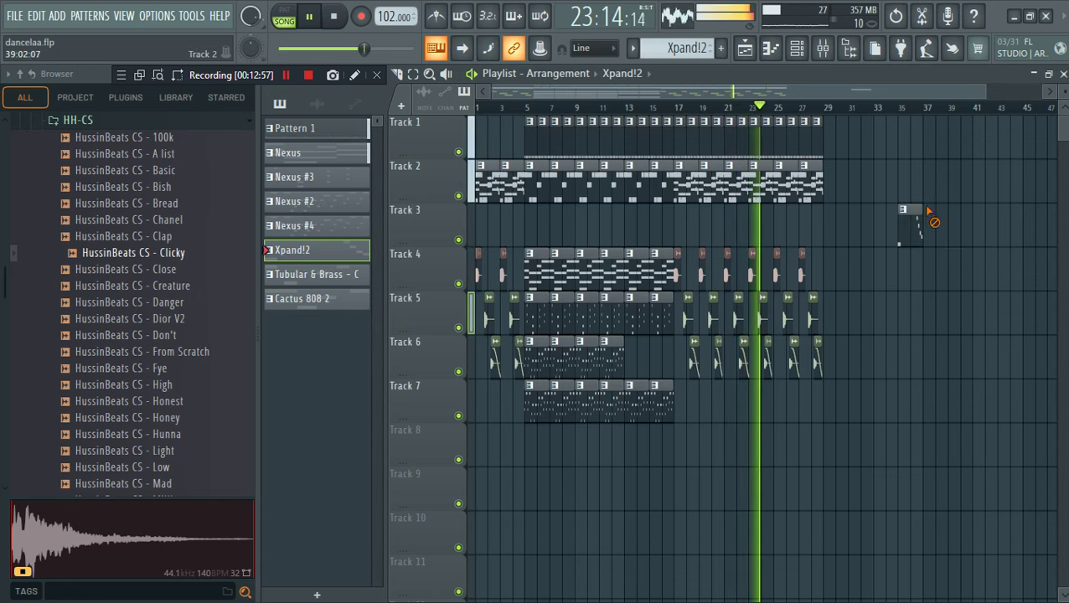
left_click_drag(897, 249, 696, 464)
left_click_drag(579, 129, 523, 115)
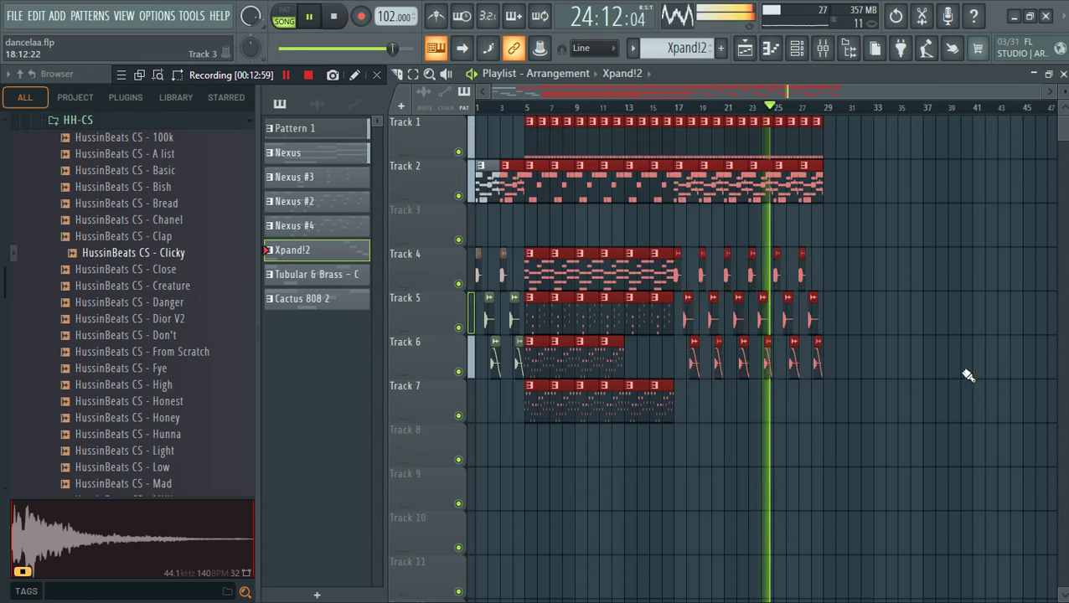
left_click_drag(973, 420, 541, 119)
left_click_drag(926, 508, 829, 136)
left_click(903, 222)
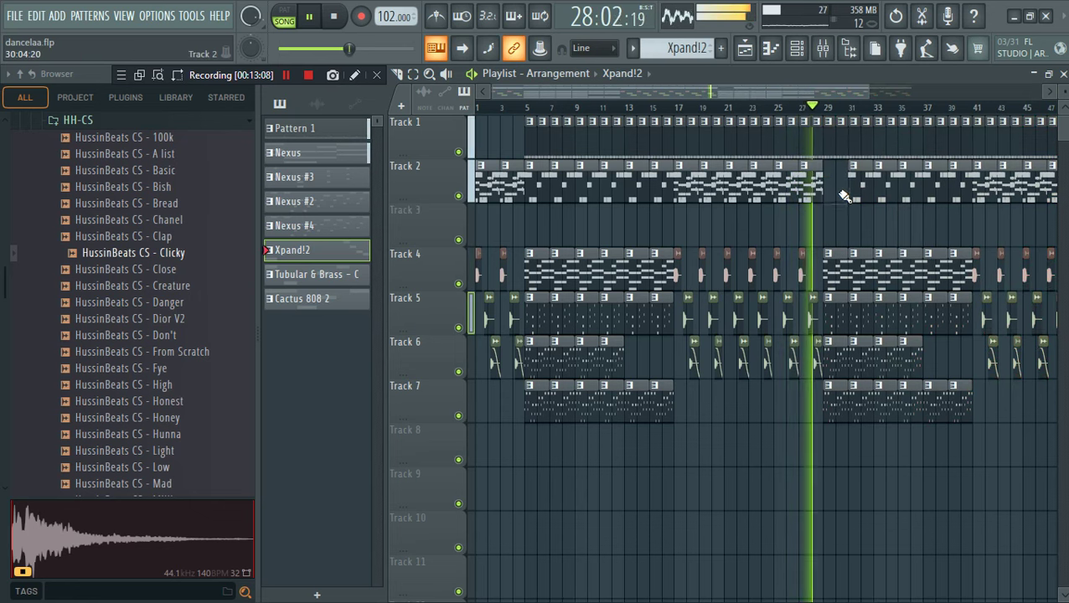
right_click(854, 196)
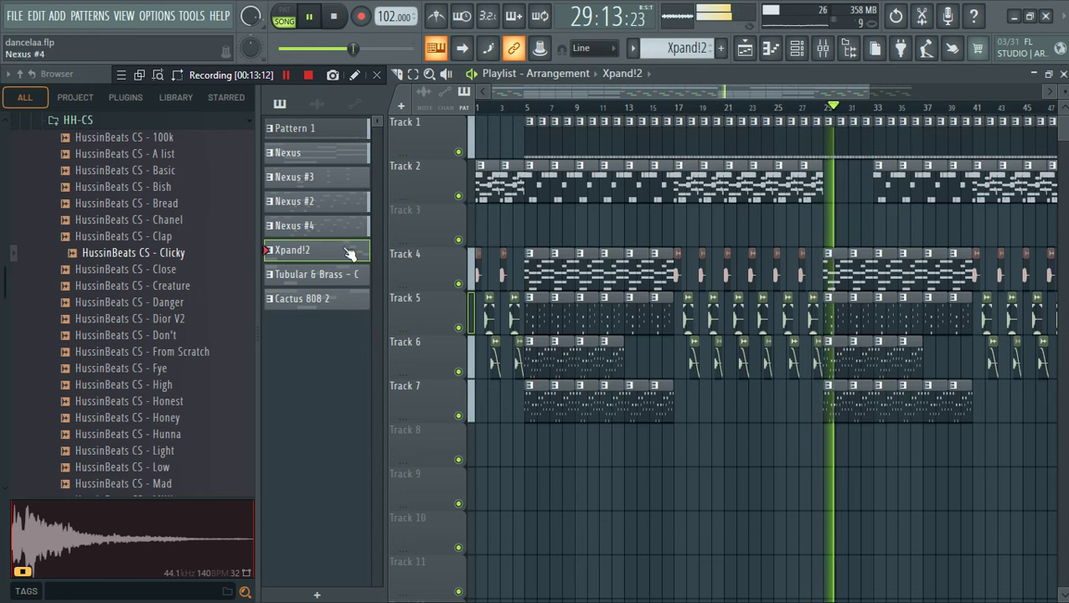
Place a Tubular & Brass - C clip on Track 3 at bar 31
left_click(331, 274)
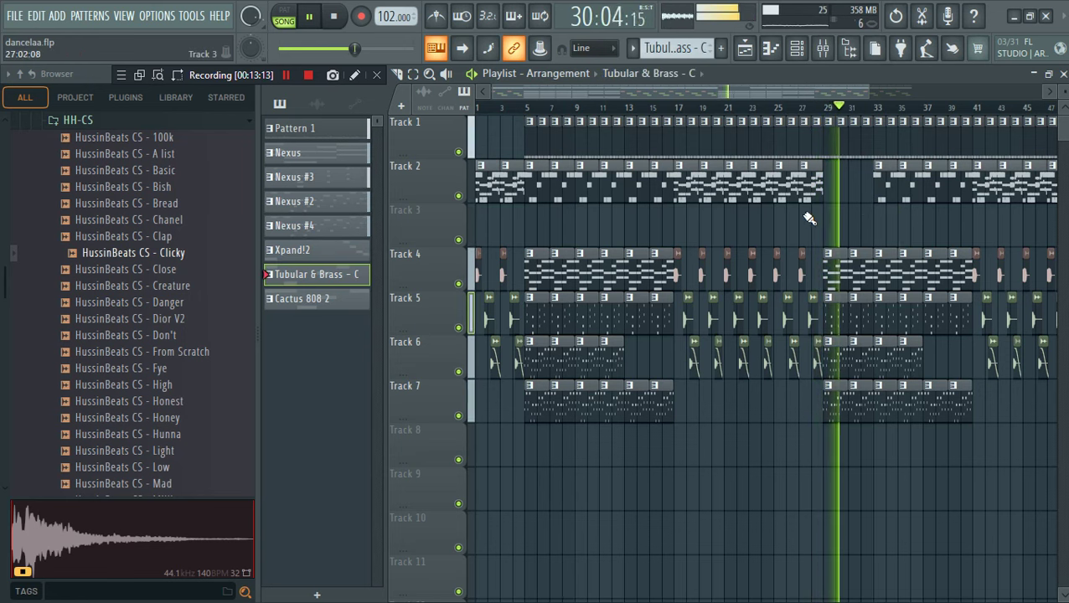
left_click(852, 226)
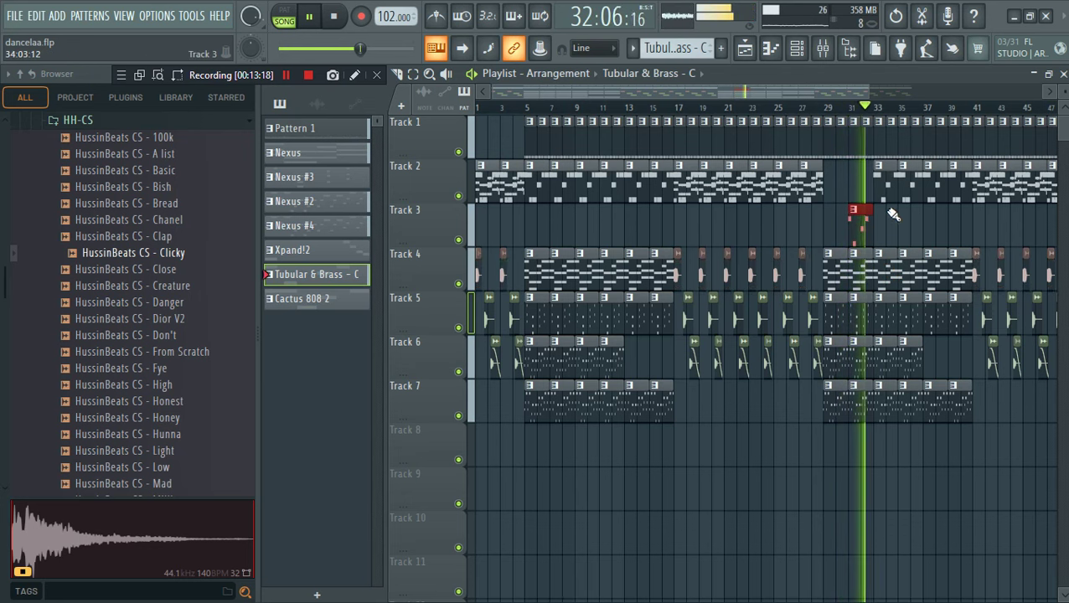
left_click(927, 222)
right_click(934, 228)
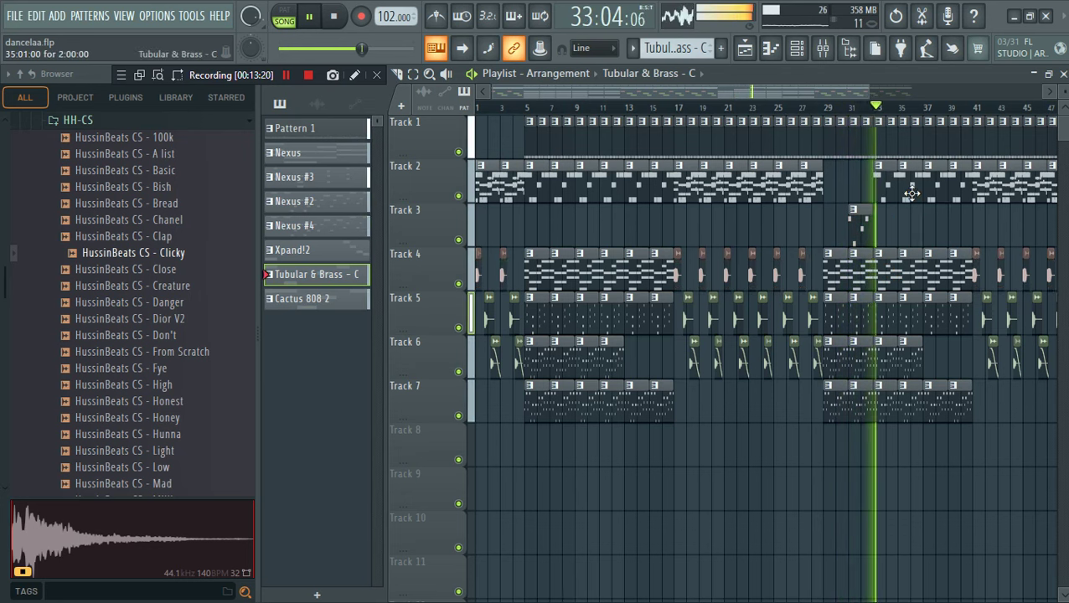
left_click(925, 224)
right_click(930, 222)
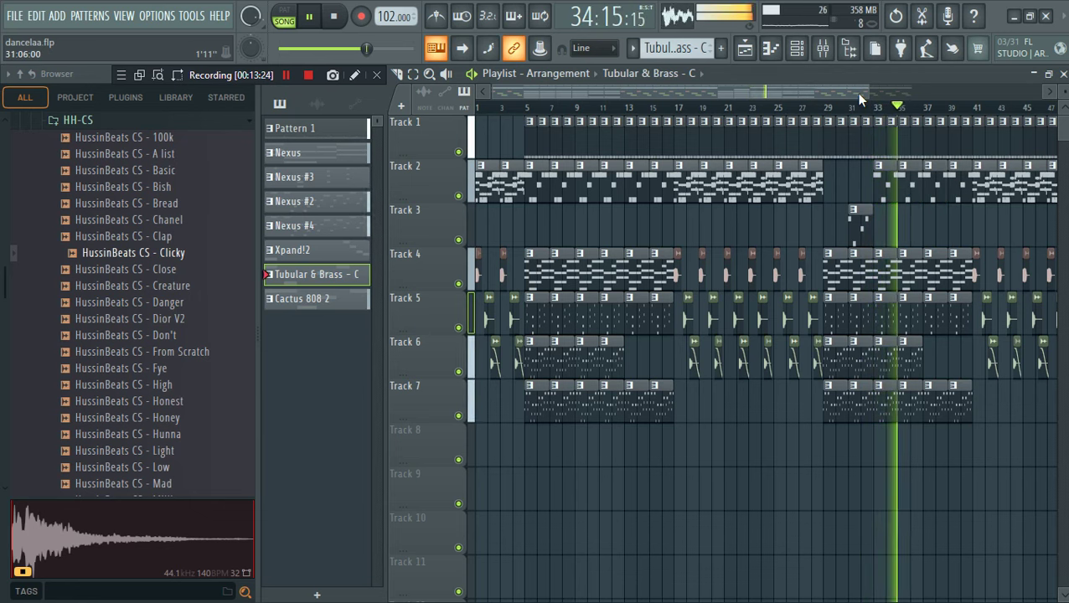
Add Tubular & Brass - C clips on Track 3 at bars 37 and 39, and save the project
scroll(856, 93, "down", 2)
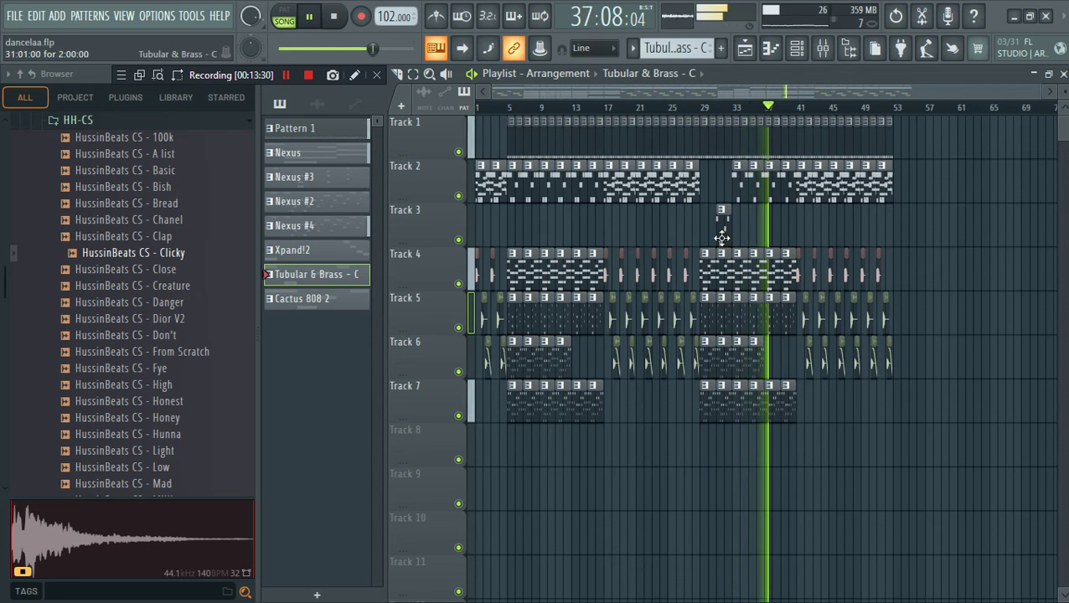
left_click(784, 240)
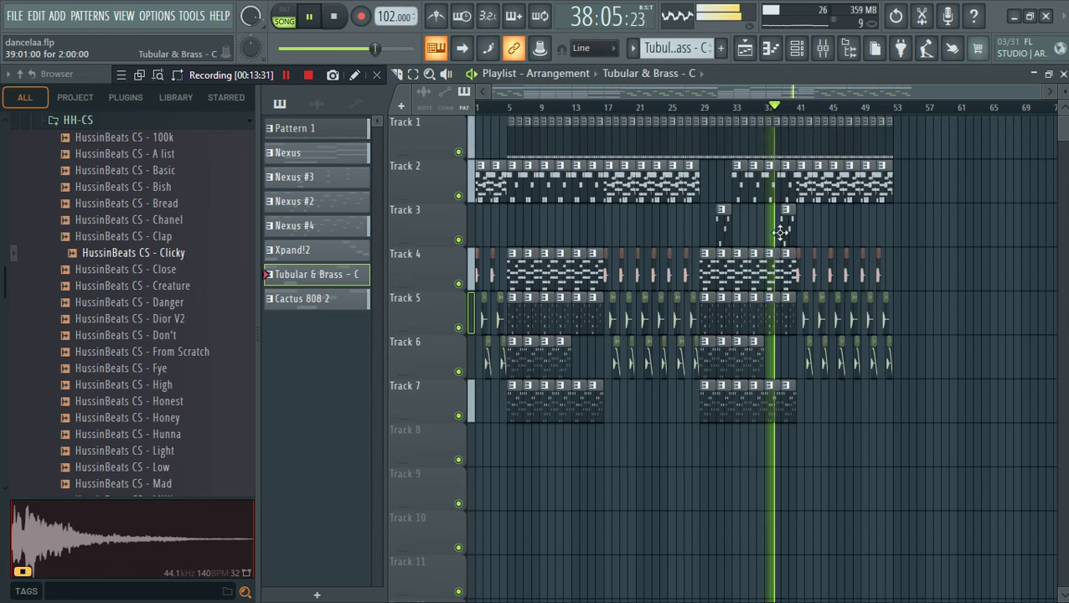
left_click(772, 232)
left_click(867, 224)
right_click(868, 225)
left_click(947, 231)
right_click(949, 230)
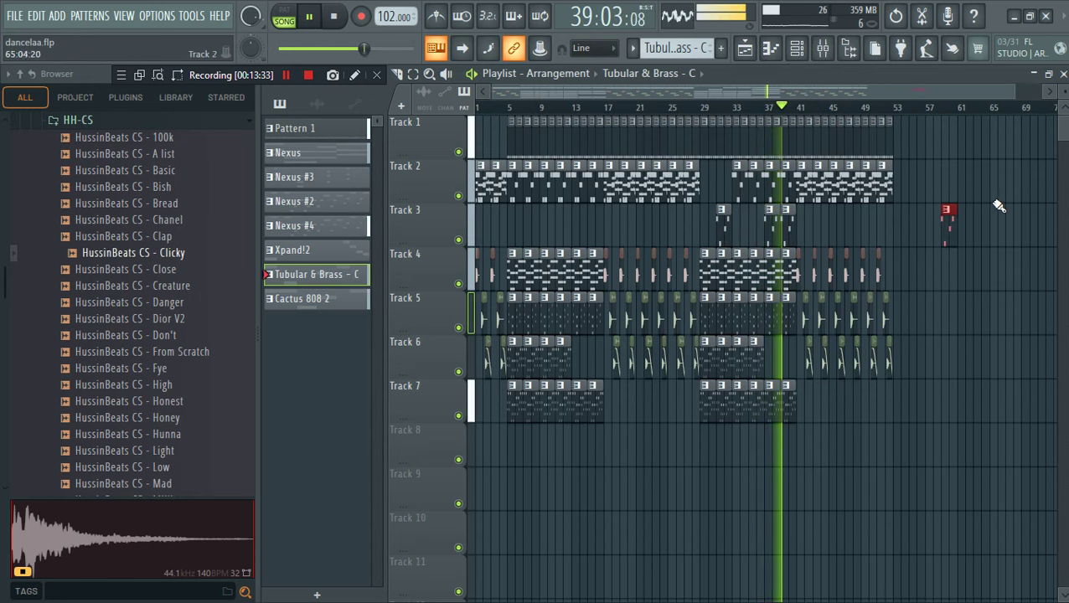
right_click(947, 219)
key("ctrl+s")
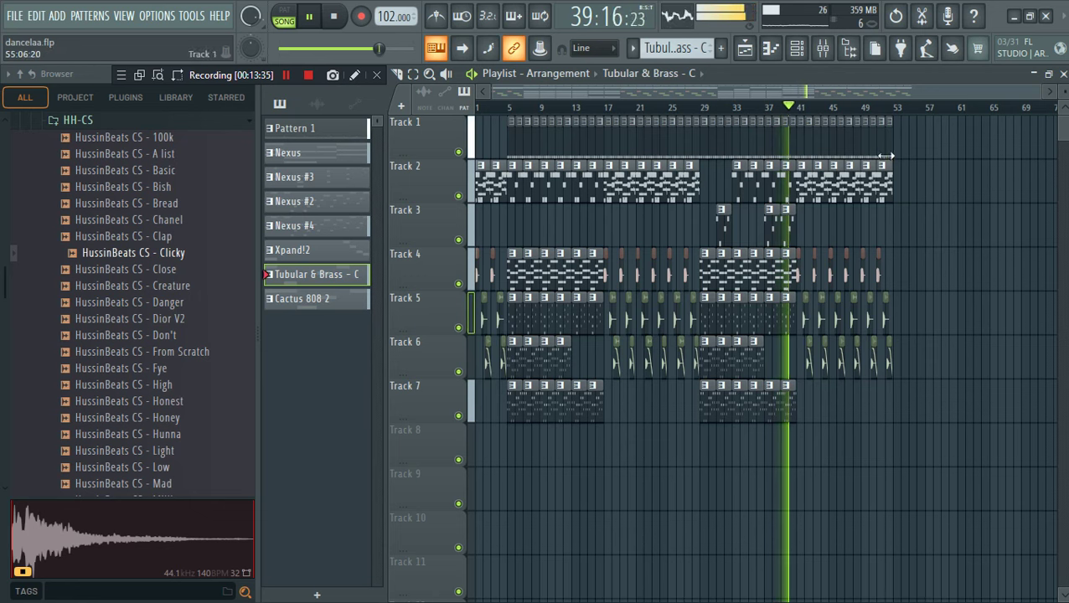
Shorten the Tubular & Brass - C clip at bar 39 on Track 3 to about one bar
left_click_drag(793, 231, 786, 231)
left_click(865, 225)
right_click(865, 225)
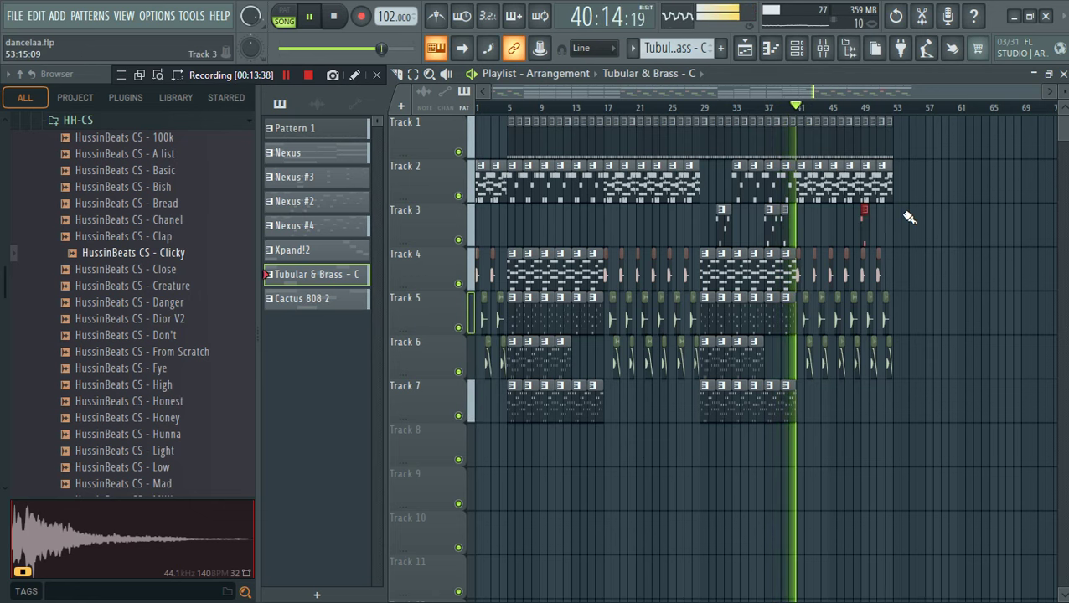
left_click(14, 15)
left_click(103, 85)
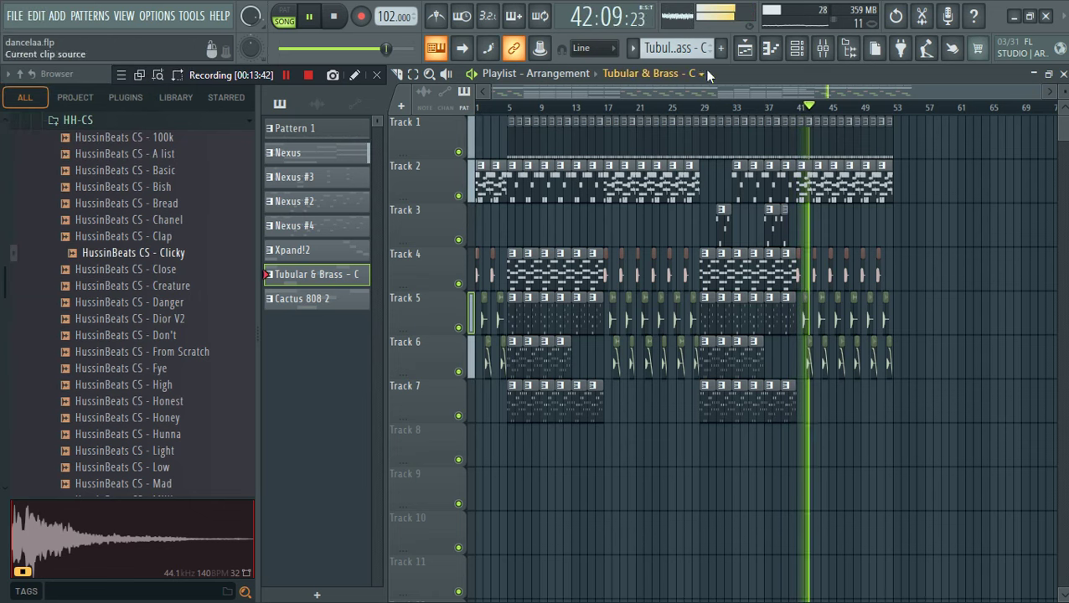
Give all patterns from Pattern 1 to Cactus 808 2 random colors and save the project
left_click(822, 47)
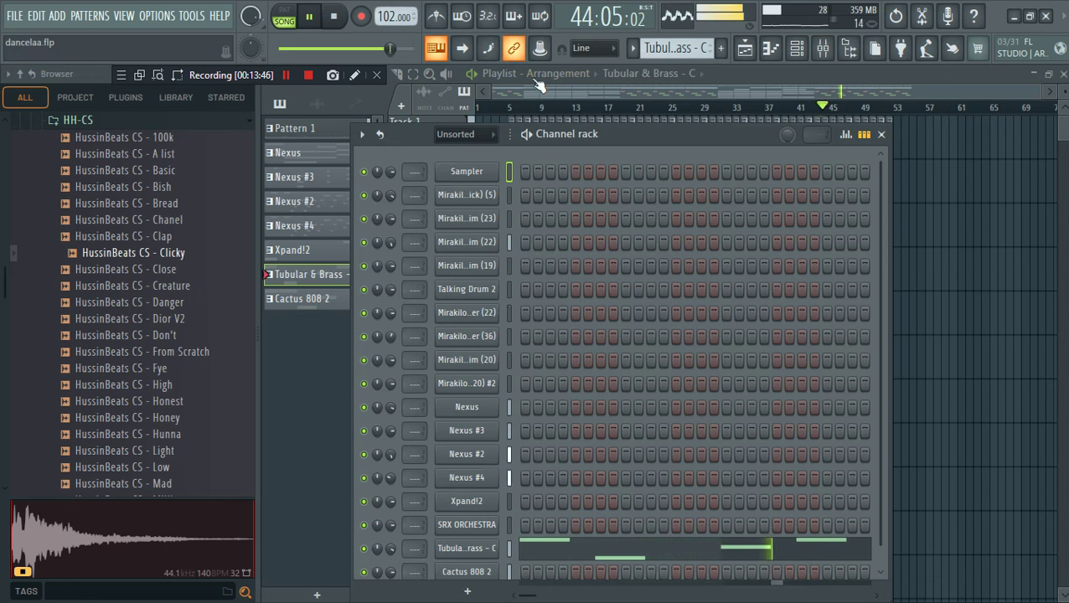
left_click(880, 134)
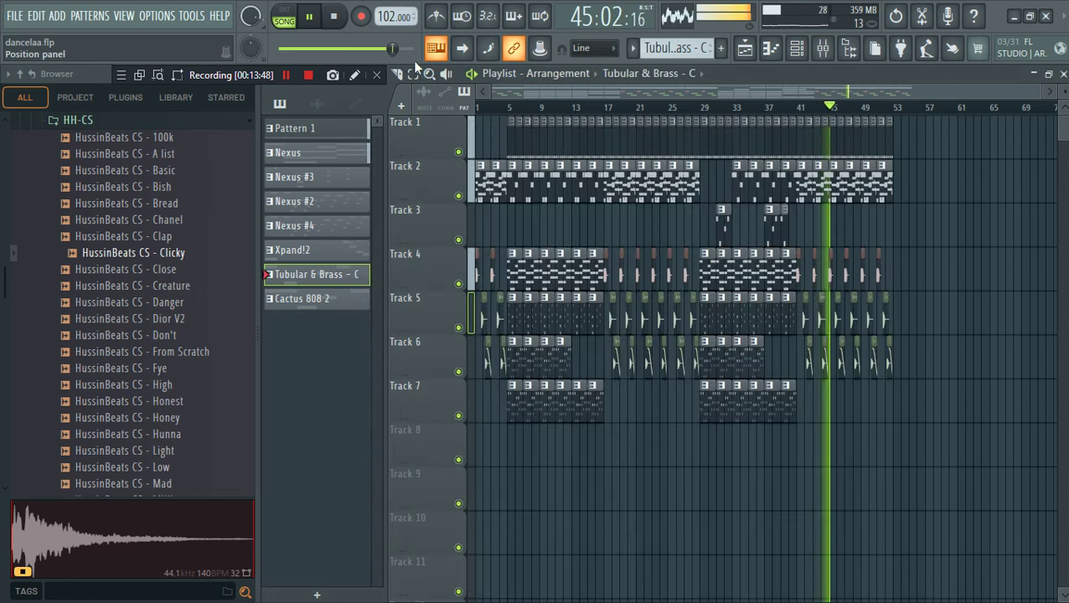
left_click(303, 128)
left_click(308, 299)
right_click(298, 219)
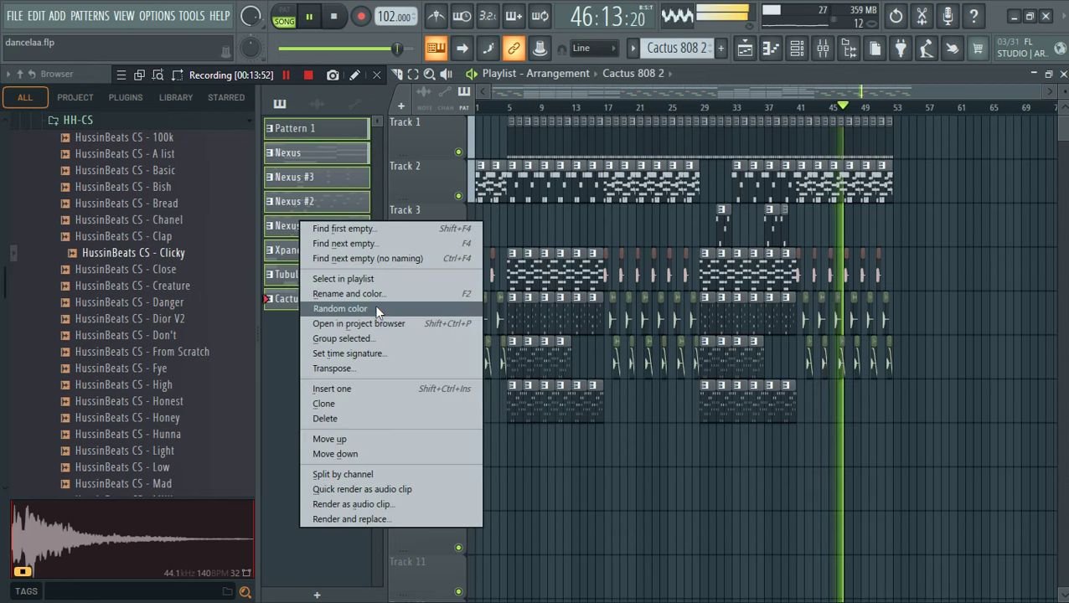
left_click(376, 307)
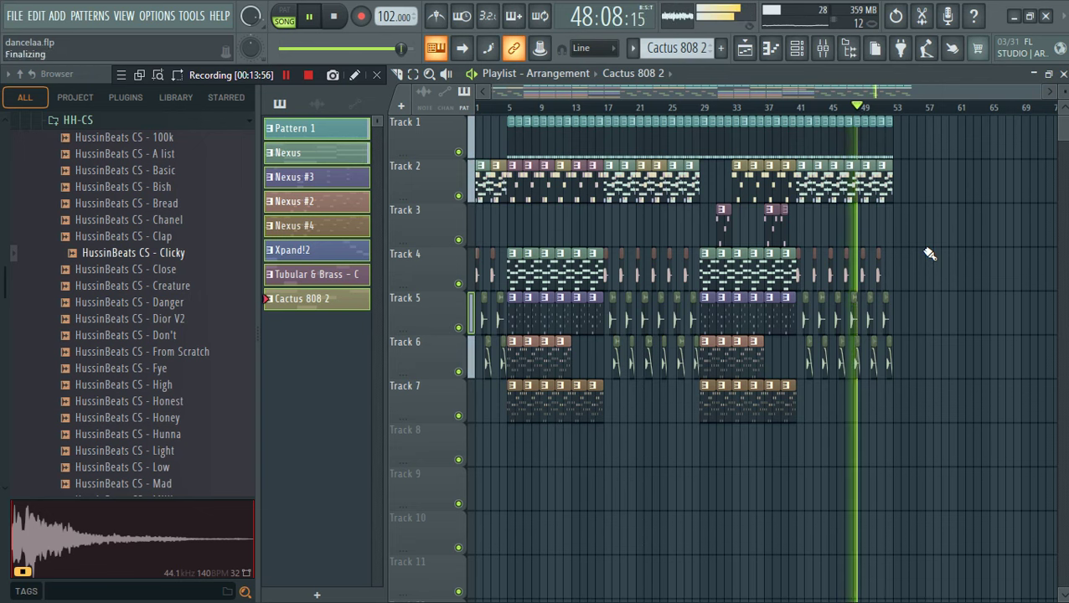
key("ctrl+s")
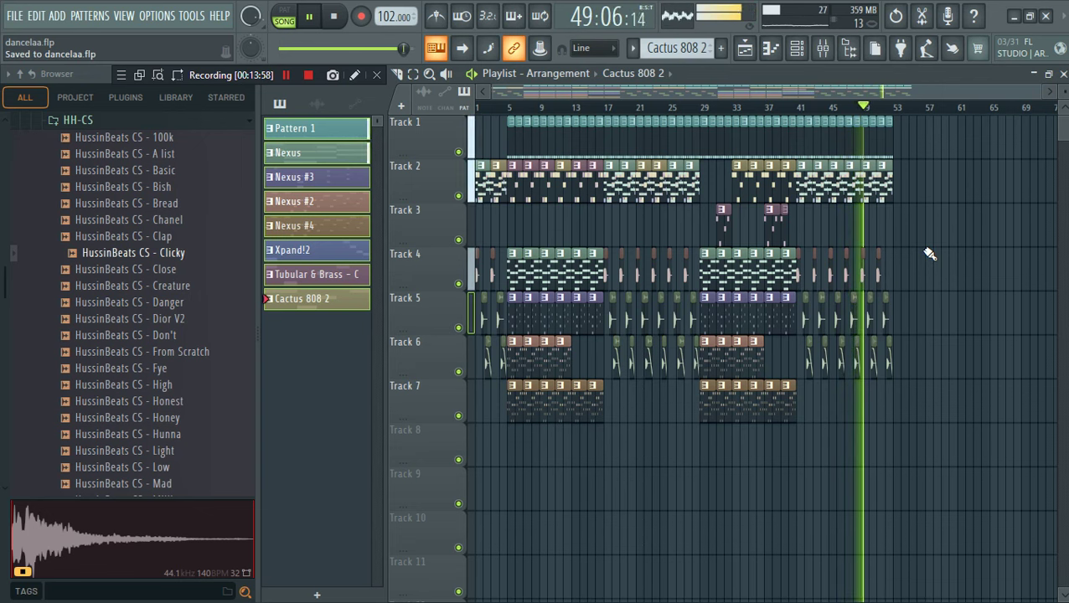